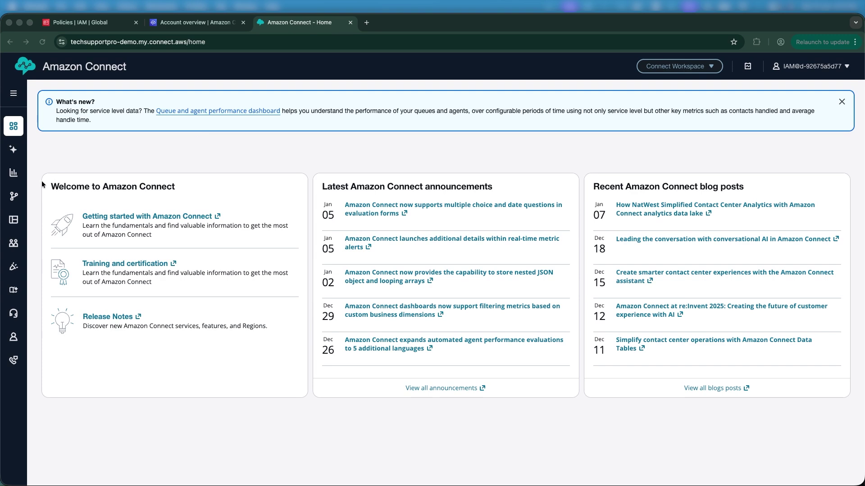
- Take the TechHelpLine.jpg flowchart out of full screen and move its window to the desktop holding the Amazon Connect browser
{"action": "left_click", "coordinate": [61, 155]}
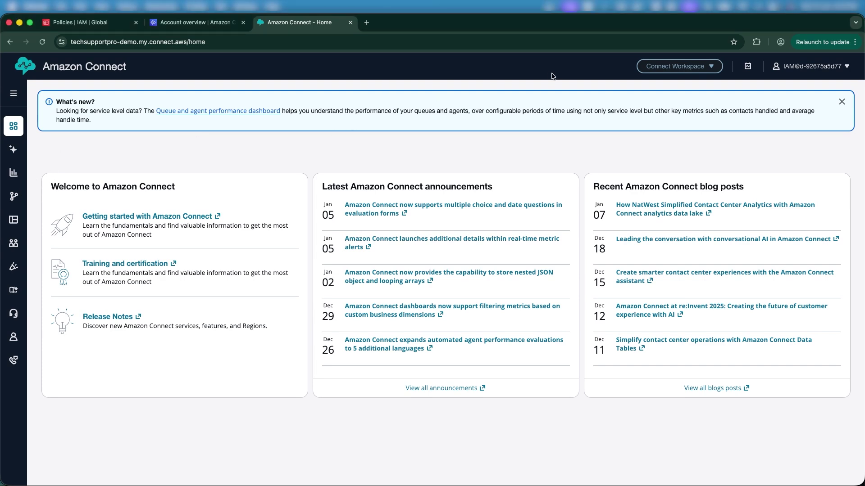
{"action": "left_click_drag", "start_coordinate": [861, 114], "coordinate": [634, 106]}
{"action": "key", "text": "ctrl+Up"}
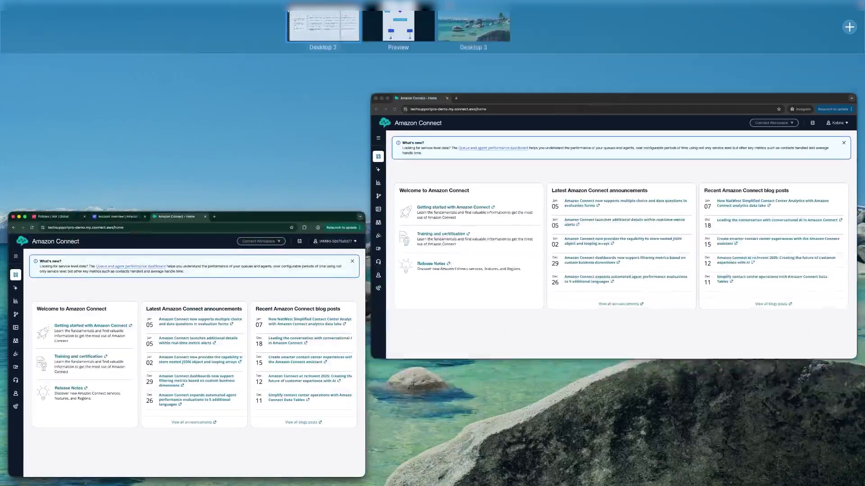
{"action": "left_click", "coordinate": [415, 33]}
{"action": "mouse_move", "coordinate": [167, 1]}
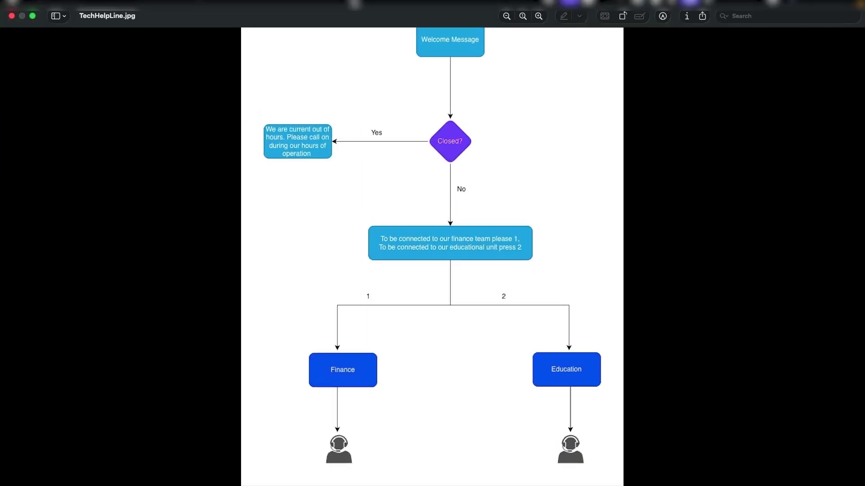
{"action": "left_click", "coordinate": [33, 25]}
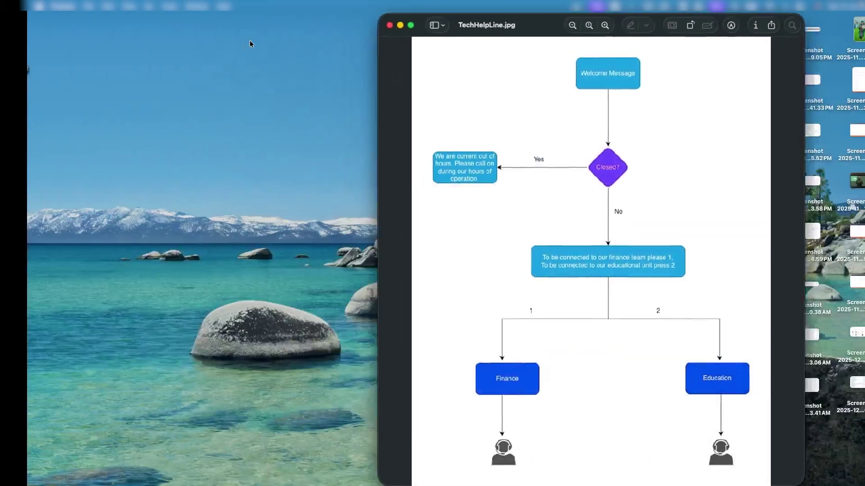
{"action": "left_click_drag", "start_coordinate": [515, 26], "coordinate": [400, 16]}
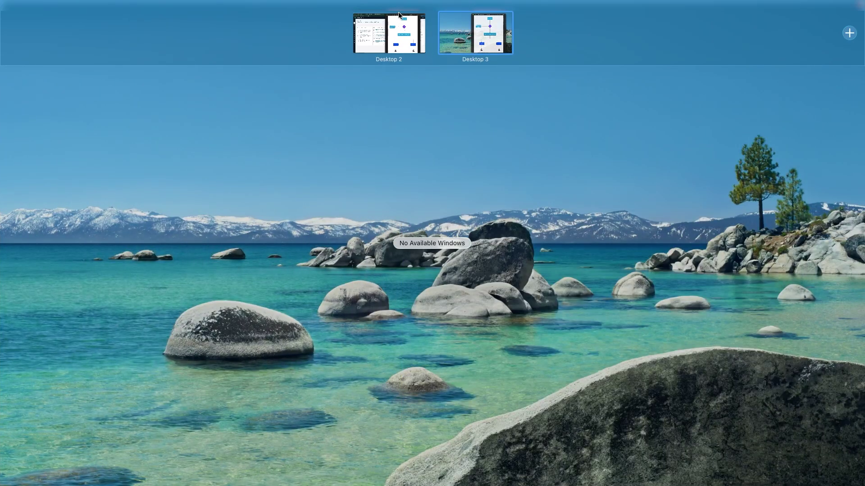
{"action": "left_click", "coordinate": [390, 37]}
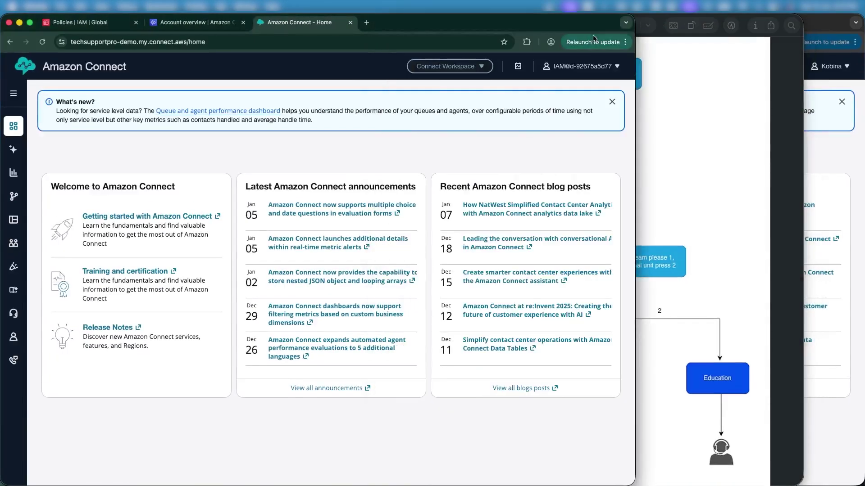
- Resize the flowchart and browser windows so they sit side by side without overlapping
{"action": "left_click", "coordinate": [707, 91]}
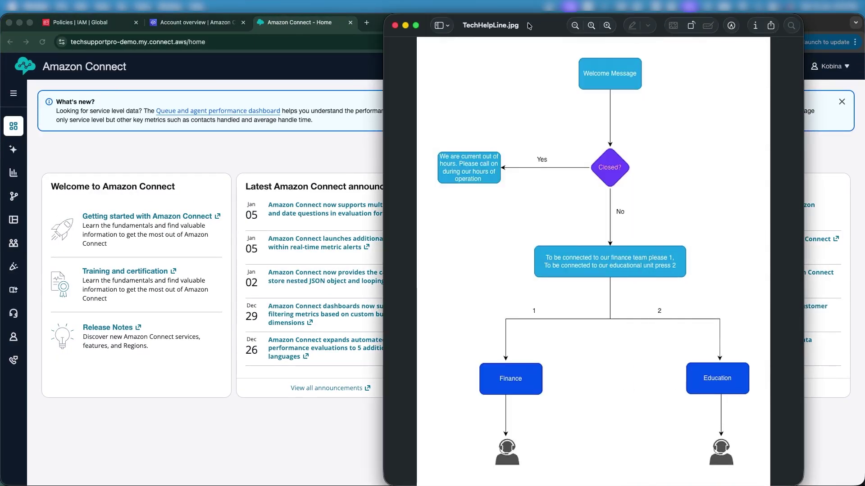
{"action": "left_click_drag", "start_coordinate": [536, 26], "coordinate": [604, 27]}
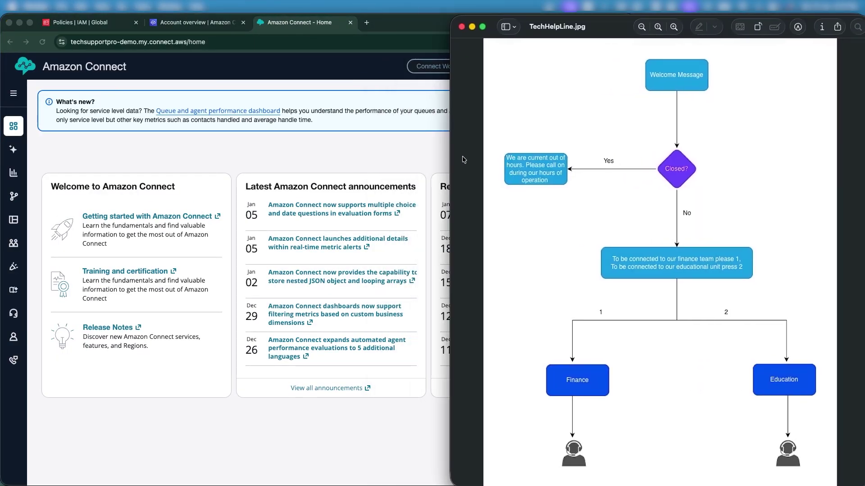
{"action": "left_click_drag", "start_coordinate": [451, 154], "coordinate": [562, 169]}
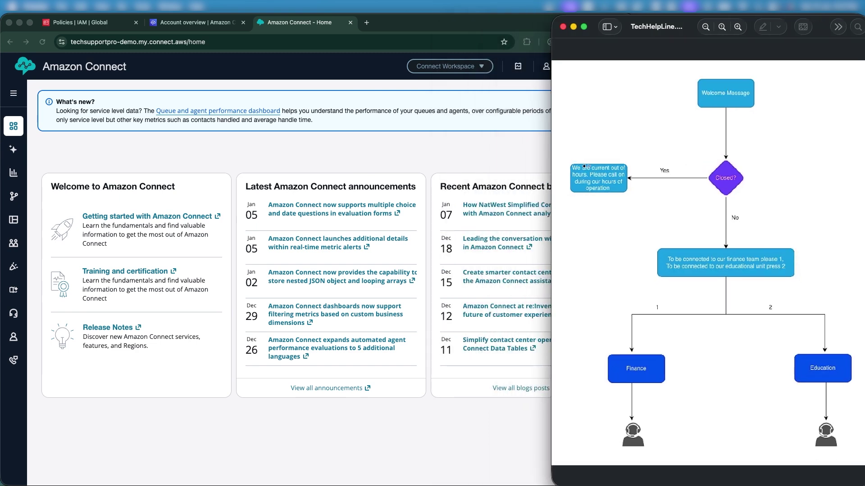
{"action": "left_click", "coordinate": [528, 152]}
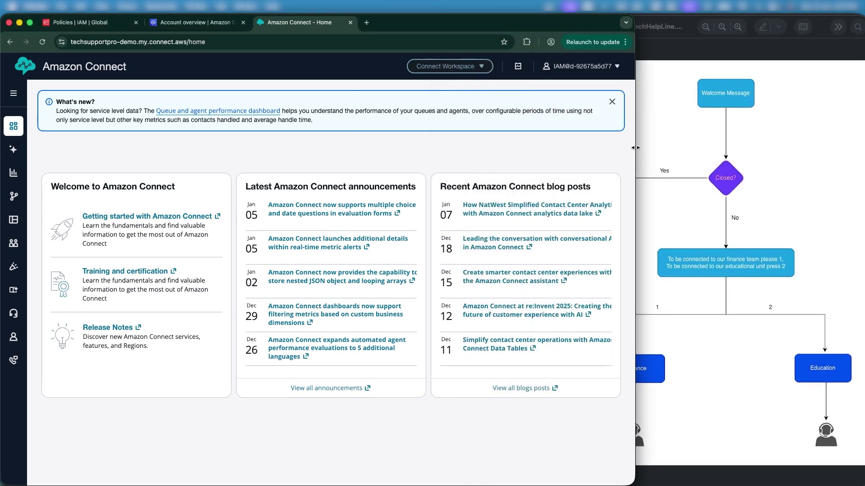
{"action": "left_click_drag", "start_coordinate": [633, 148], "coordinate": [551, 151]}
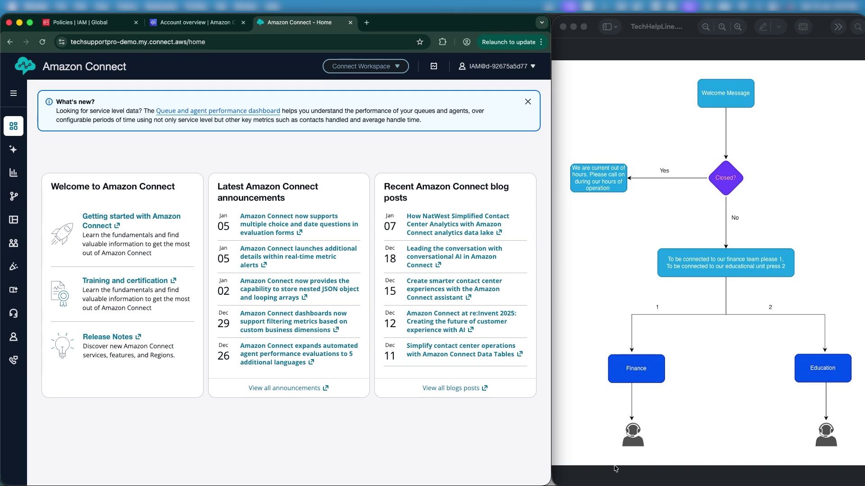
{"action": "left_click", "coordinate": [604, 455]}
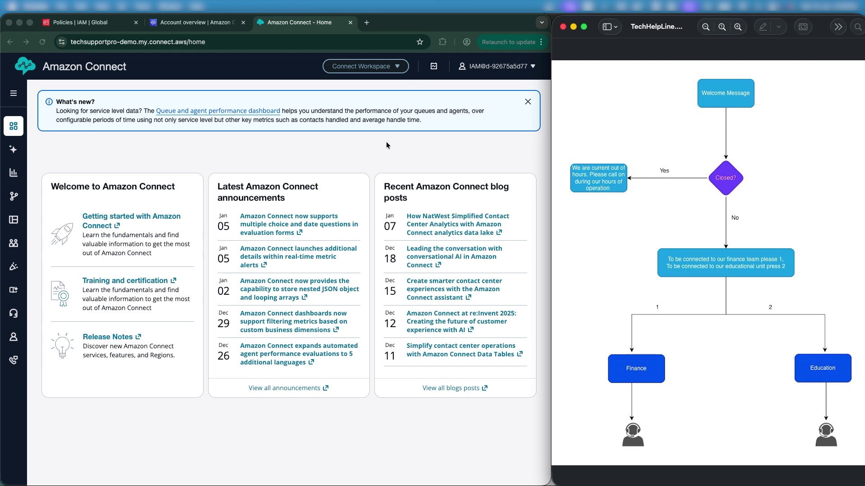
- Open the Flows page in a separate browser tab and create a new contact flow
{"action": "left_click", "coordinate": [13, 196]}
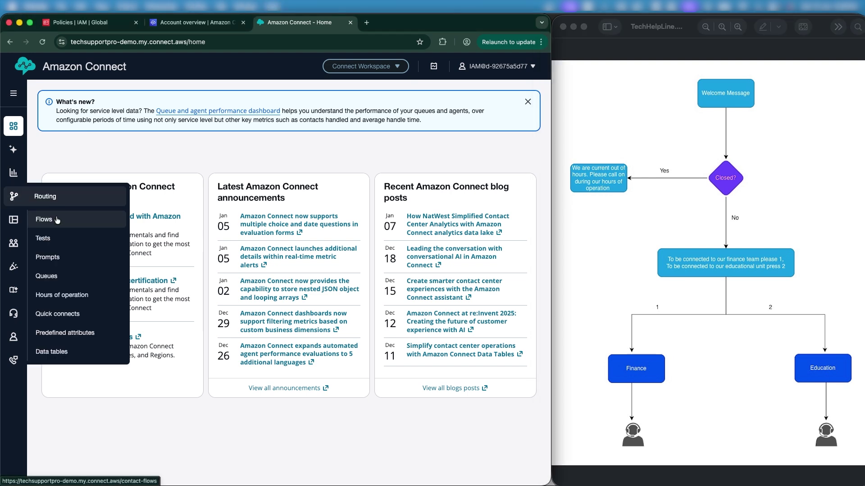
{"action": "right_click", "coordinate": [58, 220]}
{"action": "left_click", "coordinate": [74, 223]}
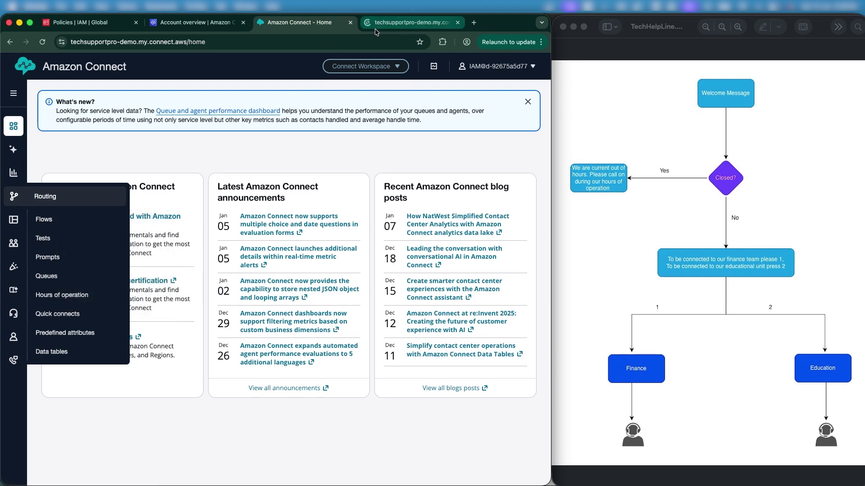
{"action": "left_click", "coordinate": [386, 22]}
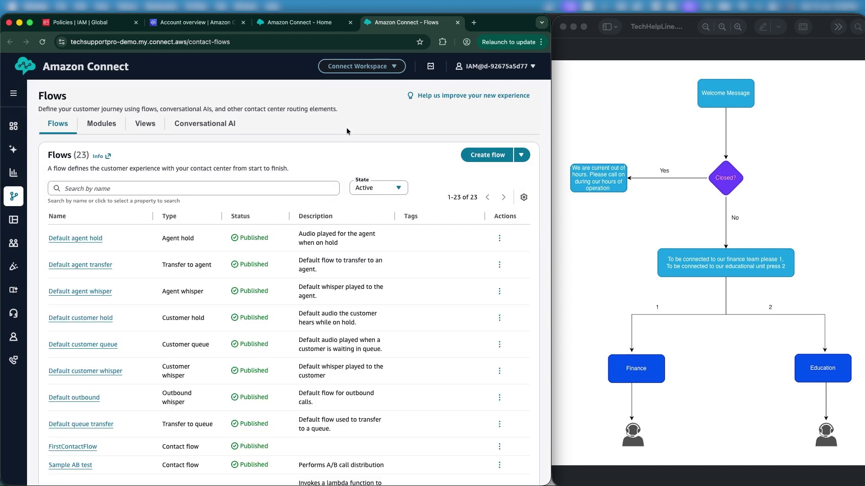
{"action": "left_click", "coordinate": [498, 158]}
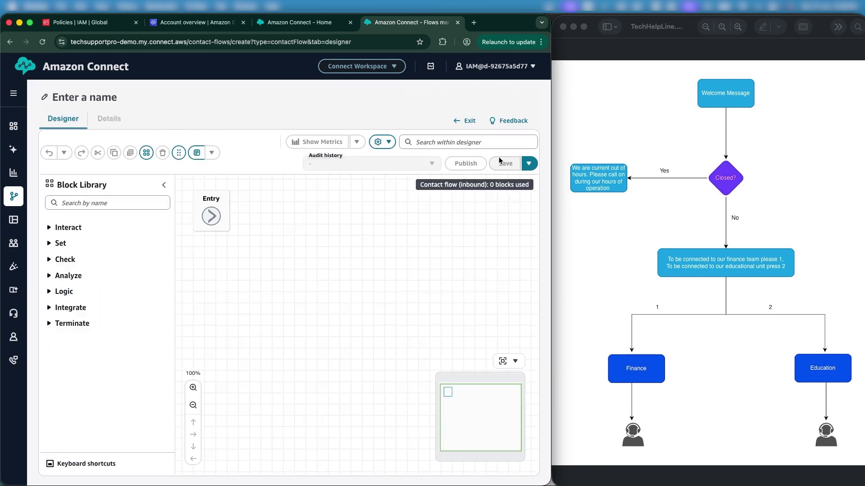
- Name the new contact flow Exercise1
{"action": "left_click", "coordinate": [87, 97]}
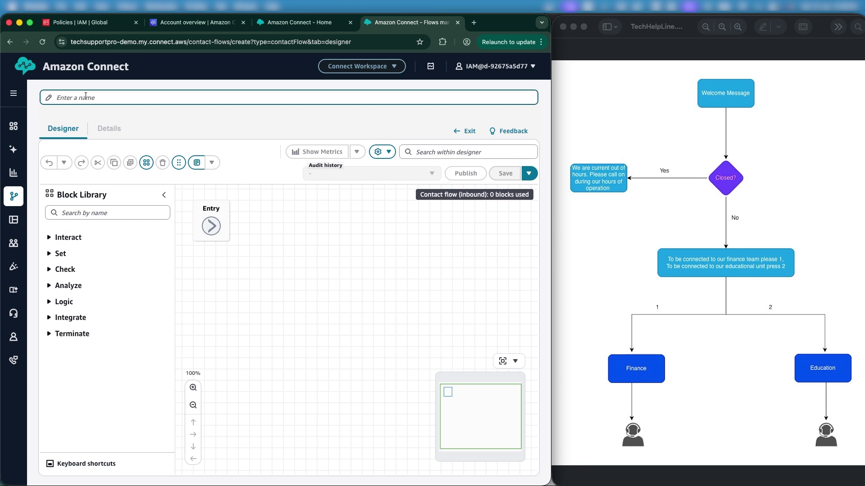
{"action": "type", "text": "C"}
{"action": "key", "text": "BackSpace"}
{"action": "key", "text": "BackSpace"}
{"action": "type", "text": "Ex"}
{"action": "left_click", "coordinate": [239, 239]}
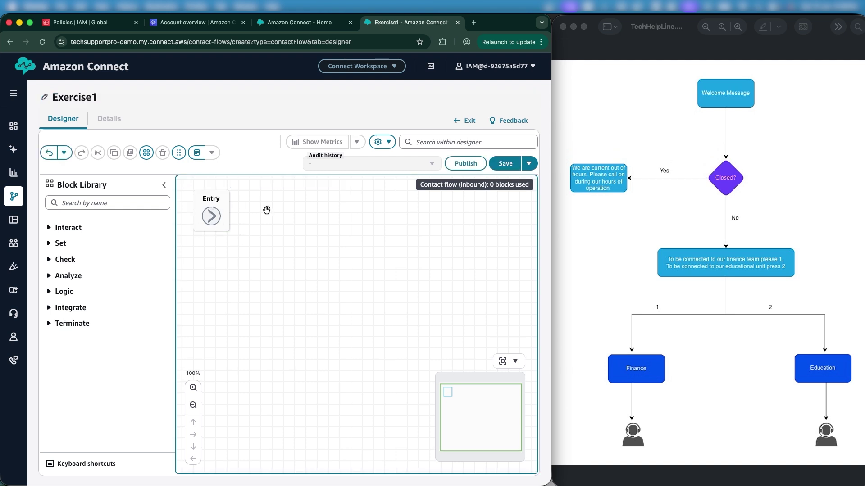
- Find the Set logging behavior block, add it to the canvas, and connect the Entry point to it
{"action": "left_click", "coordinate": [106, 198]}
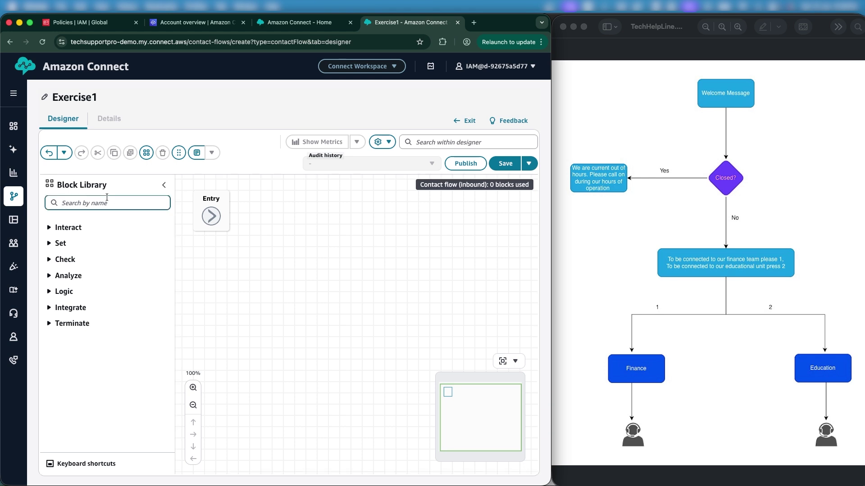
{"action": "type", "text": "set "}
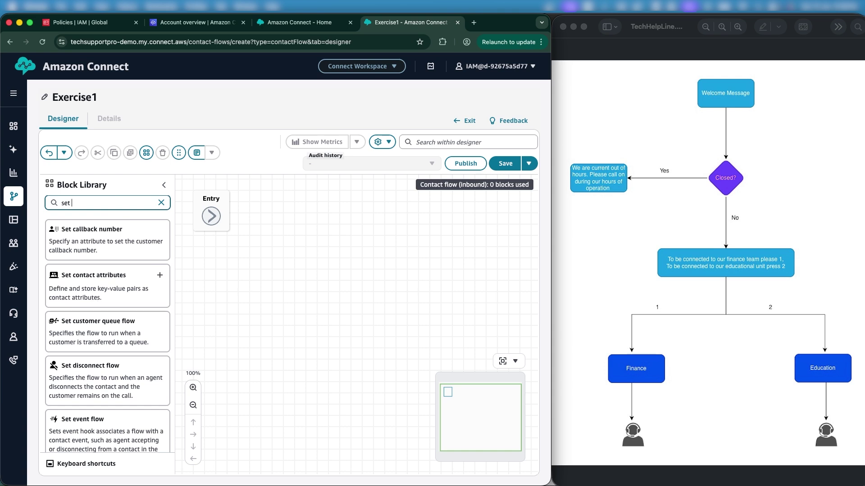
{"action": "type", "text": "log"}
{"action": "left_click_drag", "start_coordinate": [93, 232], "coordinate": [308, 233]}
{"action": "left_click", "coordinate": [217, 218]}
{"action": "left_click_drag", "start_coordinate": [217, 218], "coordinate": [294, 278]}
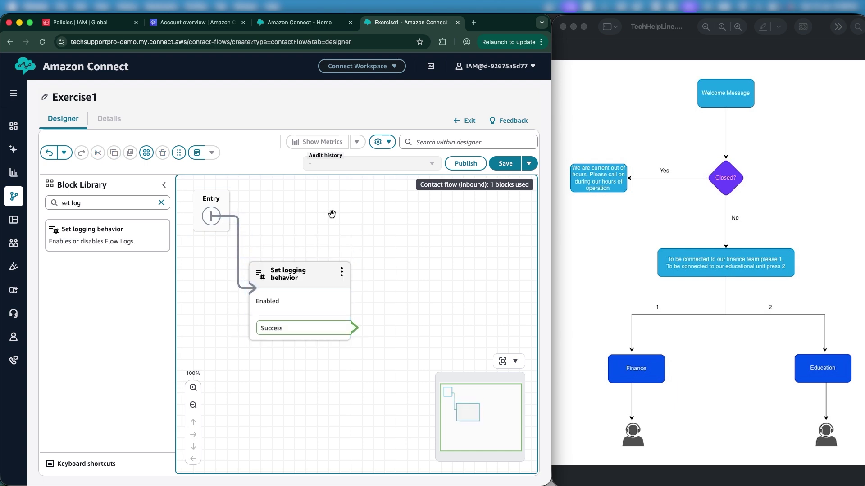
- Add a Set recording and analytics behavior block beside the logging block and connect the logging block's Success output to it
{"action": "left_click_drag", "start_coordinate": [332, 213], "coordinate": [275, 212]}
{"action": "left_click", "coordinate": [193, 405]}
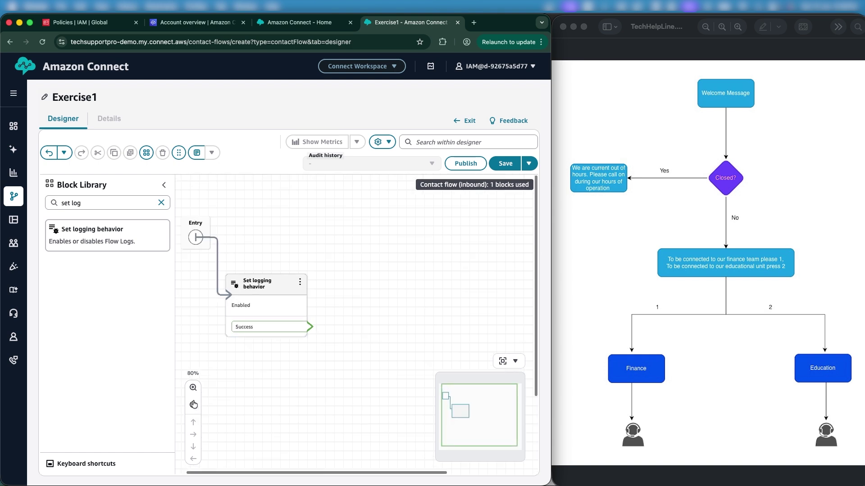
{"action": "left_click", "coordinate": [193, 405]}
{"action": "left_click_drag", "start_coordinate": [273, 372], "coordinate": [261, 367]}
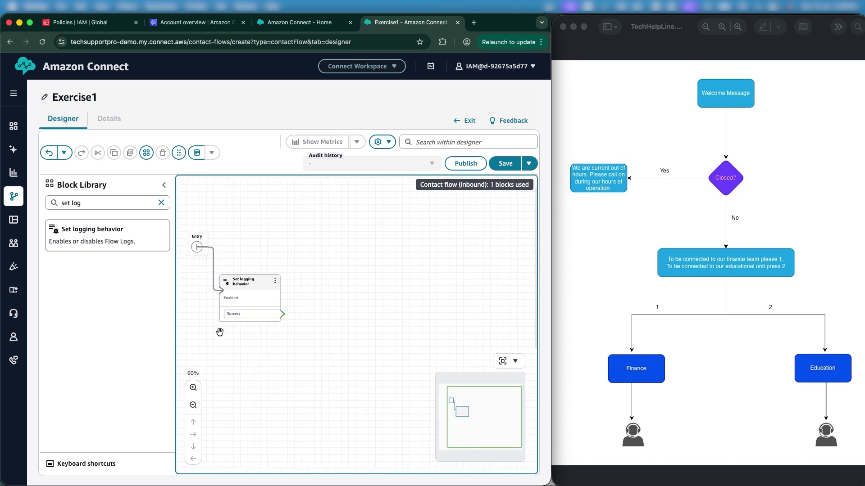
{"action": "triple_click", "coordinate": [128, 199]}
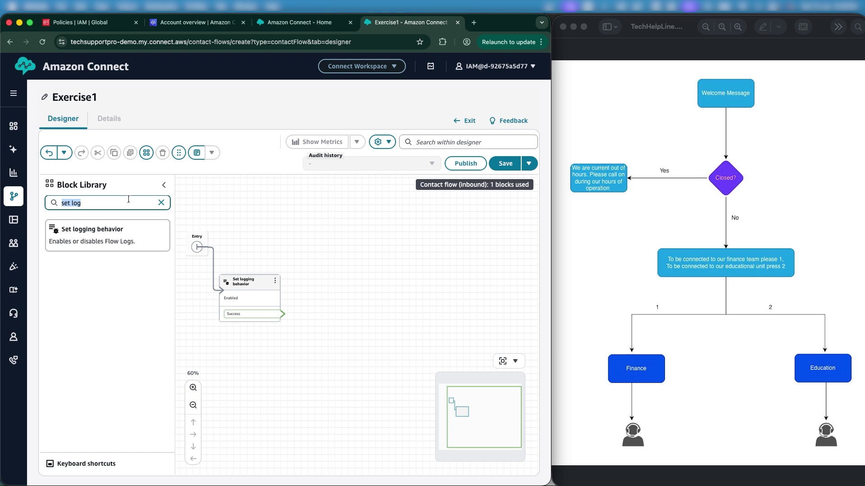
{"action": "left_click", "coordinate": [691, 129]}
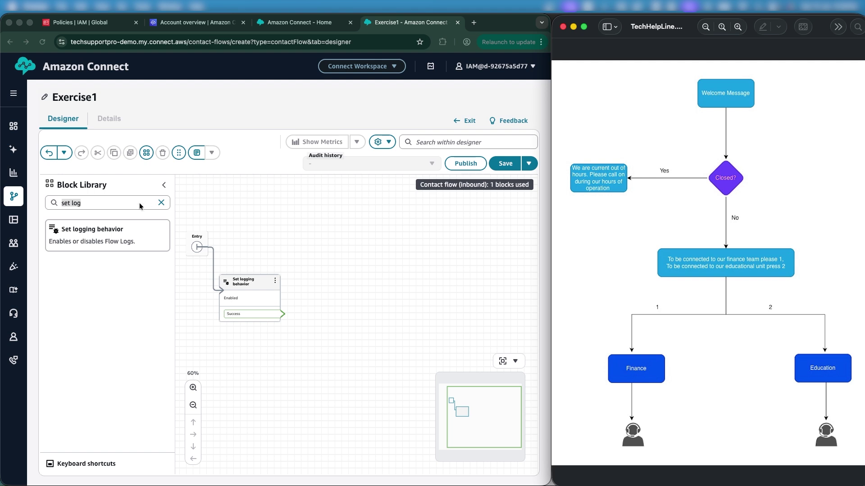
{"action": "left_click_drag", "start_coordinate": [79, 204], "coordinate": [73, 204]}
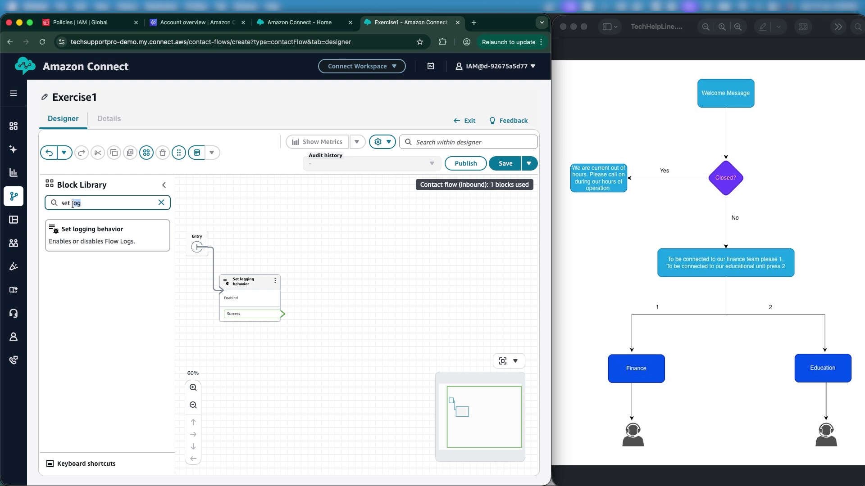
{"action": "type", "text": "re"}
{"action": "left_click_drag", "start_coordinate": [95, 277], "coordinate": [328, 277]}
{"action": "left_click_drag", "start_coordinate": [282, 314], "coordinate": [318, 287]}
- In the recording block's Voice settings, turn on agent and customer voice recording
{"action": "left_click", "coordinate": [317, 287]}
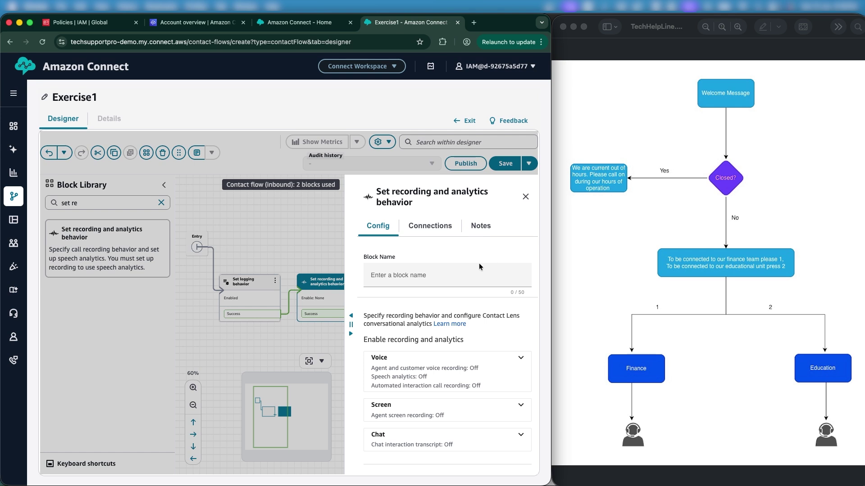
{"action": "scroll", "coordinate": [479, 264], "scroll_direction": "down", "scroll_amount": 5}
{"action": "scroll", "coordinate": [480, 267], "scroll_direction": "up", "scroll_amount": 10}
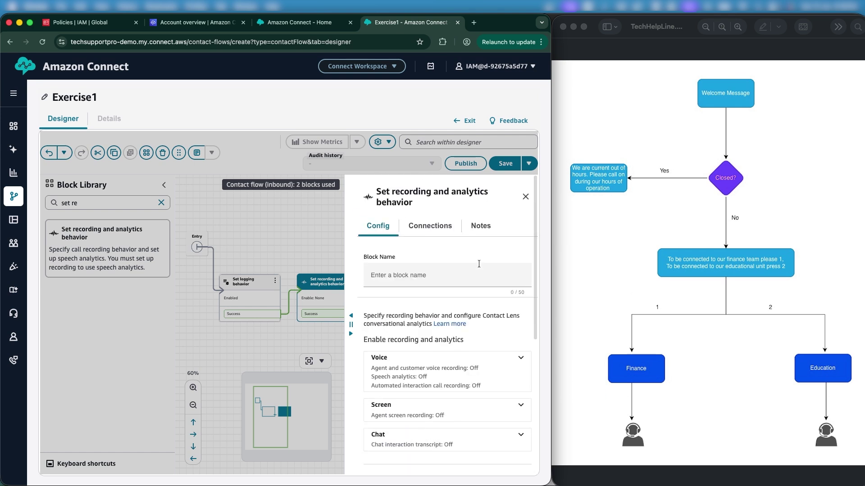
{"action": "left_click", "coordinate": [468, 358]}
{"action": "scroll", "coordinate": [469, 311], "scroll_direction": "down", "scroll_amount": 1}
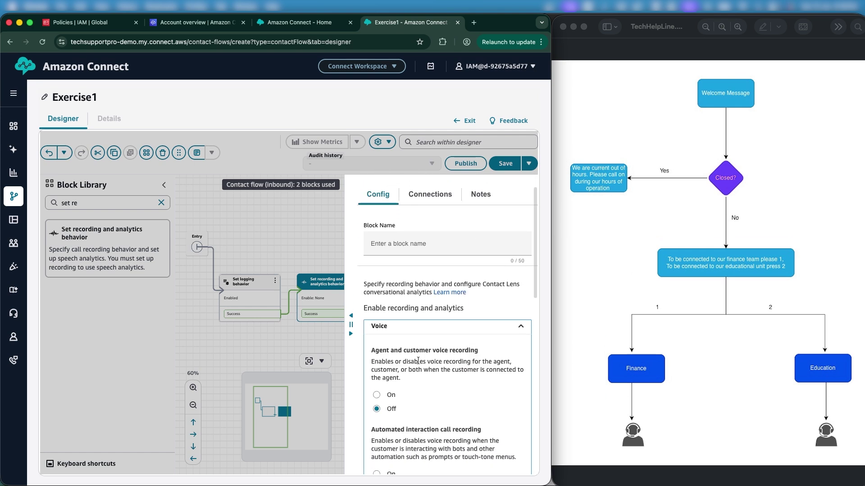
{"action": "scroll", "coordinate": [398, 305], "scroll_direction": "down", "scroll_amount": 2}
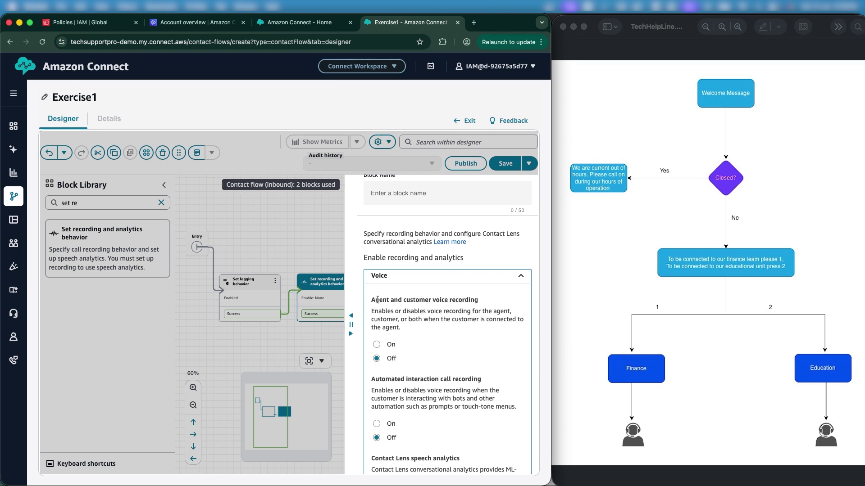
{"action": "left_click", "coordinate": [376, 344]}
- Turn on automated interaction call recording in the block's Voice settings
{"action": "scroll", "coordinate": [401, 347], "scroll_direction": "down", "scroll_amount": 1}
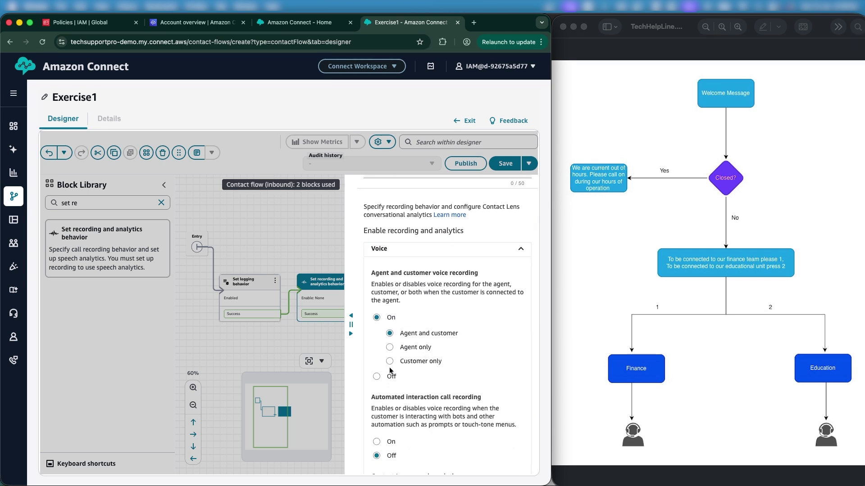
{"action": "scroll", "coordinate": [424, 367], "scroll_direction": "down", "scroll_amount": 1}
{"action": "scroll", "coordinate": [402, 340], "scroll_direction": "down", "scroll_amount": 4}
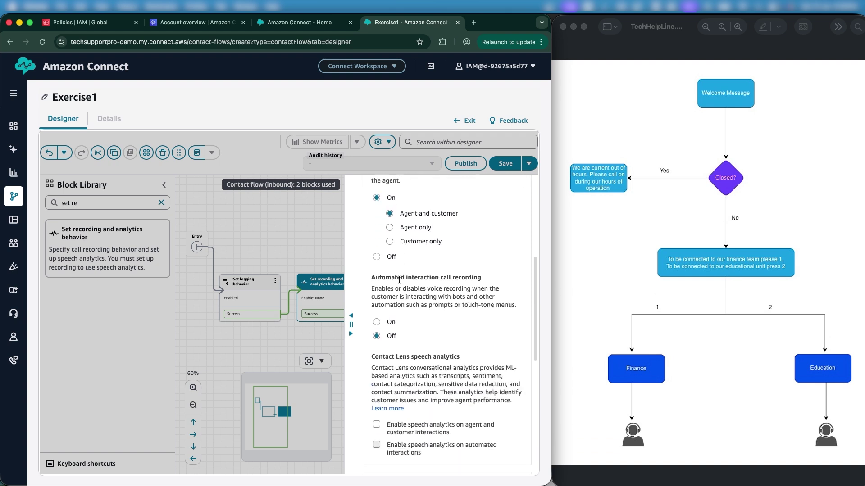
{"action": "left_click_drag", "start_coordinate": [371, 277], "coordinate": [471, 278]}
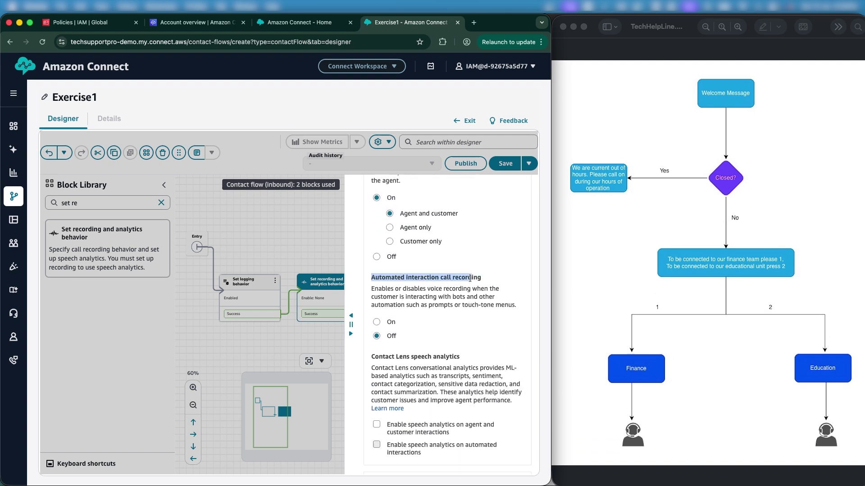
{"action": "left_click", "coordinate": [377, 323]}
{"action": "scroll", "coordinate": [419, 336], "scroll_direction": "down", "scroll_amount": 6}
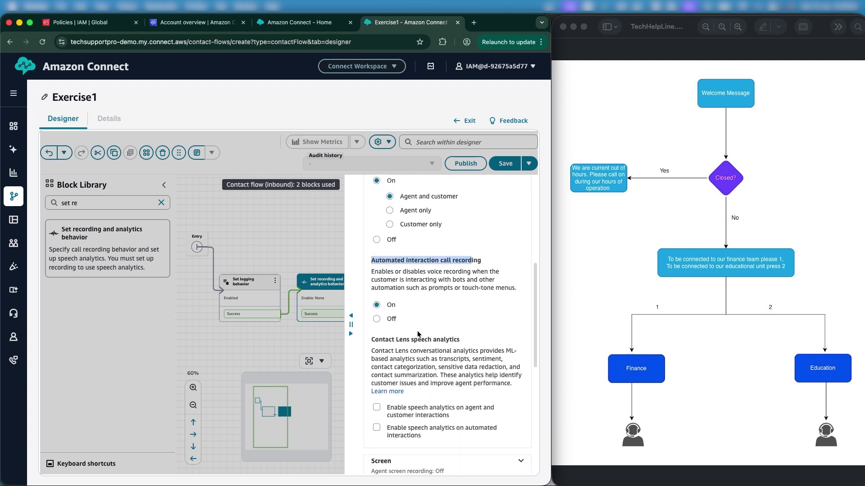
{"action": "scroll", "coordinate": [422, 302], "scroll_direction": "up", "scroll_amount": 1}
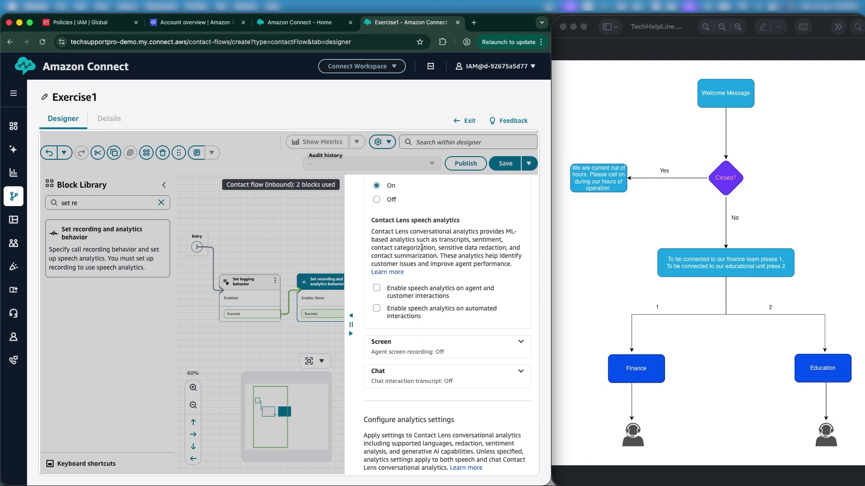
- Confirm the recording and analytics settings and move the recording block slightly farther from the logging block
{"action": "scroll", "coordinate": [421, 247], "scroll_direction": "down", "scroll_amount": 5}
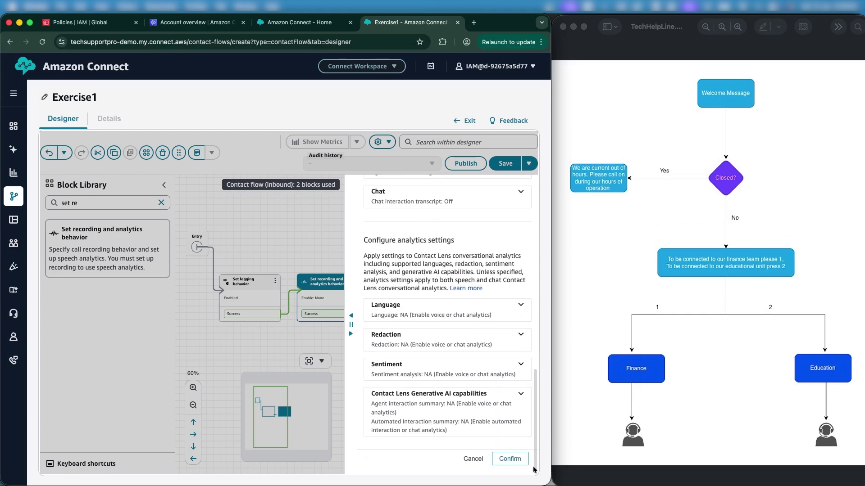
{"action": "scroll", "coordinate": [494, 388], "scroll_direction": "up", "scroll_amount": 6}
{"action": "scroll", "coordinate": [484, 380], "scroll_direction": "down", "scroll_amount": 6}
{"action": "left_click", "coordinate": [498, 463]}
{"action": "left_click_drag", "start_coordinate": [384, 378], "coordinate": [333, 375]}
{"action": "left_click", "coordinate": [283, 279]}
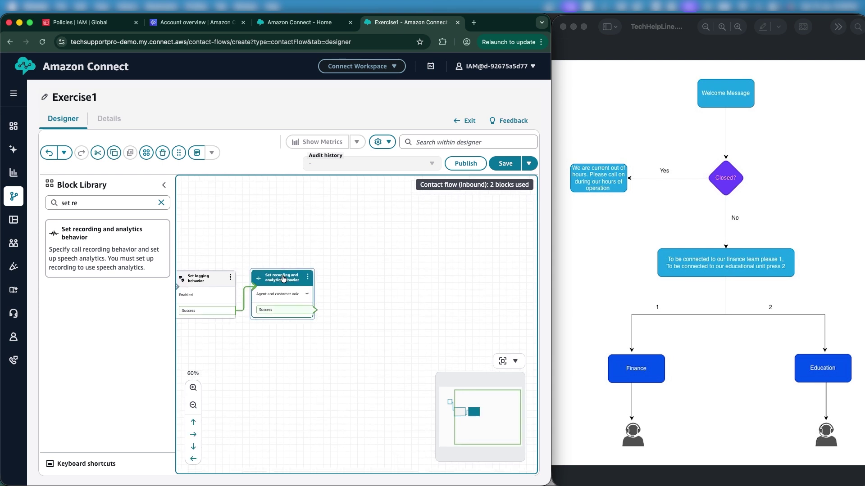
{"action": "left_click_drag", "start_coordinate": [283, 279], "coordinate": [300, 280]}
{"action": "left_click", "coordinate": [361, 257]}
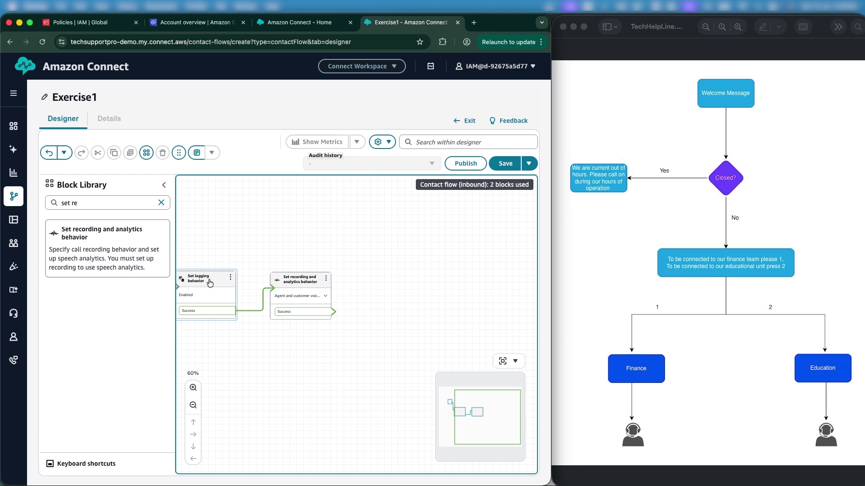
- Find the Set voice block, add it after the recording block, and connect the recording block's Success output to it
{"action": "left_click", "coordinate": [96, 199]}
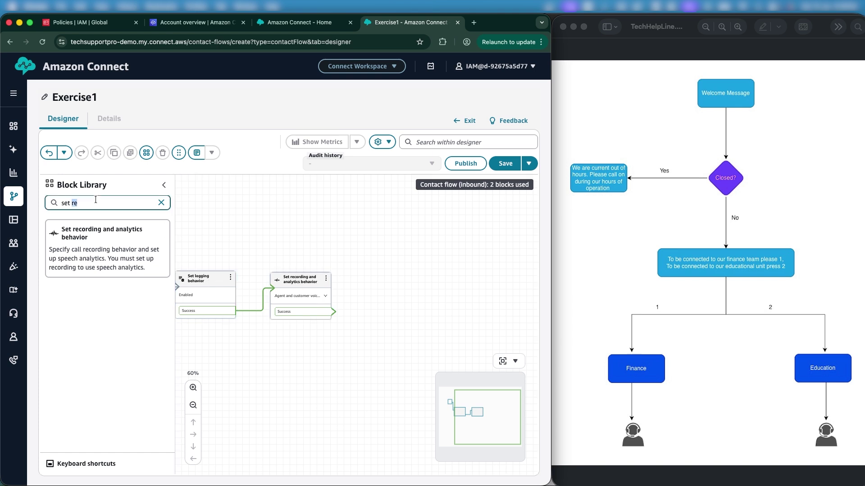
{"action": "key", "text": "super+a"}
{"action": "left_click", "coordinate": [353, 226]}
{"action": "left_click", "coordinate": [99, 203]}
{"action": "key", "text": "super+a"}
{"action": "type", "text": "set"}
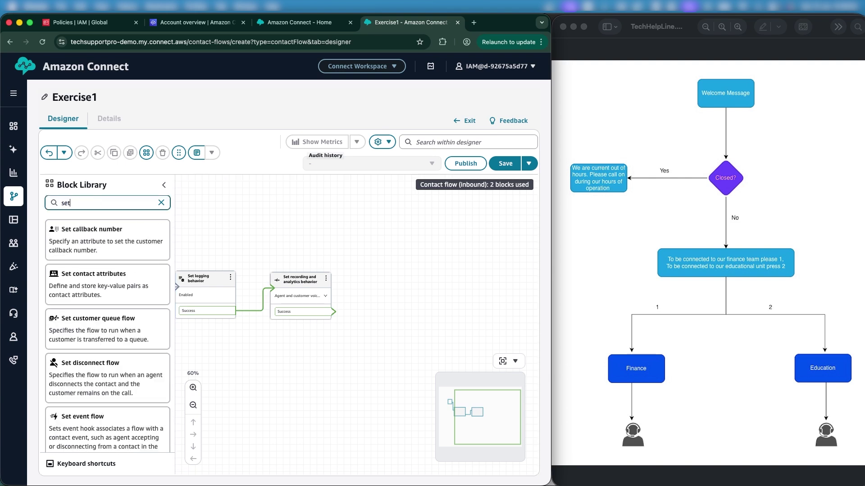
{"action": "type", "text": " voi"}
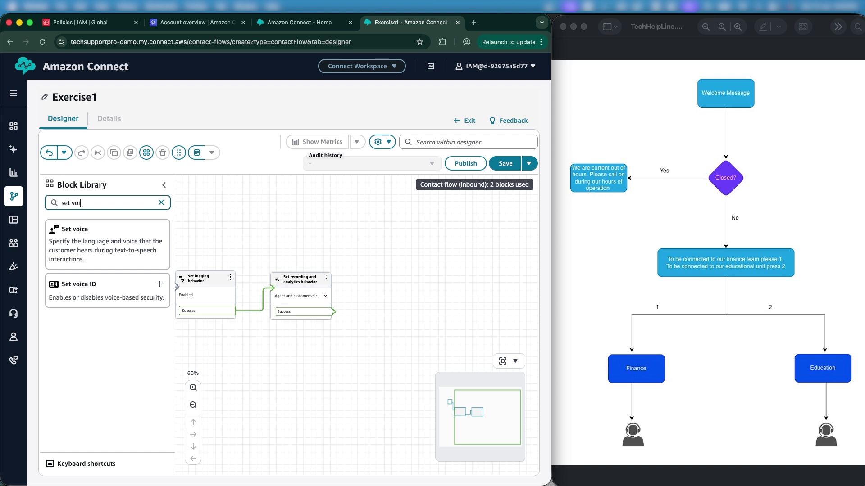
{"action": "left_click_drag", "start_coordinate": [87, 238], "coordinate": [405, 292]}
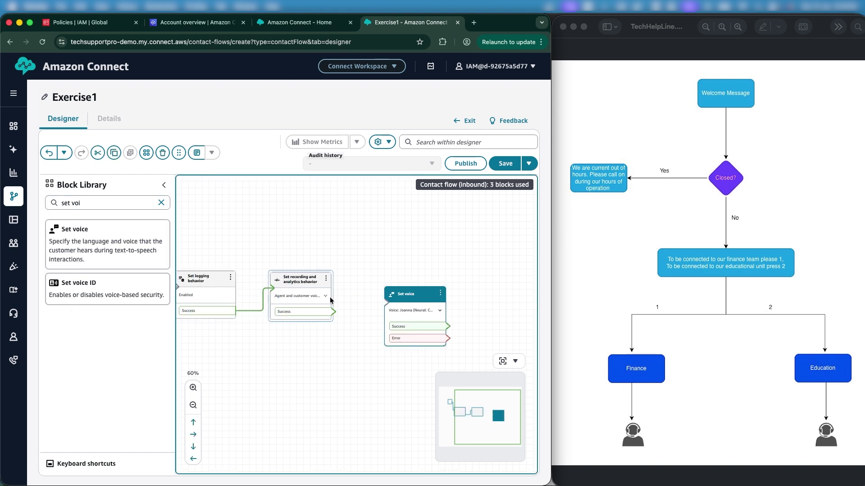
{"action": "mouse_move", "coordinate": [333, 312]}
{"action": "left_mouse_down"}
{"action": "mouse_move", "coordinate": [395, 295]}
{"action": "mouse_move", "coordinate": [389, 261]}
{"action": "mouse_move", "coordinate": [390, 271]}
{"action": "left_mouse_up"}
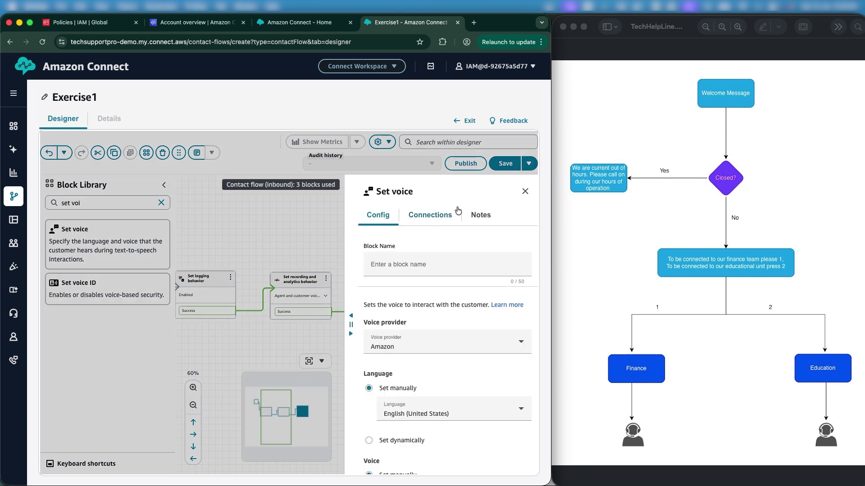
- Set the Set voice block's voice to Matthew and confirm the configuration
{"action": "scroll", "coordinate": [417, 351], "scroll_direction": "down", "scroll_amount": 3}
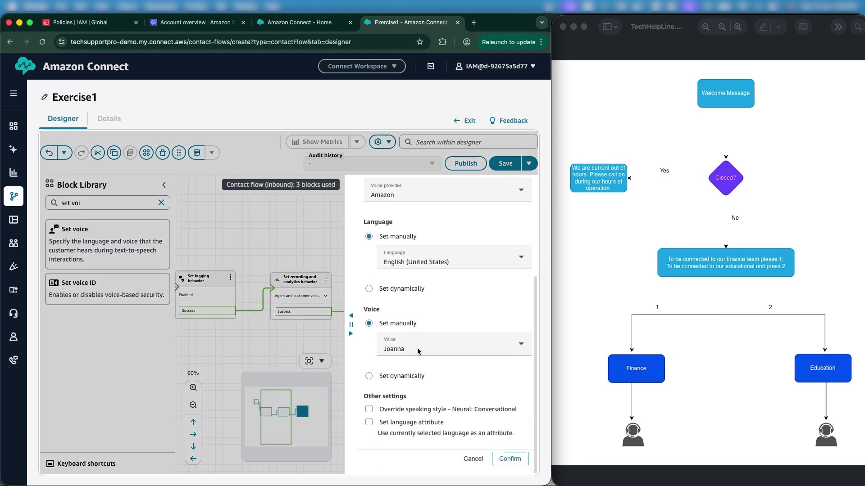
{"action": "left_click", "coordinate": [419, 348]}
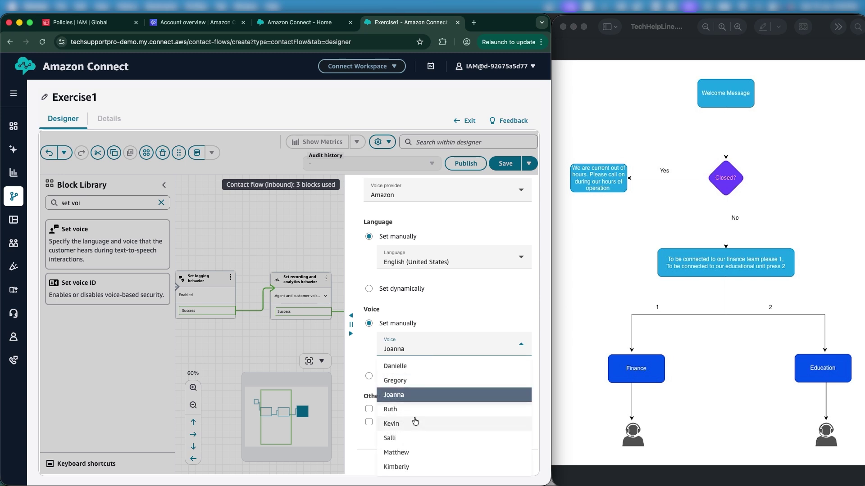
{"action": "scroll", "coordinate": [411, 427], "scroll_direction": "down", "scroll_amount": 1}
{"action": "left_click", "coordinate": [409, 438]}
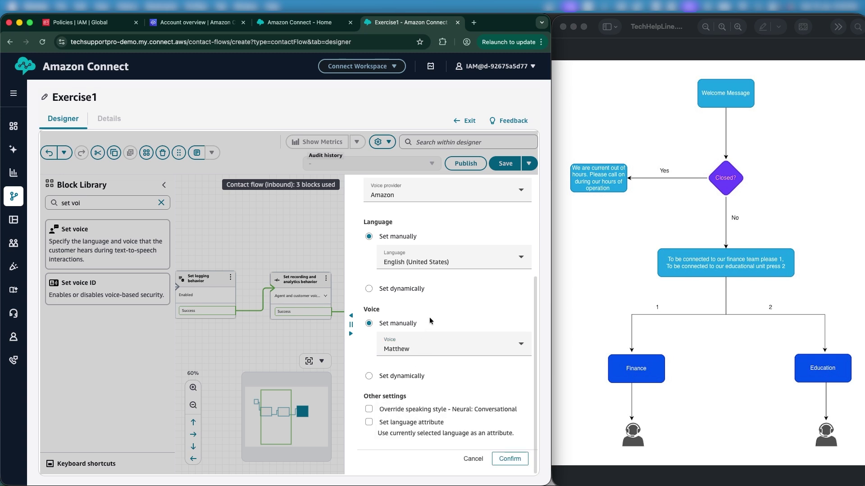
{"action": "left_click", "coordinate": [511, 459]}
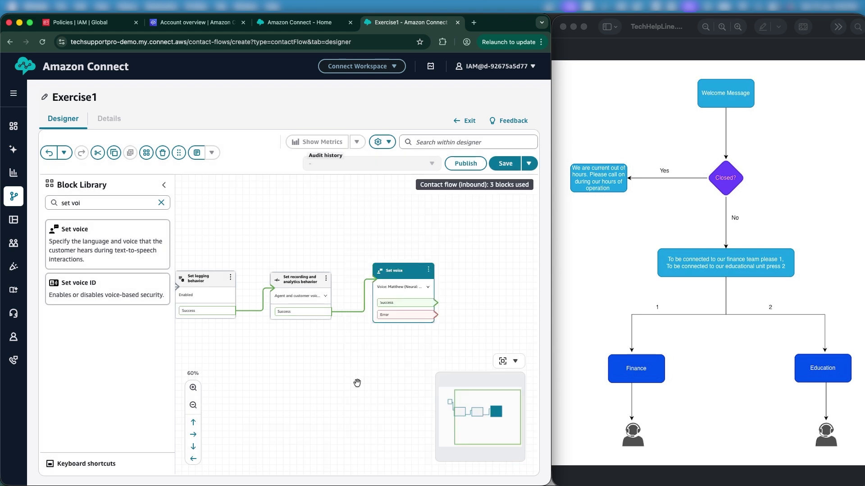
- Switch to the TechHelpLine flowchart and mark out the Welcome Message box
{"action": "left_click", "coordinate": [193, 405]}
{"action": "left_click", "coordinate": [193, 404]}
{"action": "left_click", "coordinate": [194, 404]}
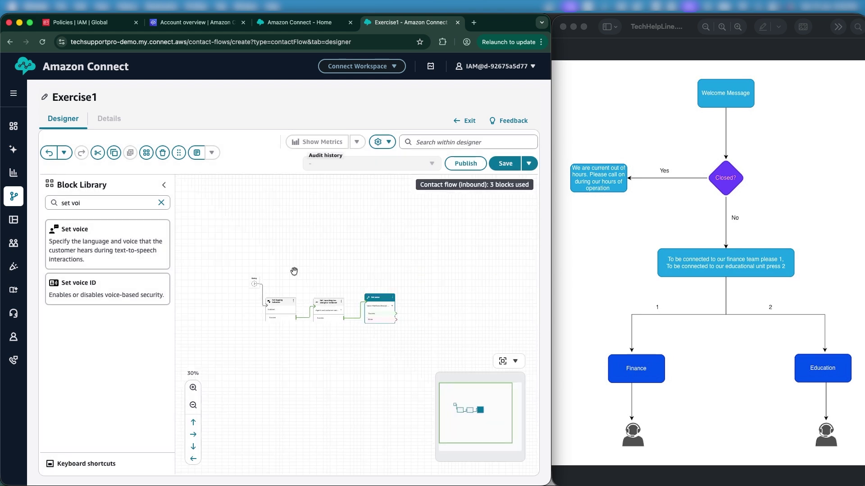
{"action": "left_click_drag", "start_coordinate": [293, 271], "coordinate": [219, 272]}
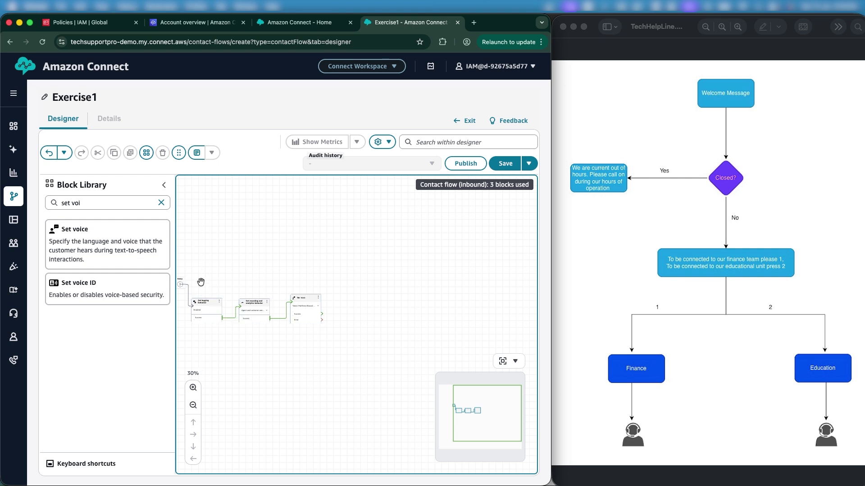
{"action": "left_click", "coordinate": [193, 388]}
{"action": "left_click", "coordinate": [192, 388]}
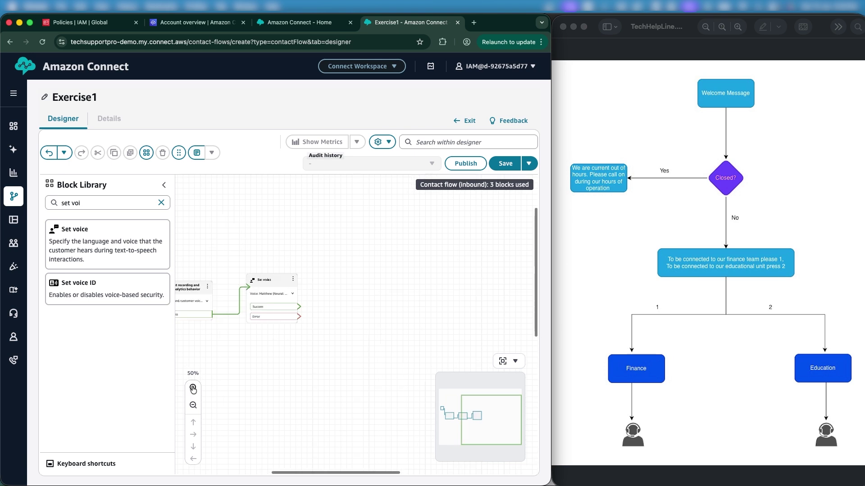
{"action": "left_click", "coordinate": [768, 189]}
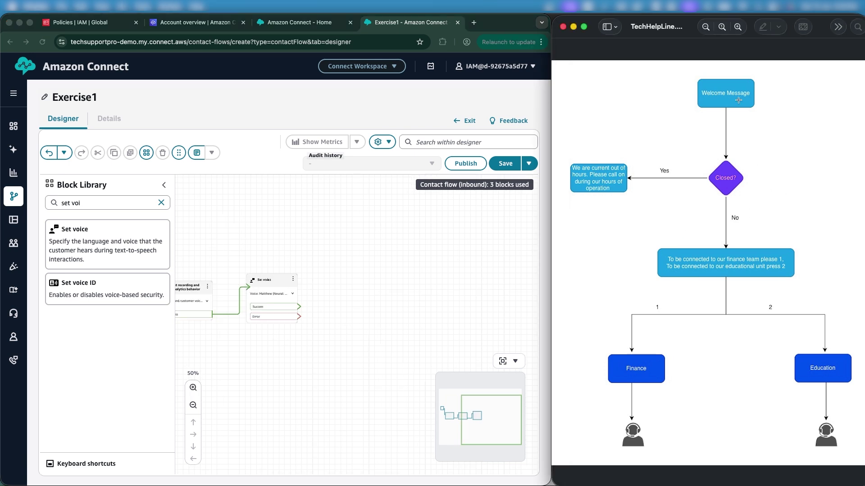
{"action": "left_click_drag", "start_coordinate": [692, 77], "coordinate": [763, 104]}
- Add a Play prompt block after the Set voice block and connect the voice block's Success and Error outputs to it
{"action": "triple_click", "coordinate": [138, 202]}
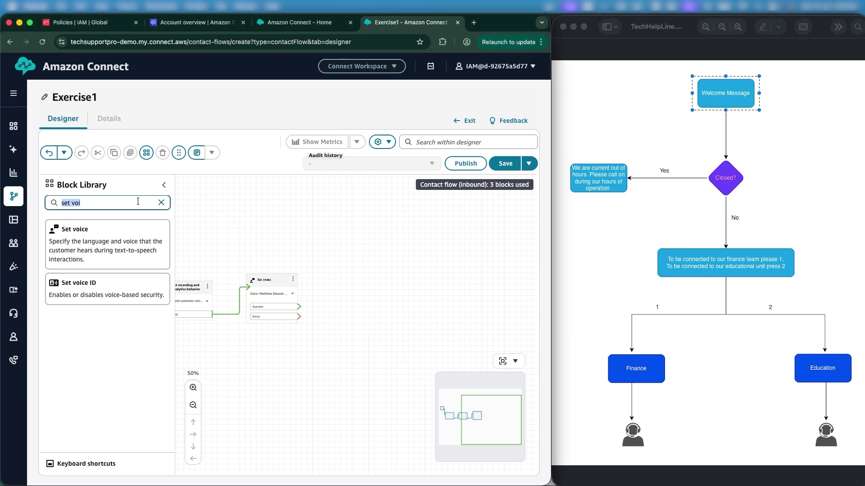
{"action": "type", "text": "play"}
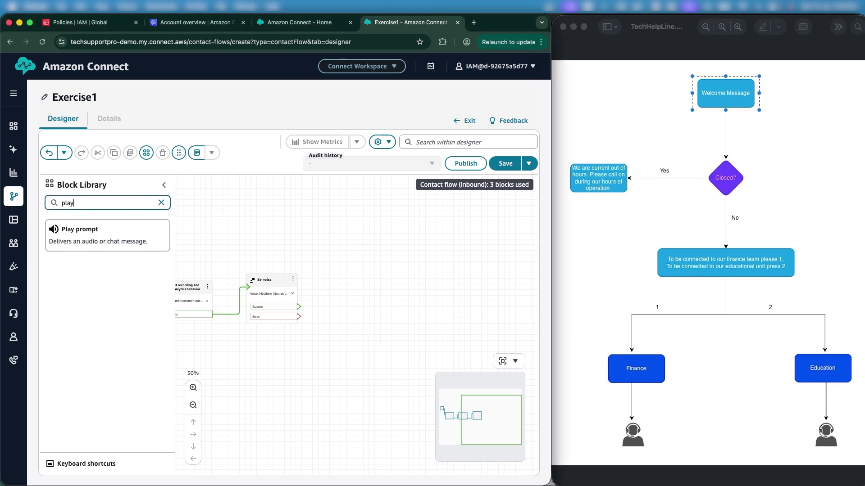
{"action": "left_click_drag", "start_coordinate": [95, 229], "coordinate": [360, 279]}
{"action": "left_click_drag", "start_coordinate": [300, 306], "coordinate": [339, 289]}
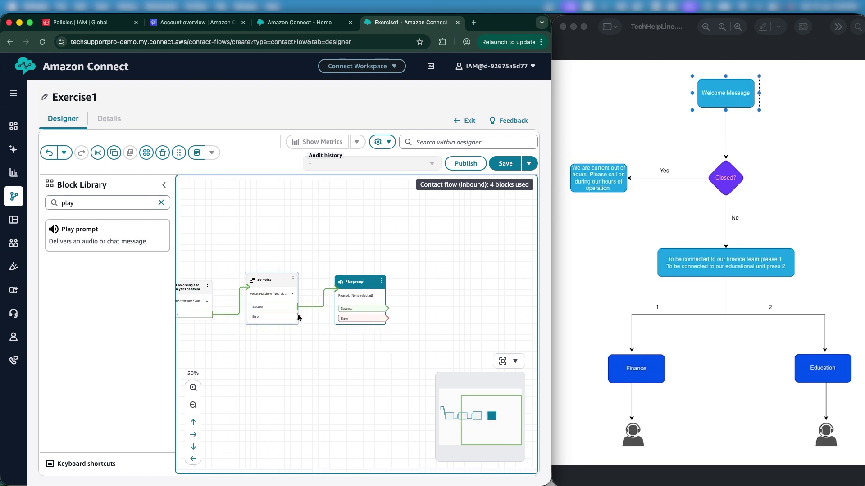
{"action": "left_click_drag", "start_coordinate": [299, 317], "coordinate": [355, 289]}
- Configure the Play prompt block with the manual text-to-speech message "Thank you for calling our contact center" and confirm
{"action": "left_click", "coordinate": [355, 289]}
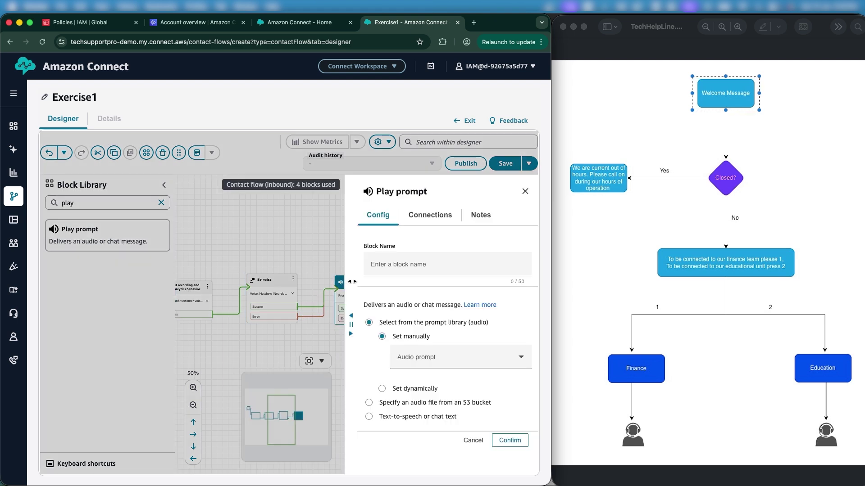
{"action": "left_click", "coordinate": [405, 417]}
{"action": "scroll", "coordinate": [405, 419], "scroll_direction": "down", "scroll_amount": 3}
{"action": "scroll", "coordinate": [405, 419], "scroll_direction": "up", "scroll_amount": 1}
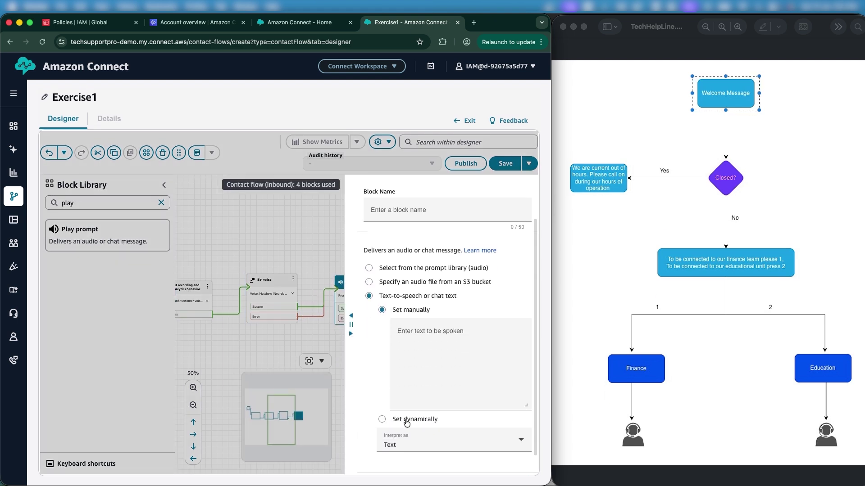
{"action": "left_click", "coordinate": [419, 383]}
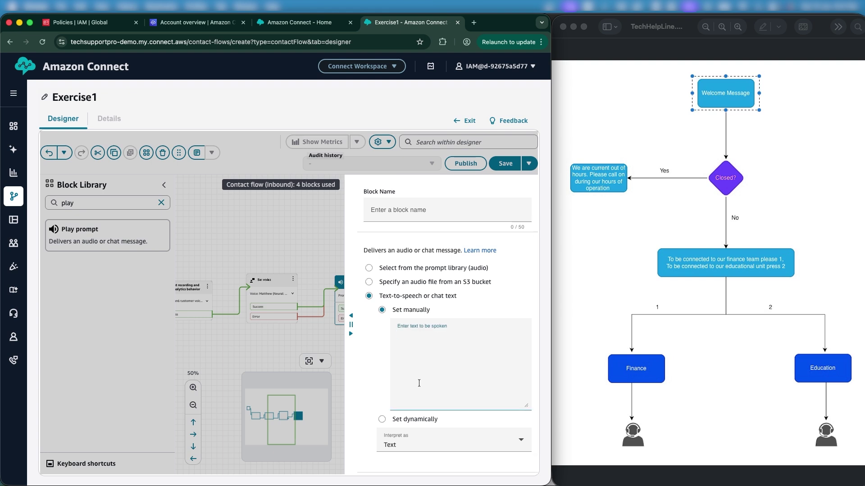
{"action": "type", "text": "Thank you for calling our contact "}
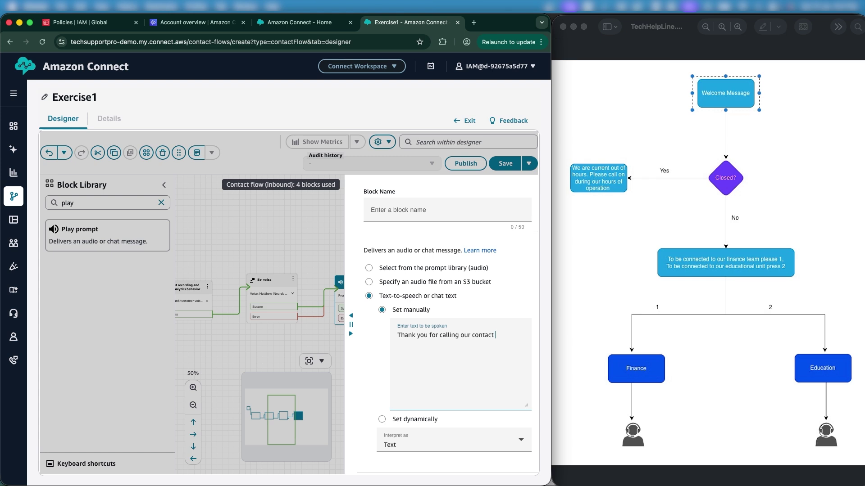
{"action": "type", "text": "center"}
{"action": "scroll", "coordinate": [509, 427], "scroll_direction": "down", "scroll_amount": 2}
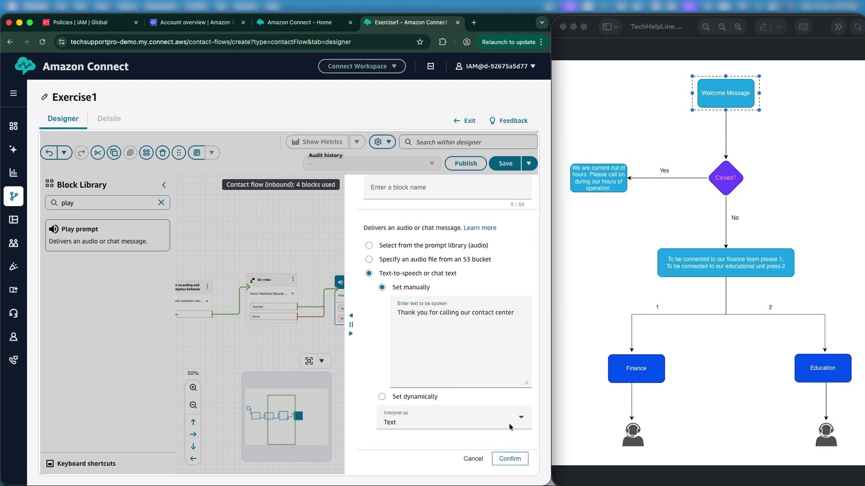
{"action": "left_click", "coordinate": [510, 459]}
- Reposition the Play prompt block slightly beside the Set voice block, leaving free canvas space after it
{"action": "left_click_drag", "start_coordinate": [393, 353], "coordinate": [301, 349]}
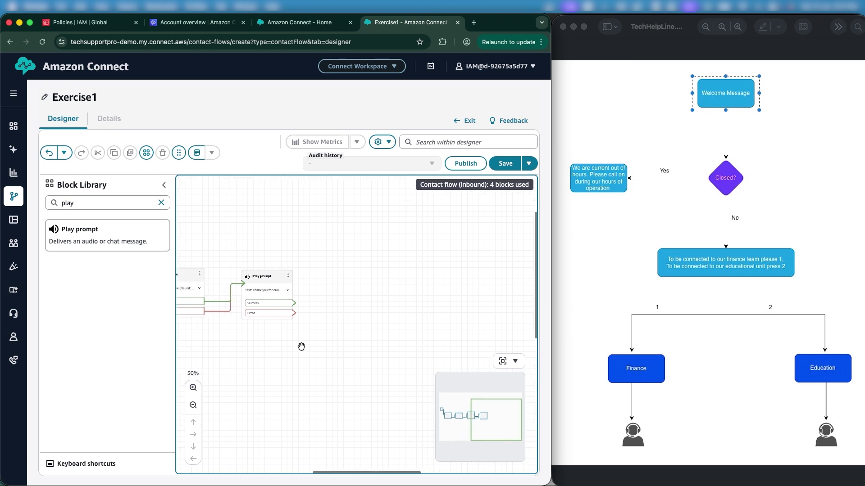
{"action": "left_click", "coordinate": [275, 276]}
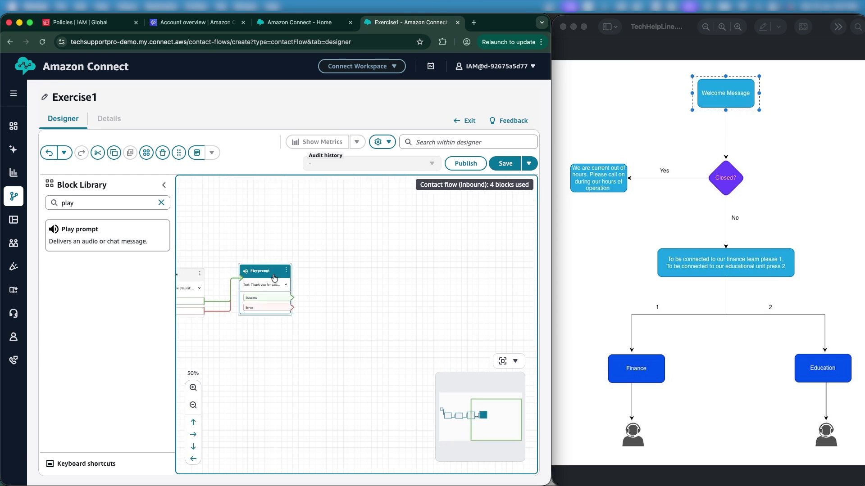
{"action": "left_click", "coordinate": [327, 291]}
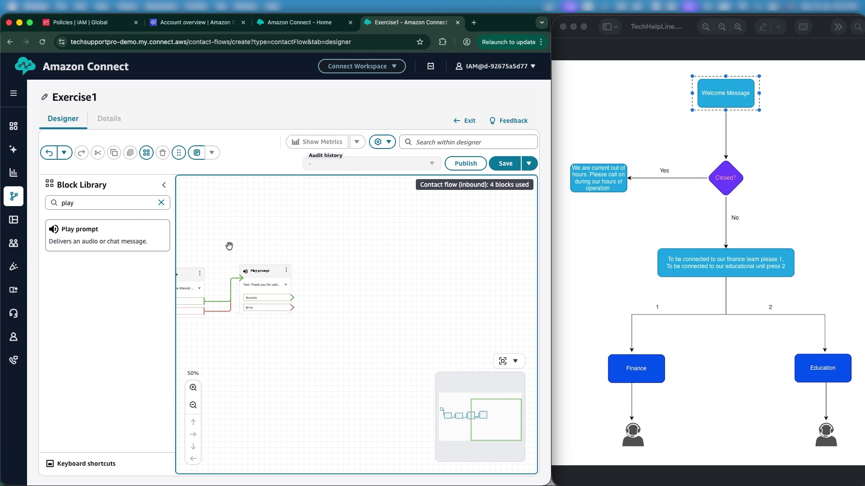
{"action": "left_click", "coordinate": [93, 193]}
{"action": "double_click", "coordinate": [83, 204]}
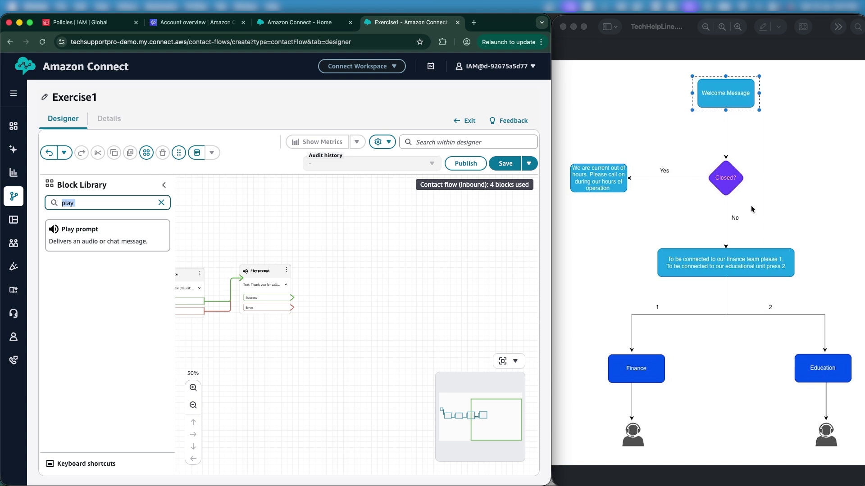
{"action": "left_click_drag", "start_coordinate": [299, 228], "coordinate": [303, 238]}
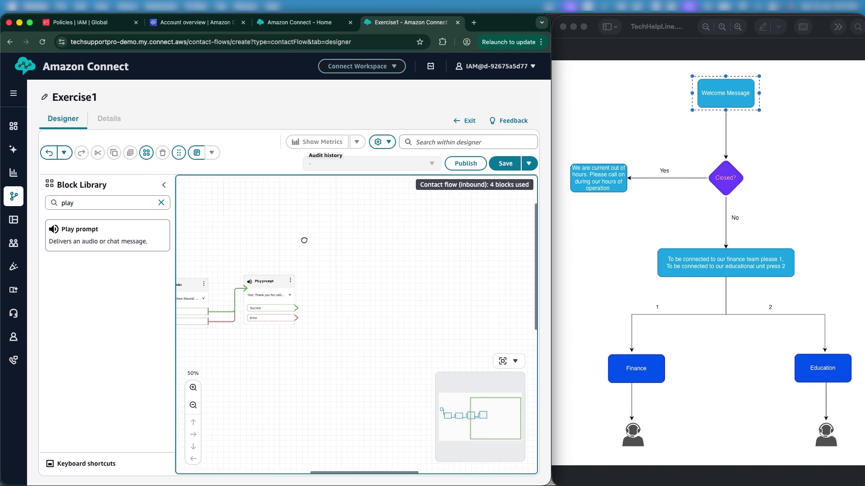
{"action": "left_click_drag", "start_coordinate": [264, 289], "coordinate": [266, 293]}
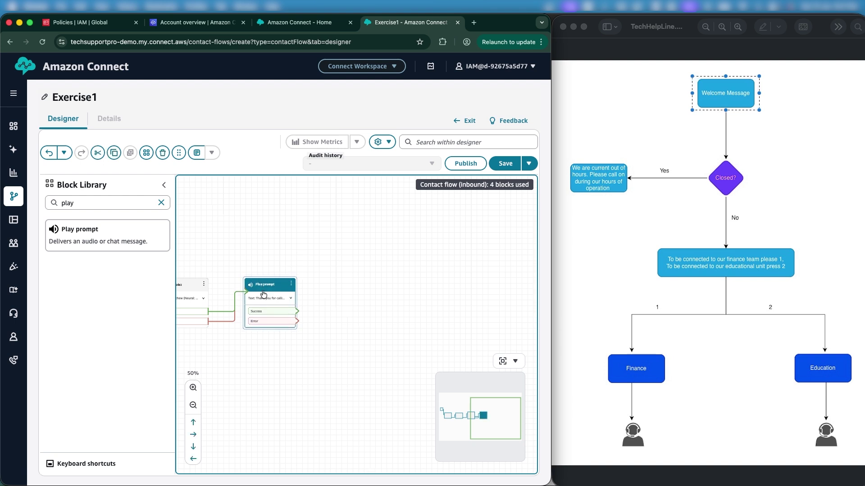
- Add a Check hours of operation block after the Play prompt block and connect the prompt's Success and Error outputs to it
{"action": "left_click", "coordinate": [74, 203]}
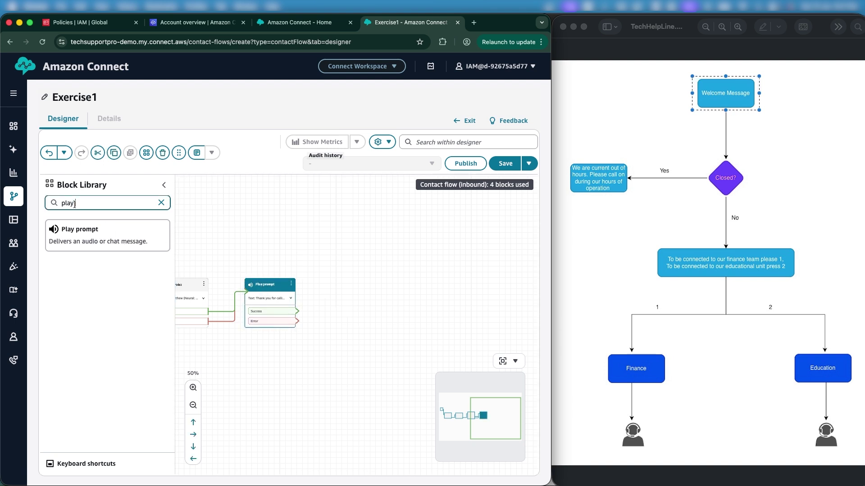
{"action": "double_click", "coordinate": [65, 206]}
{"action": "type", "text": "hour"}
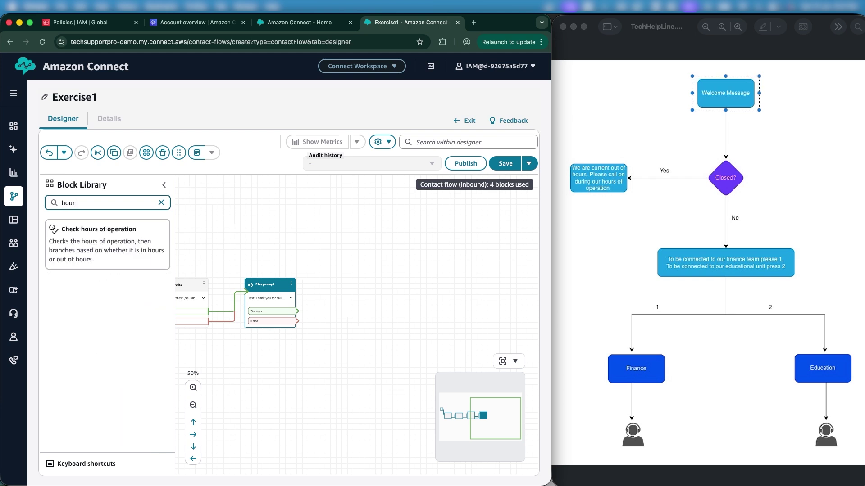
{"action": "left_click_drag", "start_coordinate": [63, 233], "coordinate": [359, 270]}
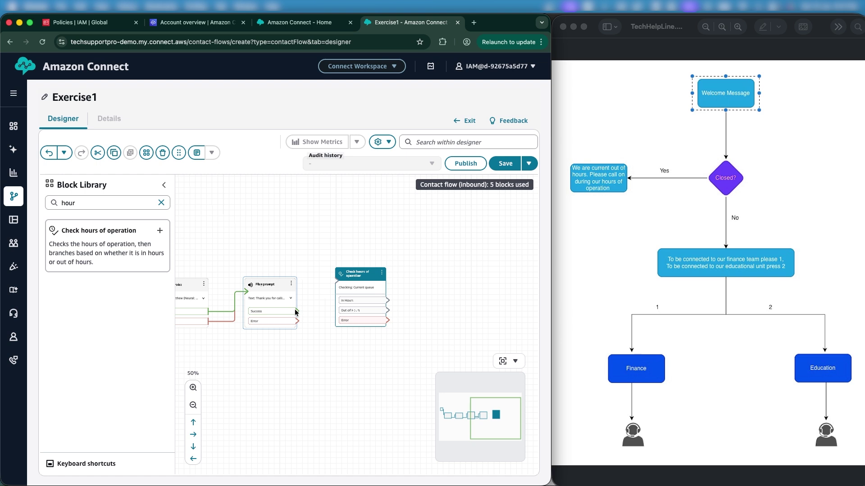
{"action": "left_click_drag", "start_coordinate": [297, 311], "coordinate": [329, 282]}
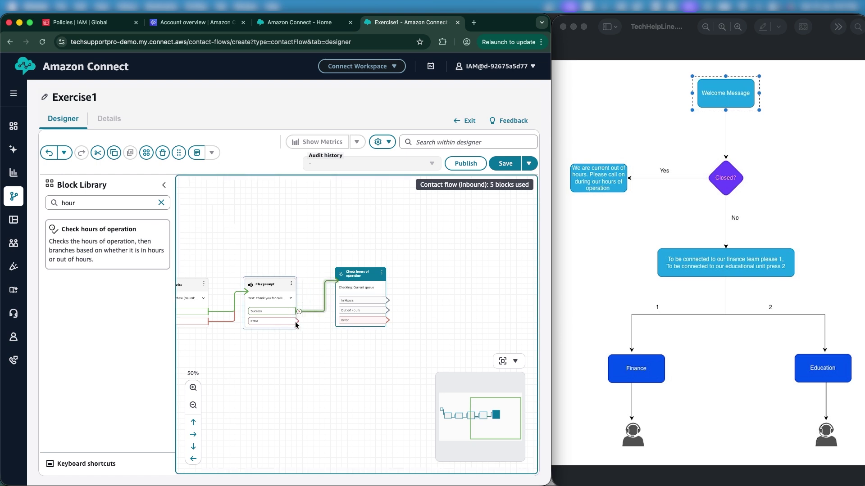
{"action": "left_click_drag", "start_coordinate": [296, 322], "coordinate": [358, 287]}
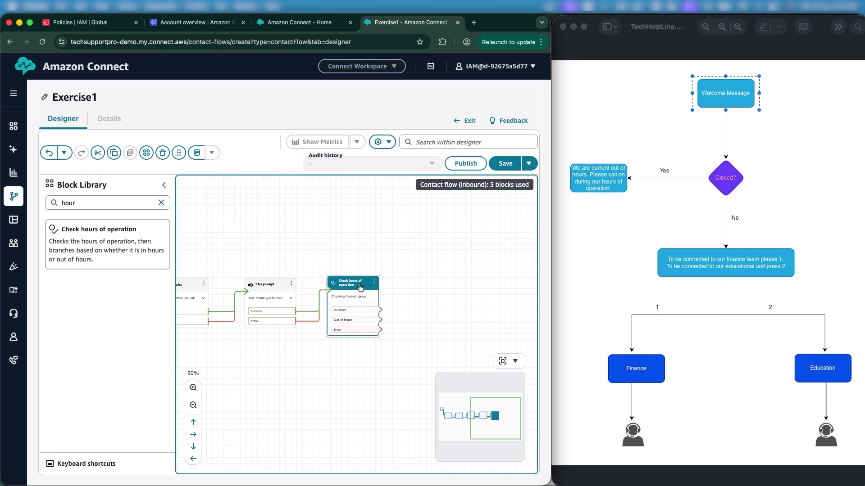
- Configure the Check hours of operation block to check the manually set specific hours "Basic Hours" and confirm
{"action": "left_click_drag", "start_coordinate": [419, 271], "coordinate": [365, 271]}
{"action": "left_click", "coordinate": [302, 280]}
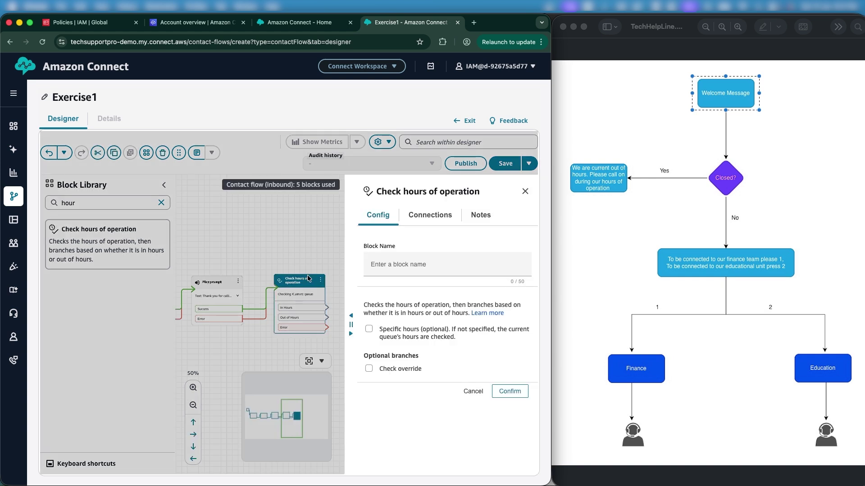
{"action": "left_click", "coordinate": [382, 337]}
{"action": "left_click", "coordinate": [426, 371]}
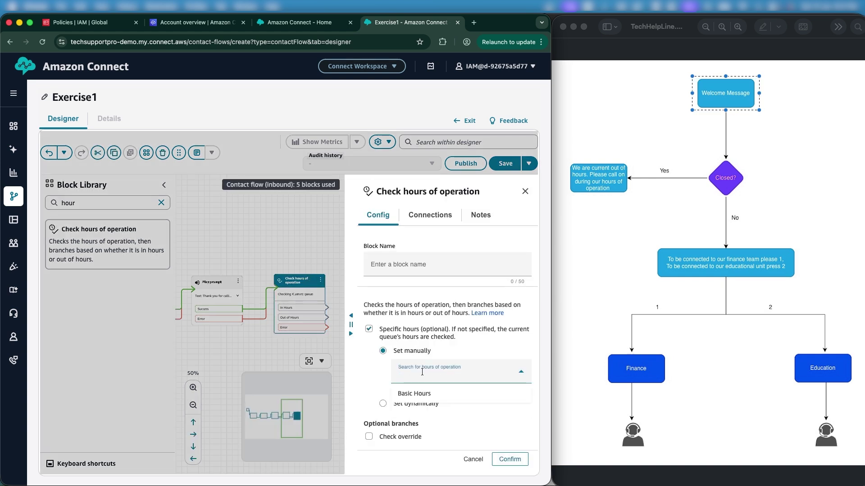
{"action": "left_click", "coordinate": [420, 394]}
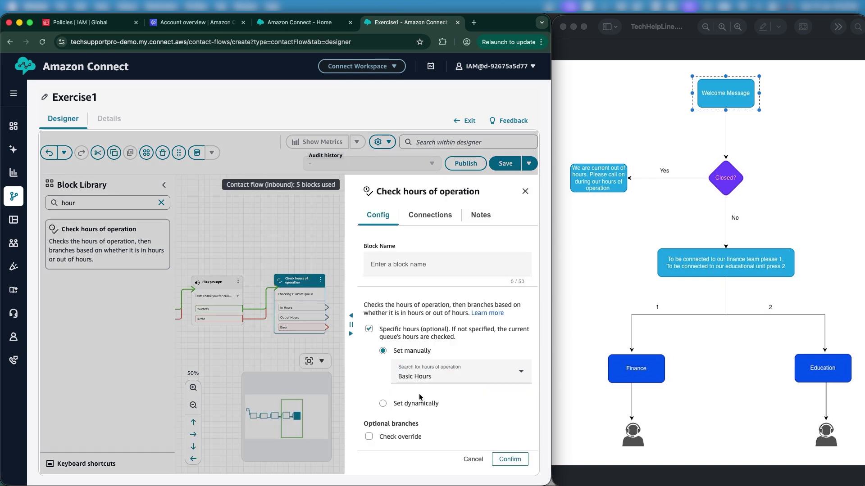
{"action": "left_click", "coordinate": [509, 459]}
- Add a Get customer input block after the Check hours of operation block and connect the In Hours output to it
{"action": "left_click_drag", "start_coordinate": [402, 394], "coordinate": [337, 360]}
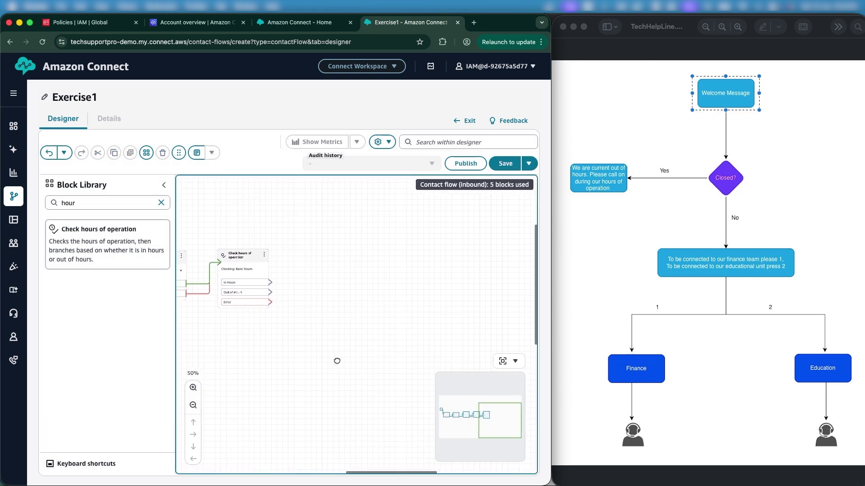
{"action": "left_click_drag", "start_coordinate": [261, 256], "coordinate": [272, 254]}
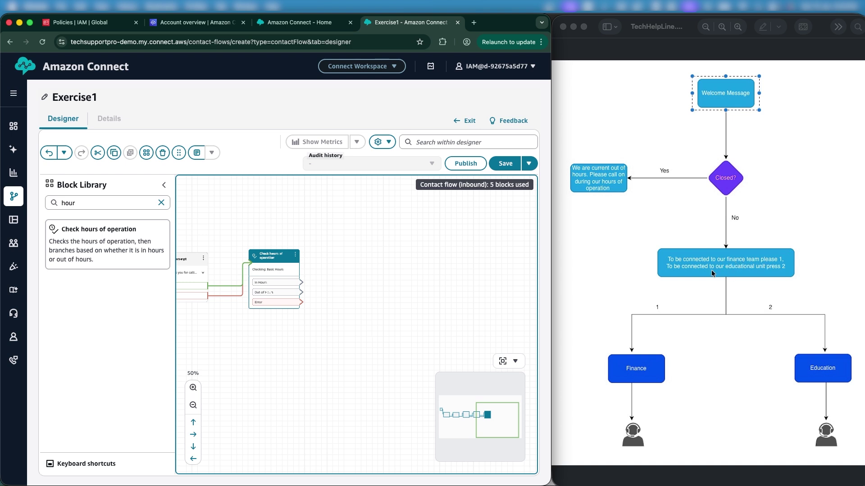
{"action": "double_click", "coordinate": [73, 204]}
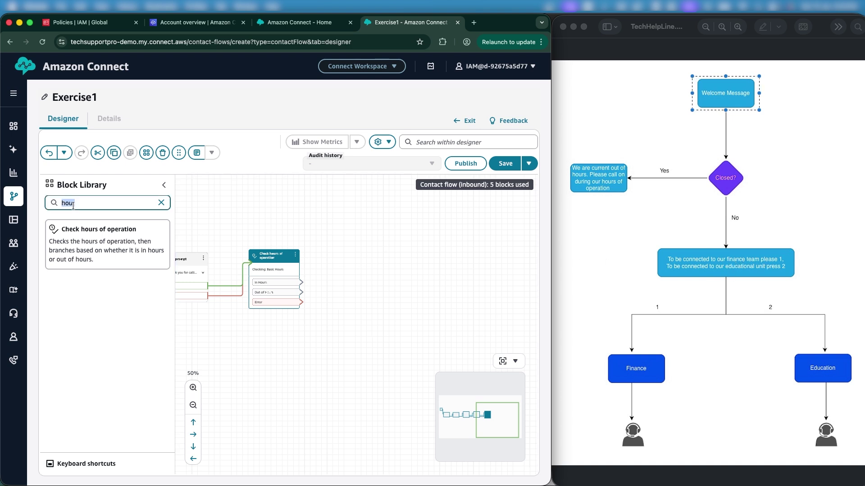
{"action": "type", "text": "get"}
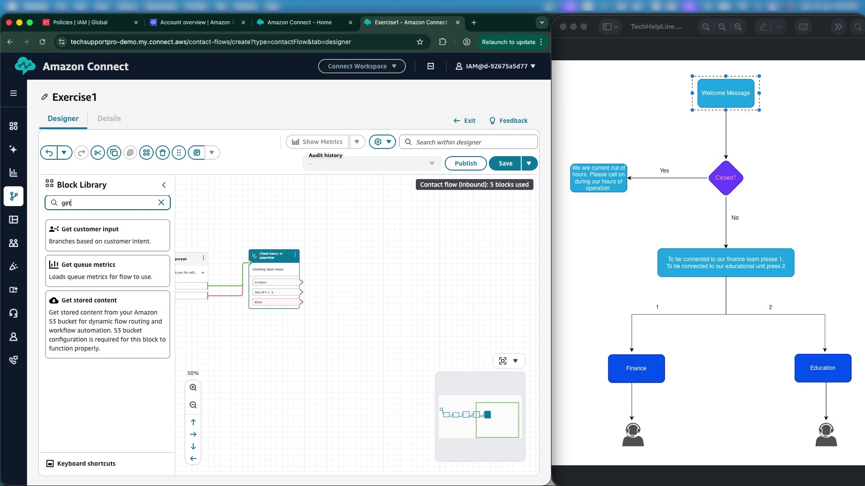
{"action": "left_click_drag", "start_coordinate": [68, 233], "coordinate": [363, 210]}
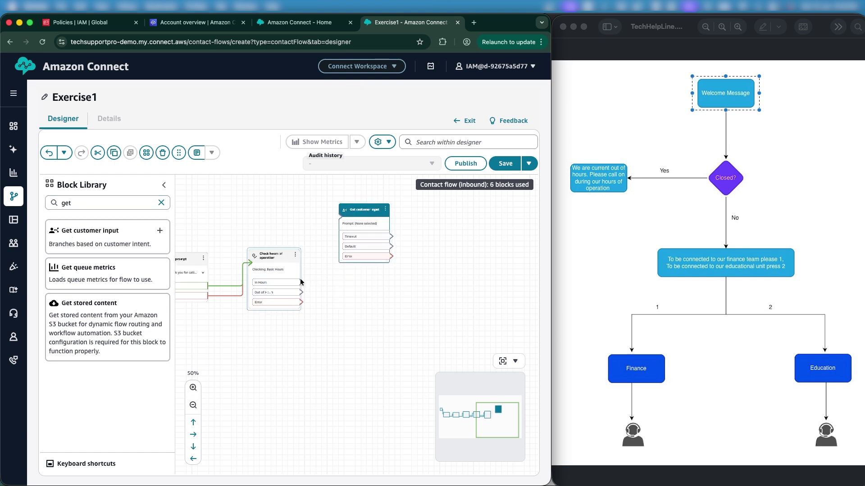
{"action": "left_click_drag", "start_coordinate": [300, 280], "coordinate": [355, 208]}
- Give the Get customer input block a manual text-to-speech prompt starting with "To be connected to our finance team please press 1,"
{"action": "left_click", "coordinate": [355, 207]}
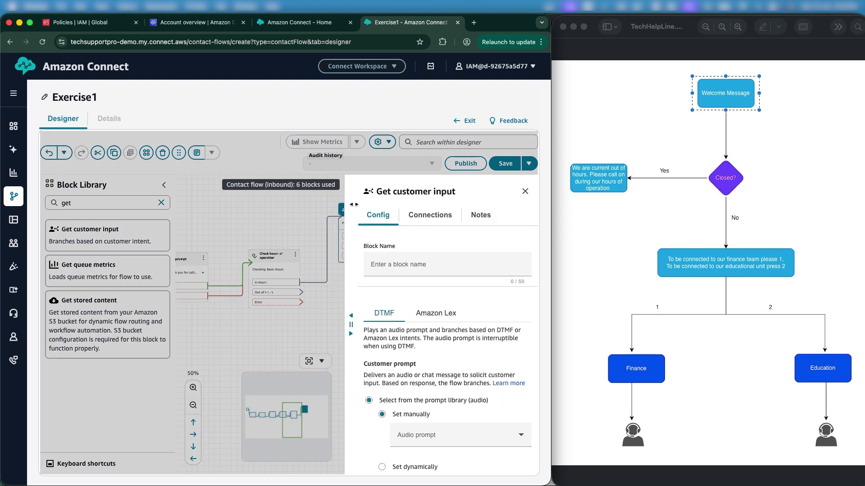
{"action": "scroll", "coordinate": [461, 382], "scroll_direction": "down", "scroll_amount": 3}
{"action": "left_click", "coordinate": [415, 364]}
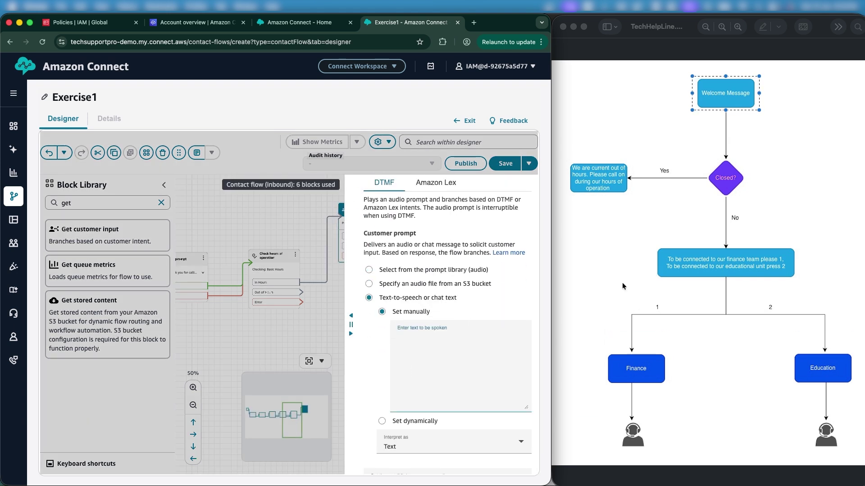
{"action": "type", "text": "To be connected to our finance t"}
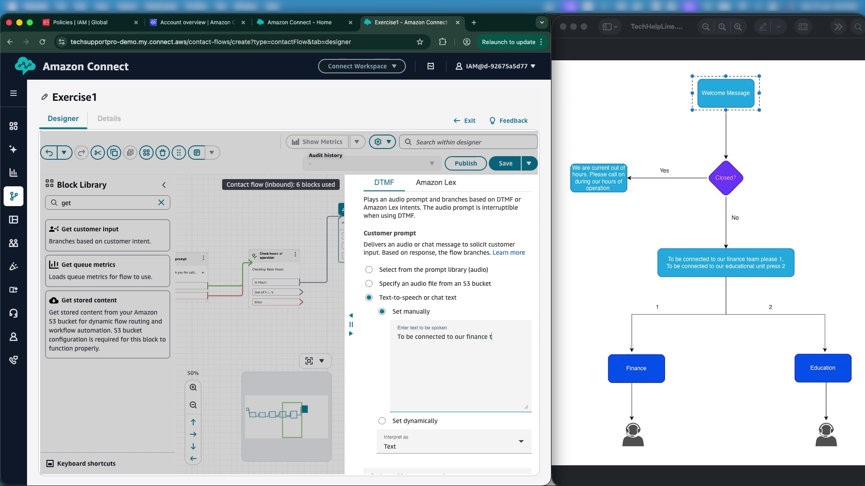
{"action": "type", "text": "eam plea"}
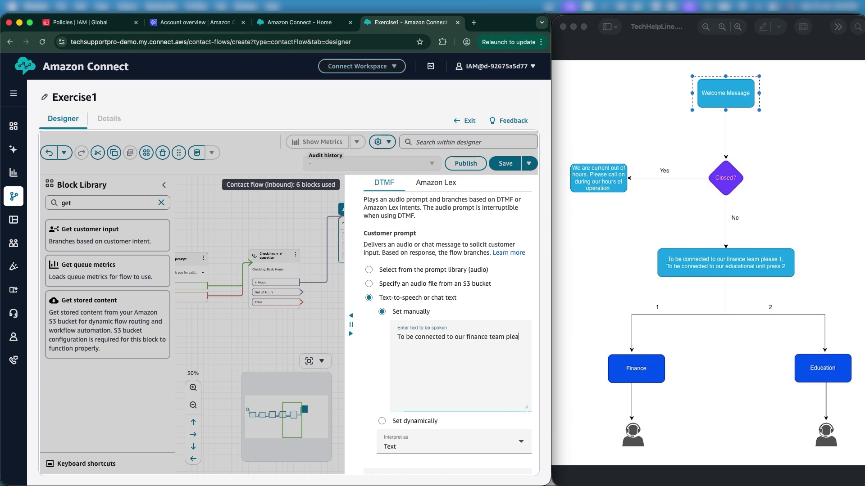
{"action": "type", "text": "se"}
{"action": "key", "text": "BackSpace"}
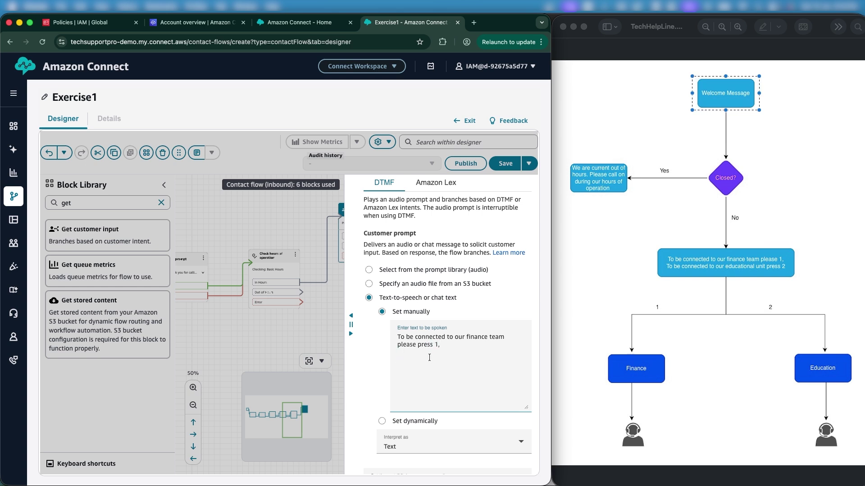
{"action": "key", "text": "super+a"}
{"action": "key", "text": "super+v"}
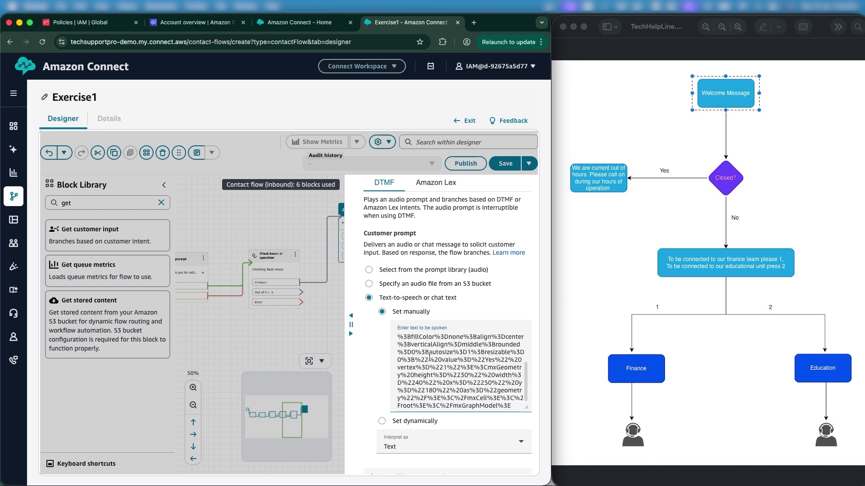
{"action": "key", "text": "super+z"}
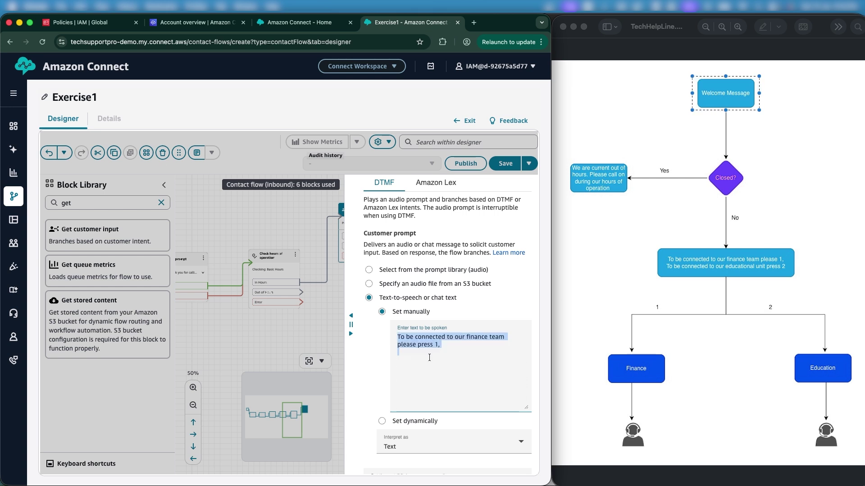
- Duplicate the finance line in the prompt text and change the copy to "To be connected to our education unit team please press 2,"
{"action": "key", "text": "super+c"}
{"action": "left_click", "coordinate": [429, 357]}
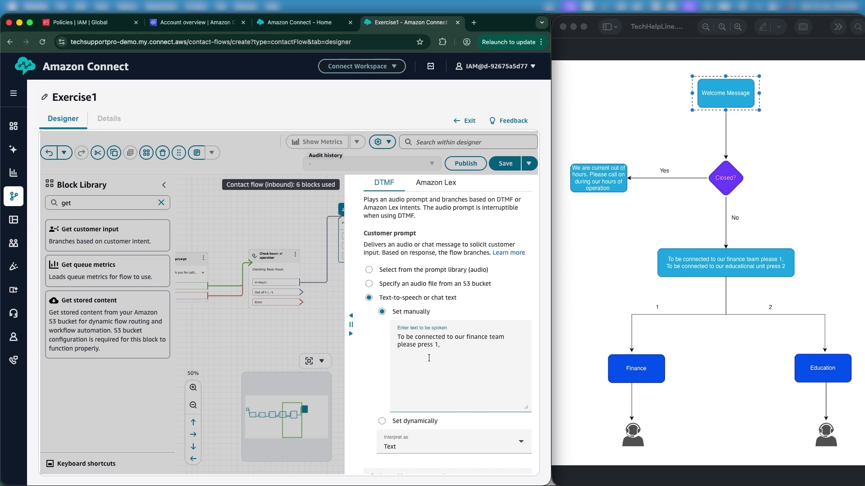
{"action": "key", "text": "super+v"}
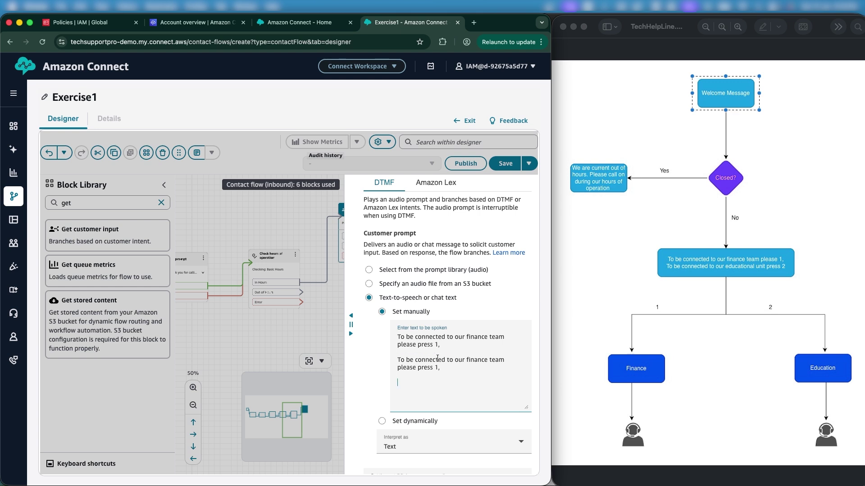
{"action": "double_click", "coordinate": [474, 360]}
{"action": "type", "text": "education unit"}
- Add two conditions with options 1 and 2 to the Get customer input block and confirm
{"action": "scroll", "coordinate": [396, 432], "scroll_direction": "down", "scroll_amount": 3}
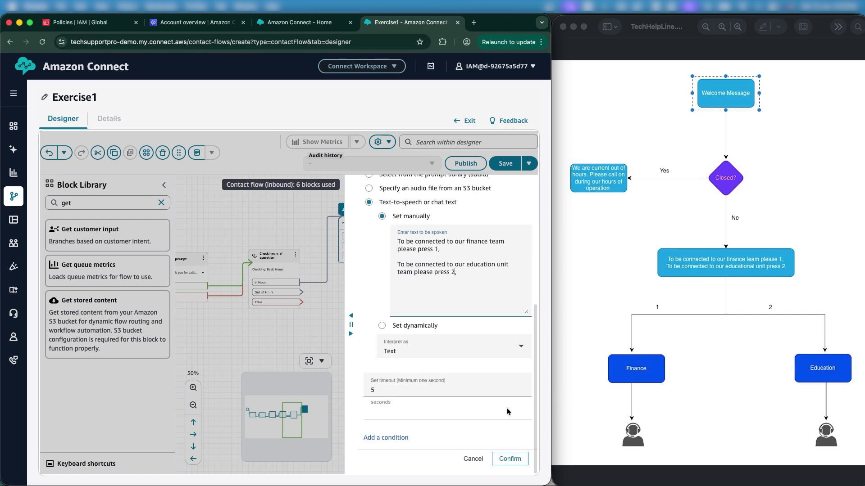
{"action": "left_click", "coordinate": [390, 442]}
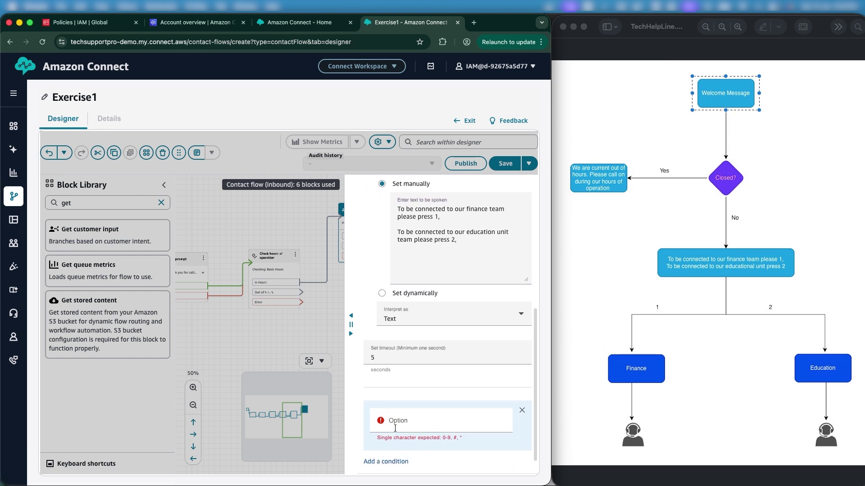
{"action": "scroll", "coordinate": [396, 428], "scroll_direction": "down", "scroll_amount": 1}
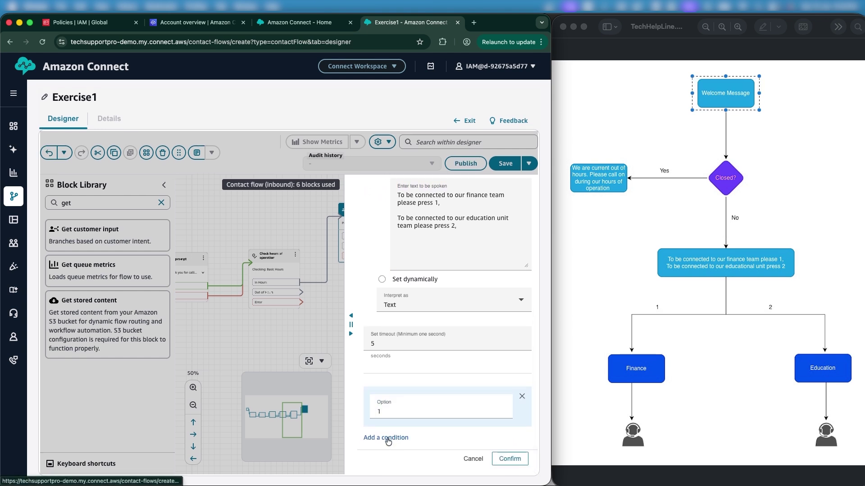
{"action": "left_click", "coordinate": [389, 438]}
{"action": "left_click", "coordinate": [396, 402]}
{"action": "type", "text": "2"}
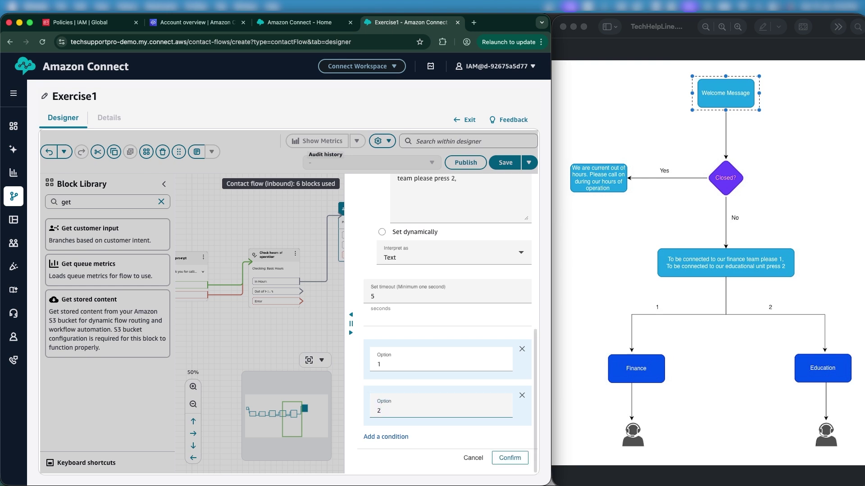
{"action": "left_click", "coordinate": [509, 457]}
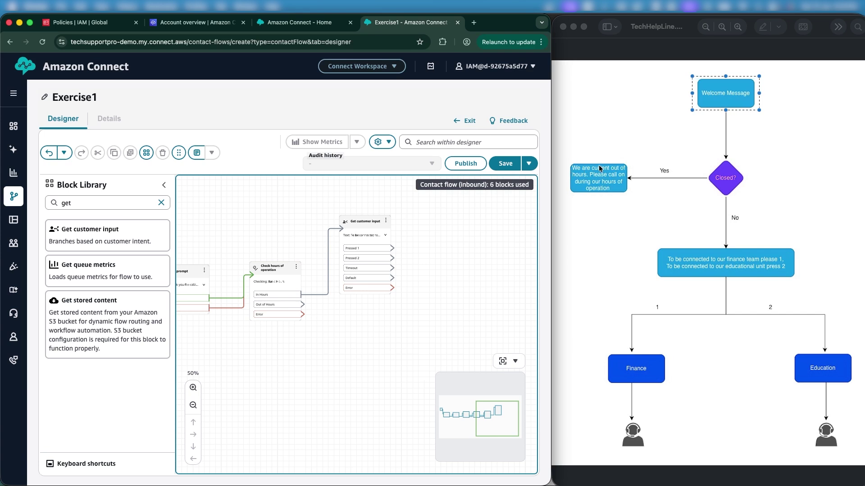
- Add a Play prompt block below Get customer input and connect the hours check's Out of Hours and Error outputs to it
{"action": "double_click", "coordinate": [70, 203]}
{"action": "type", "text": "pla"}
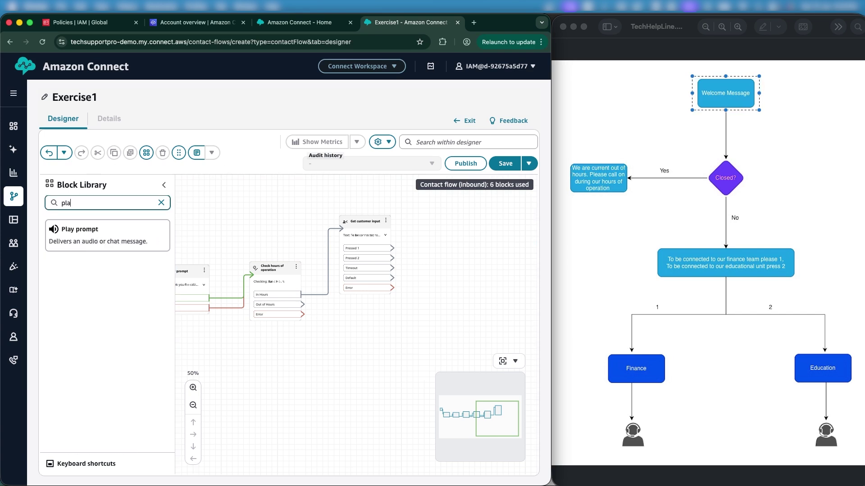
{"action": "type", "text": "y"}
{"action": "left_click_drag", "start_coordinate": [63, 232], "coordinate": [377, 312]}
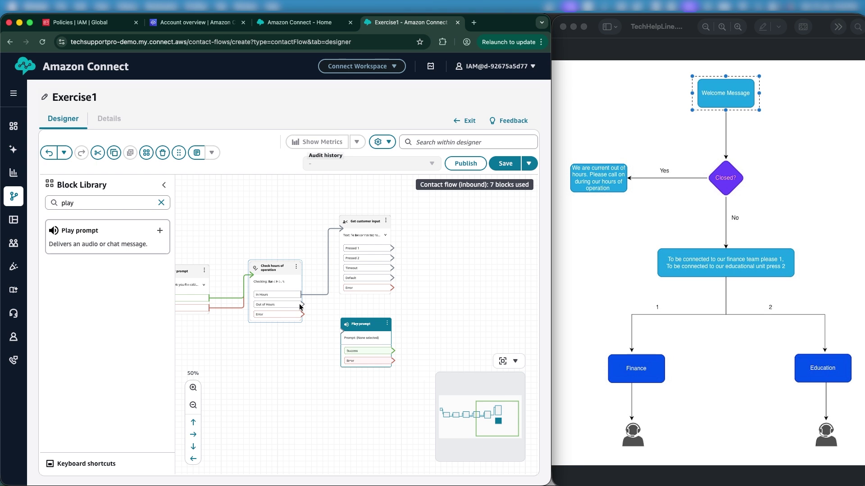
{"action": "left_click_drag", "start_coordinate": [302, 305], "coordinate": [340, 339]}
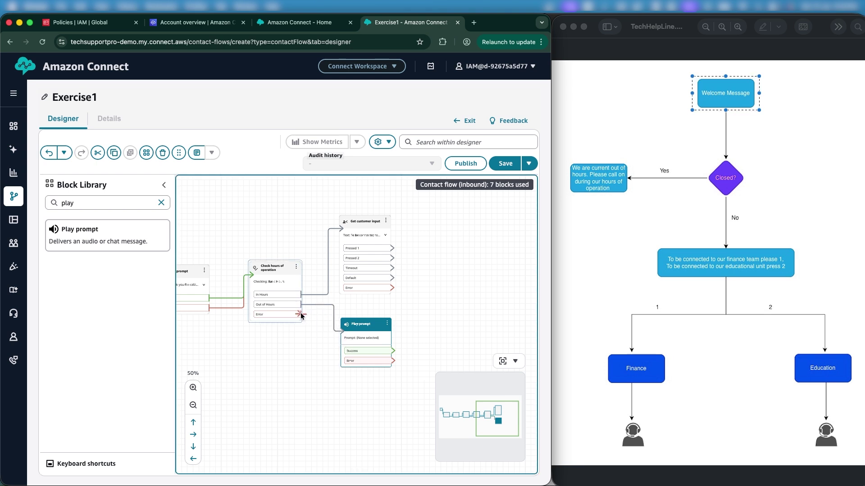
{"action": "left_click_drag", "start_coordinate": [301, 316], "coordinate": [350, 338]}
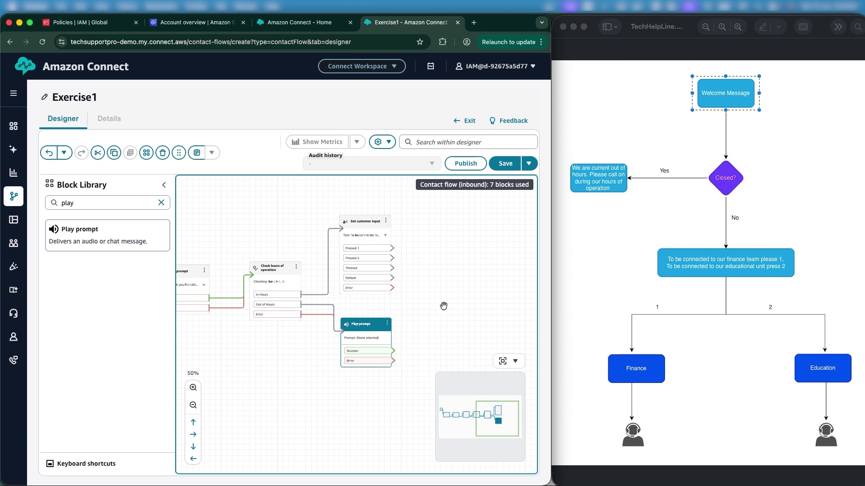
- Set the new Play prompt's manual text-to-speech message to "We are currently closed. Please reach out during our hours of operations." and confirm
{"action": "left_click_drag", "start_coordinate": [444, 305], "coordinate": [413, 293]}
{"action": "left_click_drag", "start_coordinate": [338, 308], "coordinate": [335, 315]}
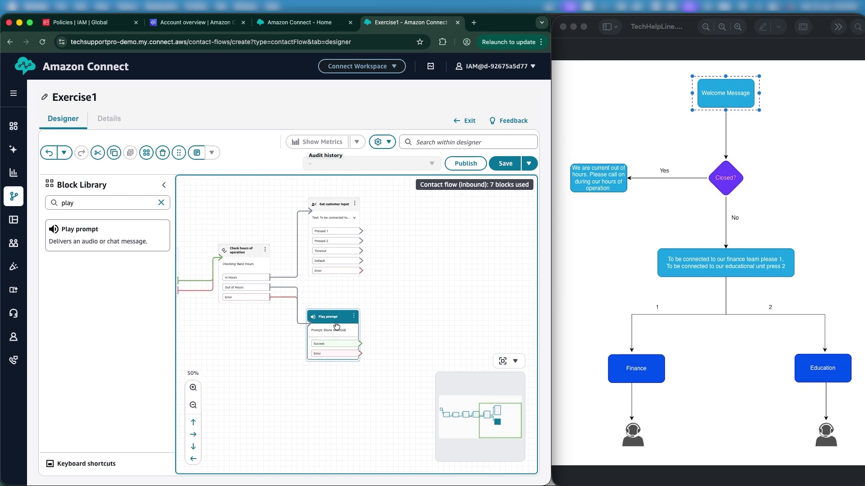
{"action": "double_click", "coordinate": [335, 316]}
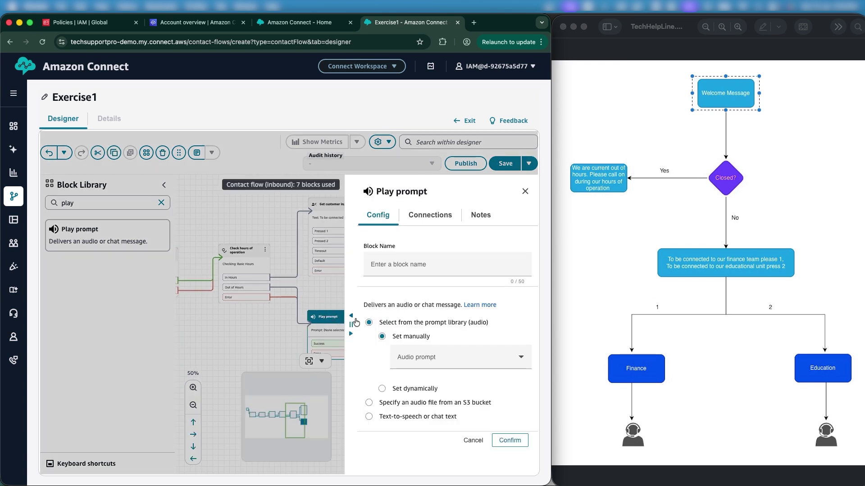
{"action": "left_click", "coordinate": [402, 417]}
{"action": "left_click", "coordinate": [435, 402]}
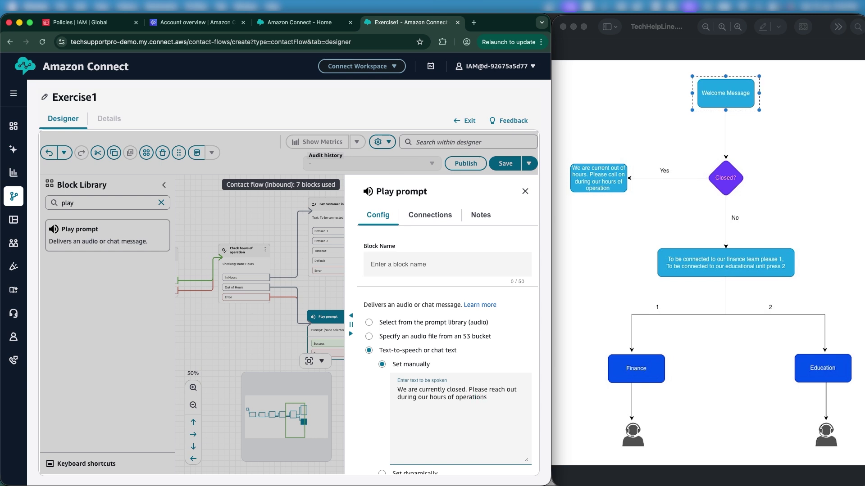
{"action": "scroll", "coordinate": [450, 405], "scroll_direction": "down", "scroll_amount": 2}
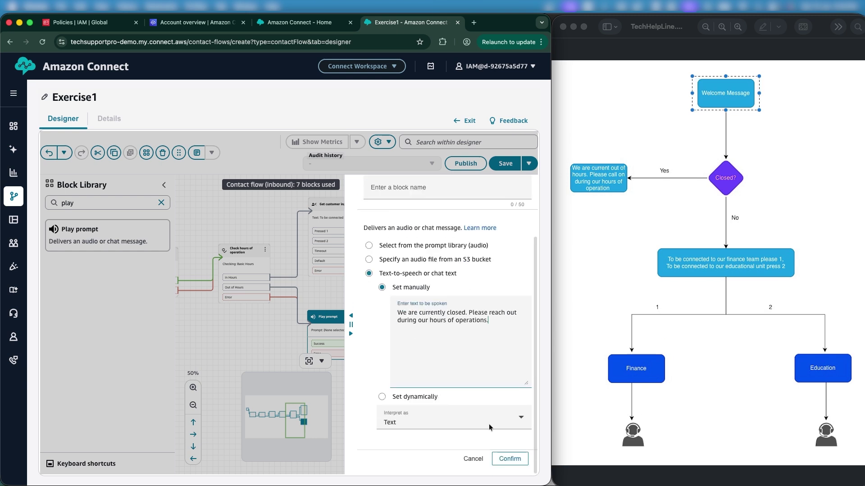
{"action": "left_click", "coordinate": [515, 463]}
- Add a Set working queue block beside the Get customer input block
{"action": "left_click_drag", "start_coordinate": [384, 370], "coordinate": [343, 394]}
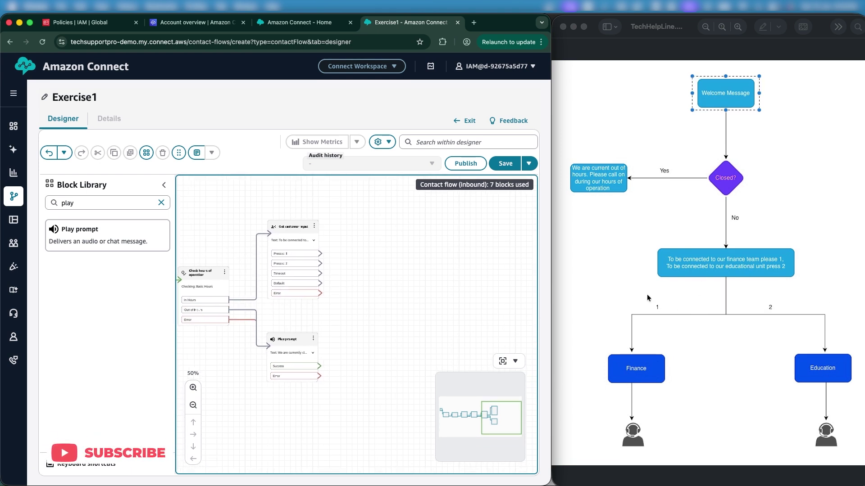
{"action": "left_click_drag", "start_coordinate": [411, 282], "coordinate": [412, 289]}
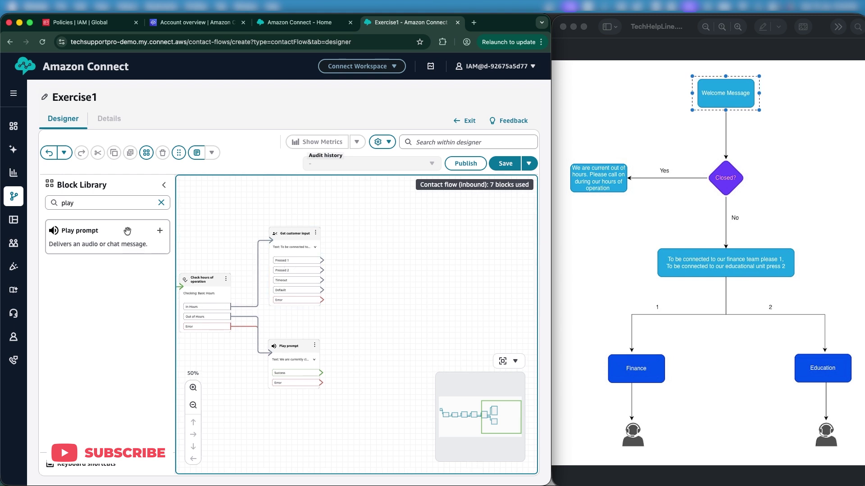
{"action": "double_click", "coordinate": [89, 202]}
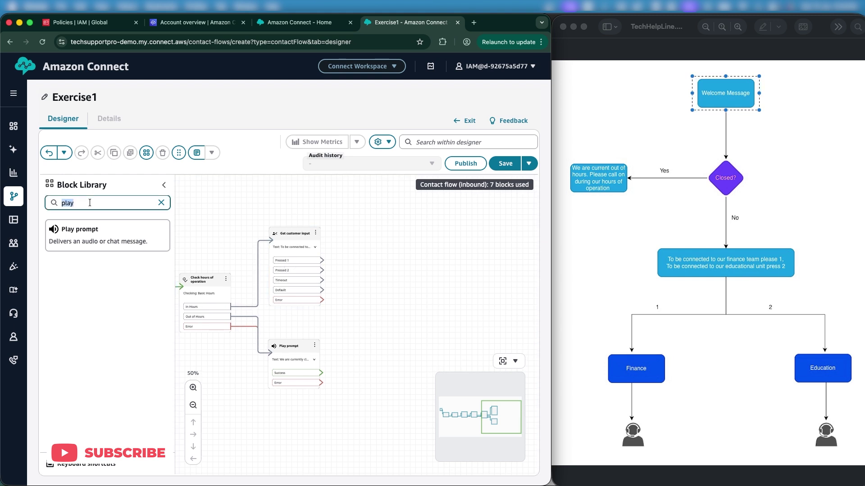
{"action": "type", "text": "set work"}
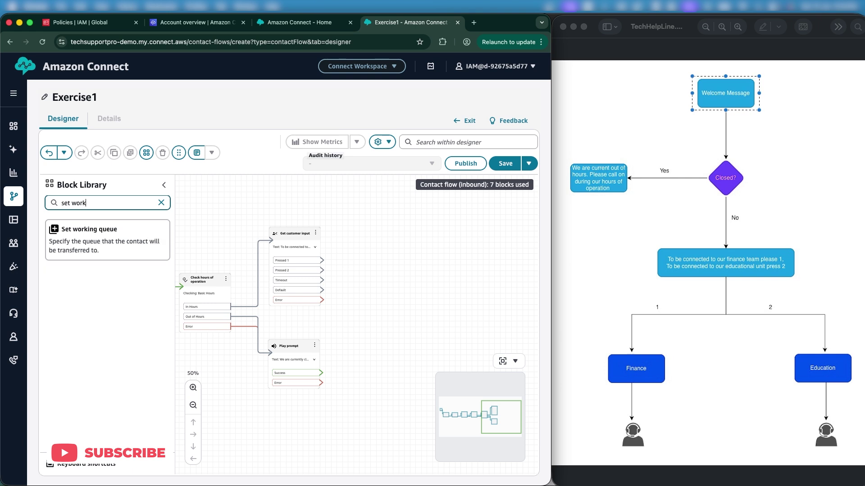
{"action": "left_click_drag", "start_coordinate": [91, 227], "coordinate": [385, 232]}
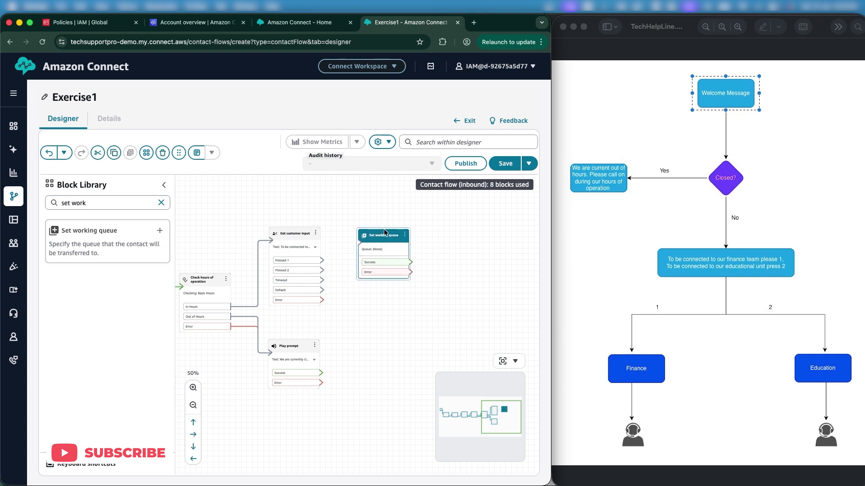
- Connect Pressed 1 to the Set working queue block, and add a second Set working queue block below it connected to Pressed 2
{"action": "left_click_drag", "start_coordinate": [322, 260], "coordinate": [385, 222]}
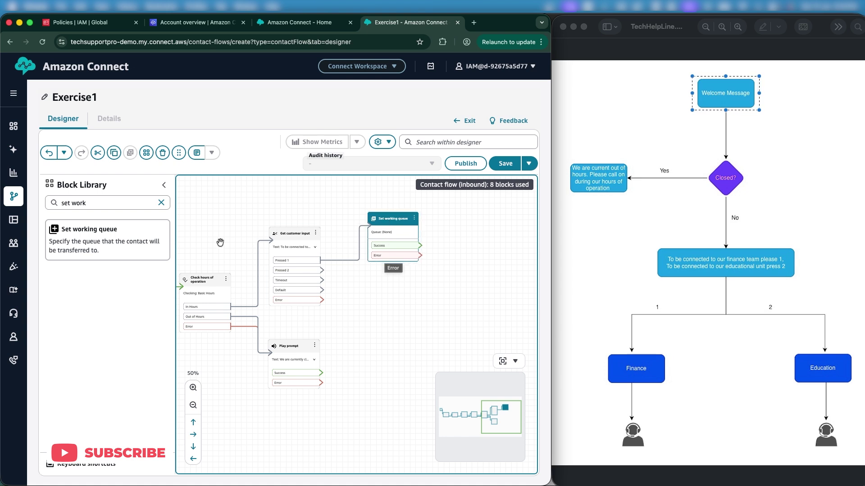
{"action": "left_click_drag", "start_coordinate": [111, 240], "coordinate": [394, 278]}
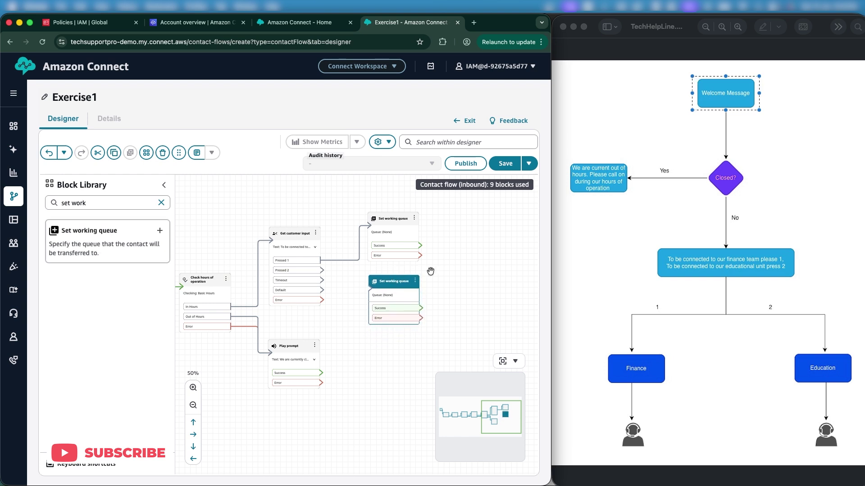
{"action": "left_click_drag", "start_coordinate": [319, 271], "coordinate": [388, 299]}
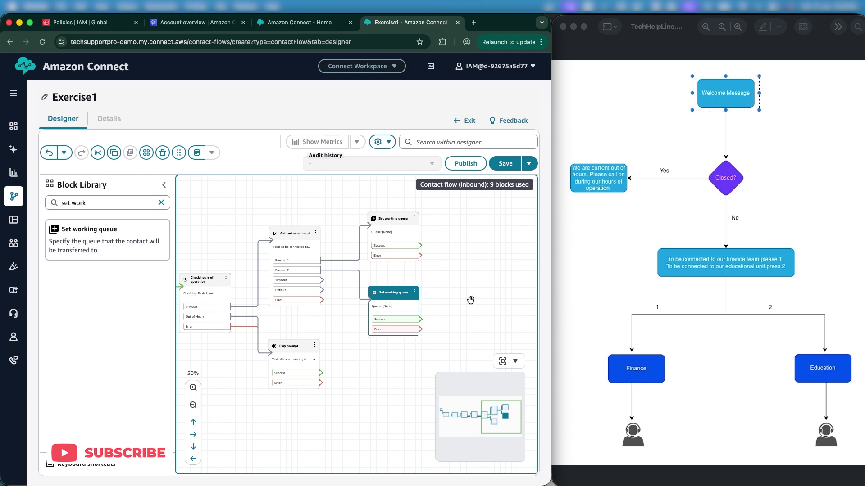
{"action": "left_click_drag", "start_coordinate": [455, 292], "coordinate": [435, 286]}
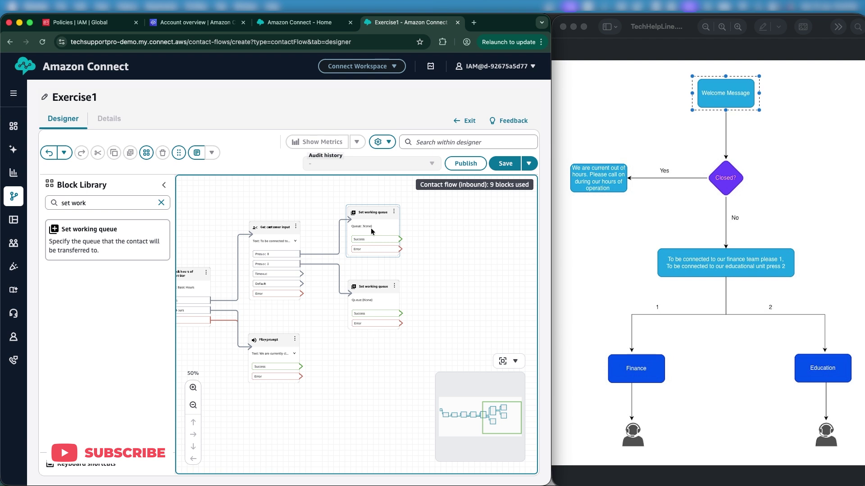
- Set the Pressed 1 working queue block's manual queue to Finance and confirm
{"action": "left_click", "coordinate": [383, 215]}
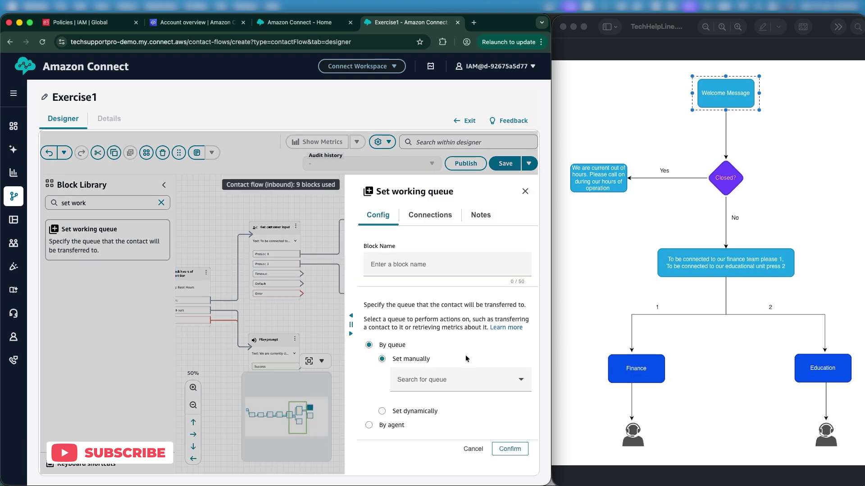
{"action": "left_click", "coordinate": [461, 381]}
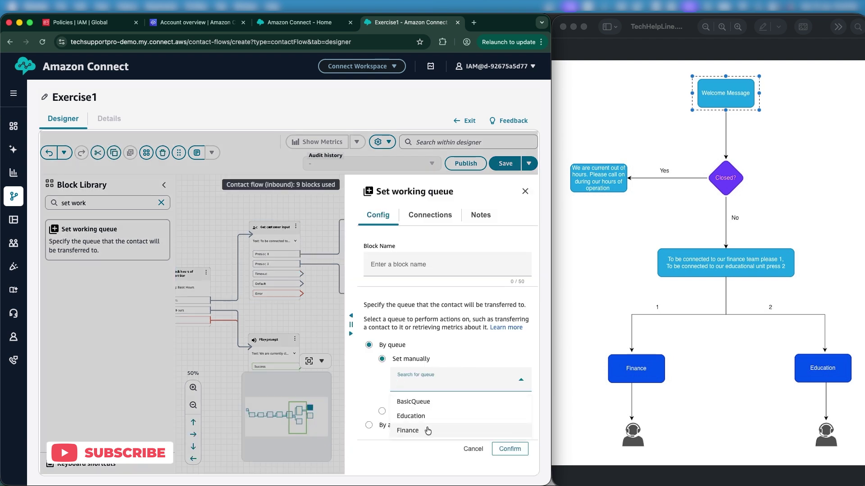
{"action": "left_click", "coordinate": [427, 431]}
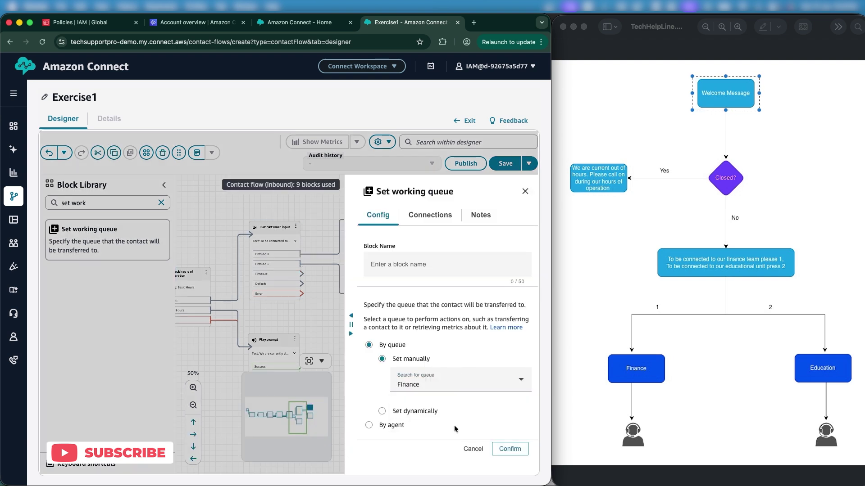
{"action": "left_click", "coordinate": [510, 449]}
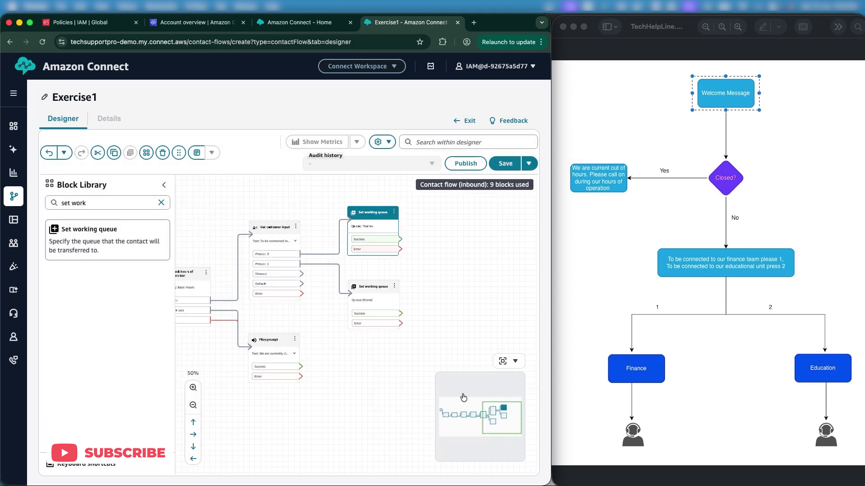
- Set the Pressed 2 working queue block's manual queue to Education and confirm
{"action": "left_click", "coordinate": [372, 286]}
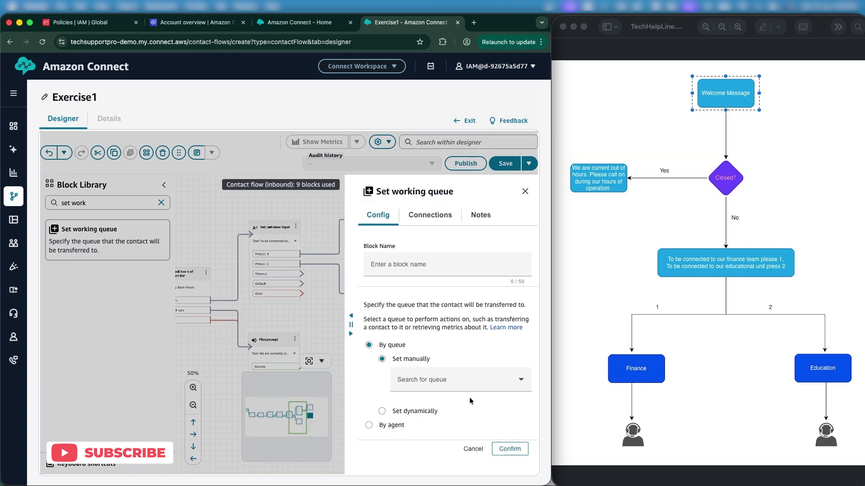
{"action": "left_click", "coordinate": [455, 383]}
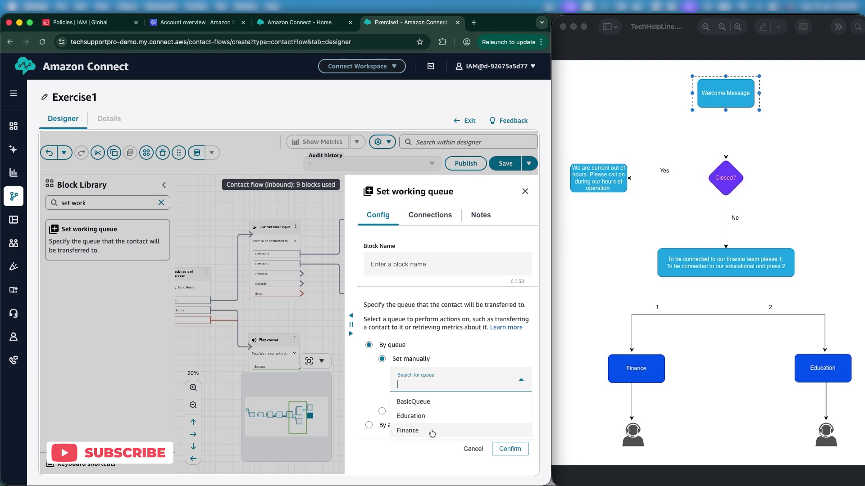
{"action": "left_click", "coordinate": [433, 417]}
{"action": "left_click", "coordinate": [510, 449]}
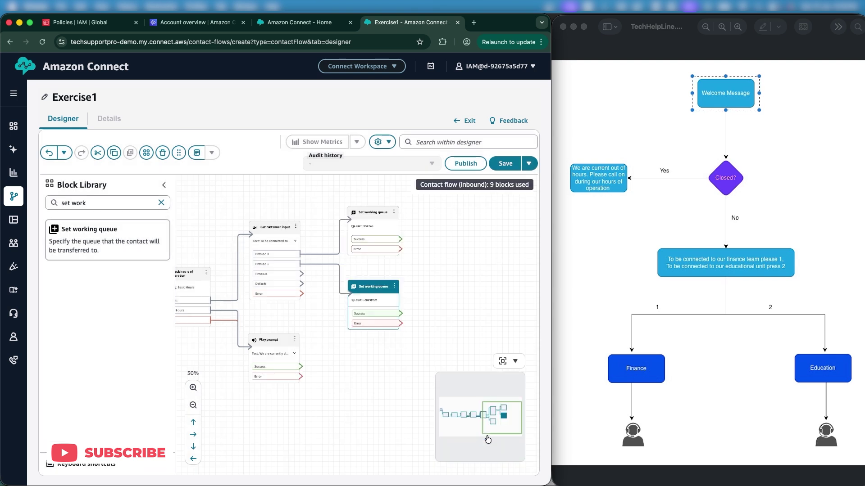
- Find the Transfer to queue block in the block library and add it beside the two Set working queue blocks
{"action": "left_click_drag", "start_coordinate": [415, 360], "coordinate": [390, 347]}
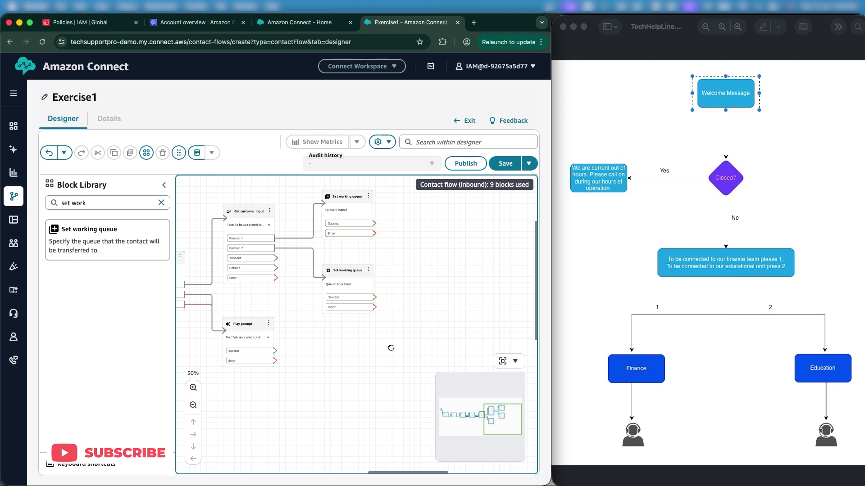
{"action": "left_click", "coordinate": [193, 405]}
{"action": "left_click", "coordinate": [193, 405]}
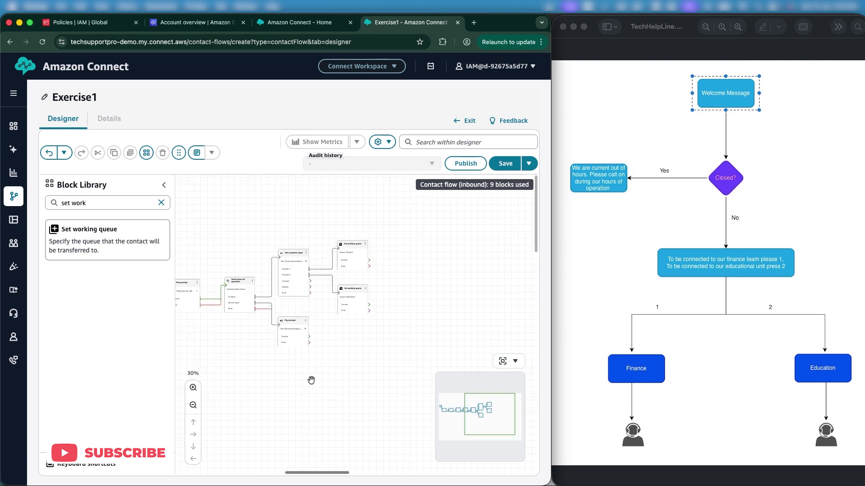
{"action": "left_click", "coordinate": [193, 388]}
{"action": "left_click", "coordinate": [192, 388]}
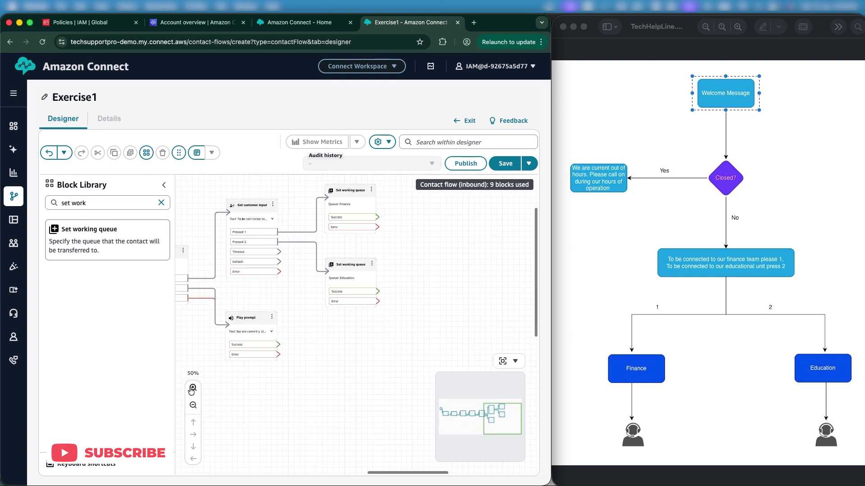
{"action": "left_click", "coordinate": [319, 372]}
{"action": "left_click_drag", "start_coordinate": [320, 372], "coordinate": [313, 383]}
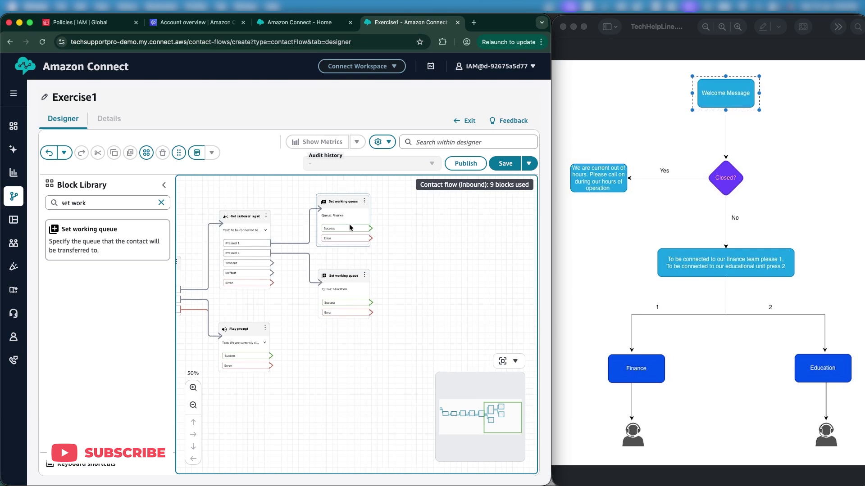
{"action": "triple_click", "coordinate": [77, 204]}
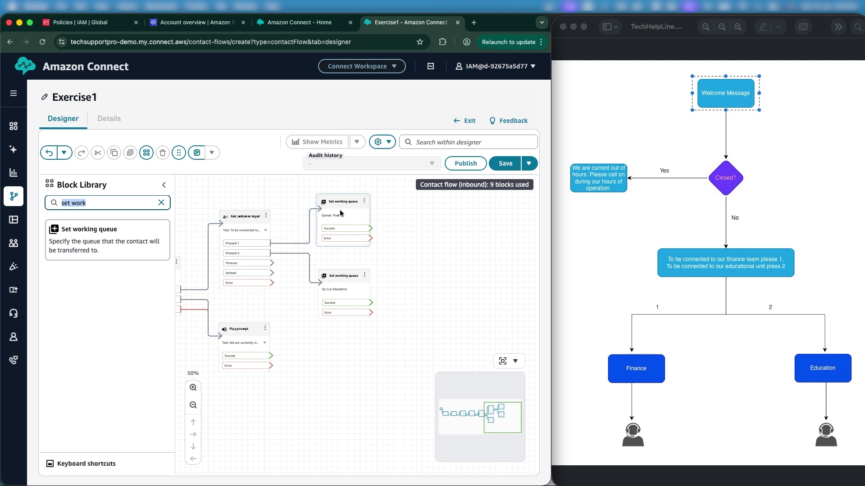
{"action": "type", "text": "tr"}
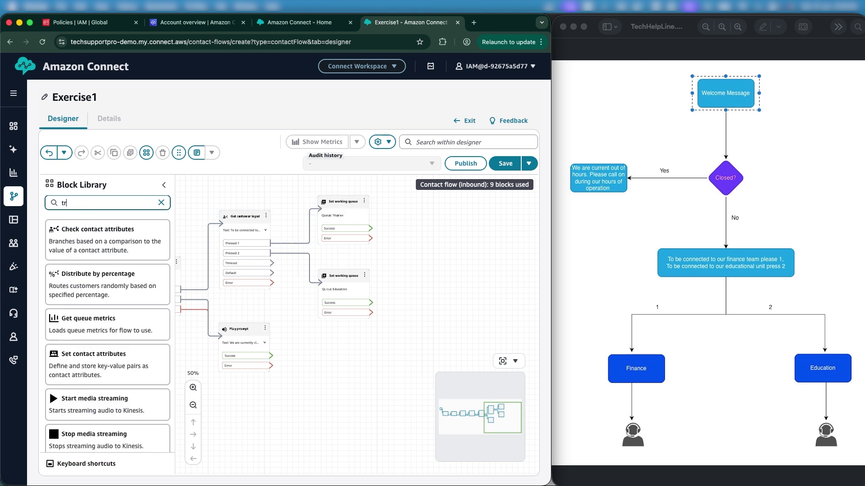
{"action": "type", "text": "ans"}
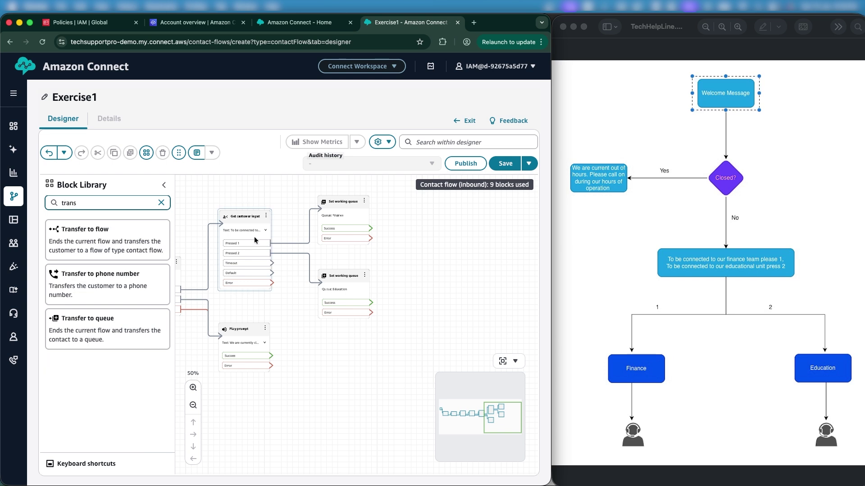
{"action": "left_click_drag", "start_coordinate": [148, 348], "coordinate": [444, 232]}
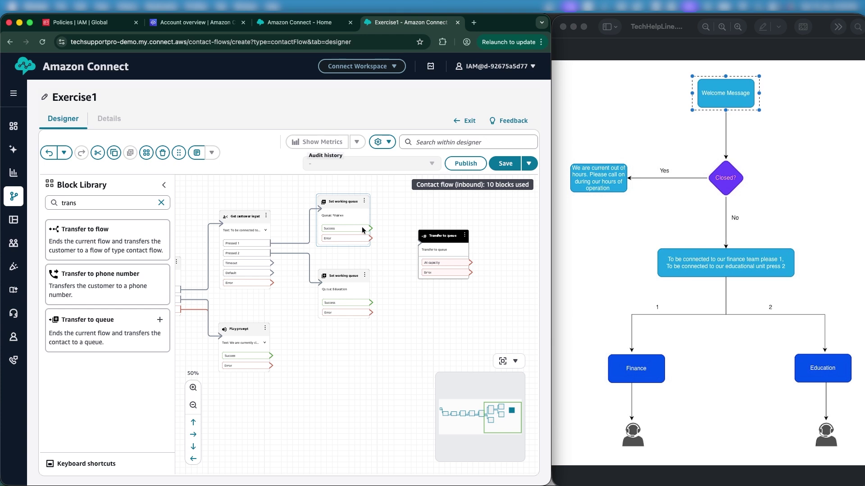
- Connect the Success and Error outputs of both Set working queue blocks to the Transfer to queue block
{"action": "mouse_move", "coordinate": [369, 228]}
{"action": "left_mouse_down"}
{"action": "mouse_move", "coordinate": [451, 247]}
{"action": "mouse_move", "coordinate": [392, 240]}
{"action": "mouse_move", "coordinate": [435, 253]}
{"action": "left_mouse_up"}
{"action": "left_click_drag", "start_coordinate": [368, 303], "coordinate": [426, 247]}
{"action": "left_click_drag", "start_coordinate": [369, 313], "coordinate": [435, 258]}
- Find the Disconnect block in the block library and add it beyond the Transfer to queue block
{"action": "left_click_drag", "start_coordinate": [364, 363], "coordinate": [363, 312]}
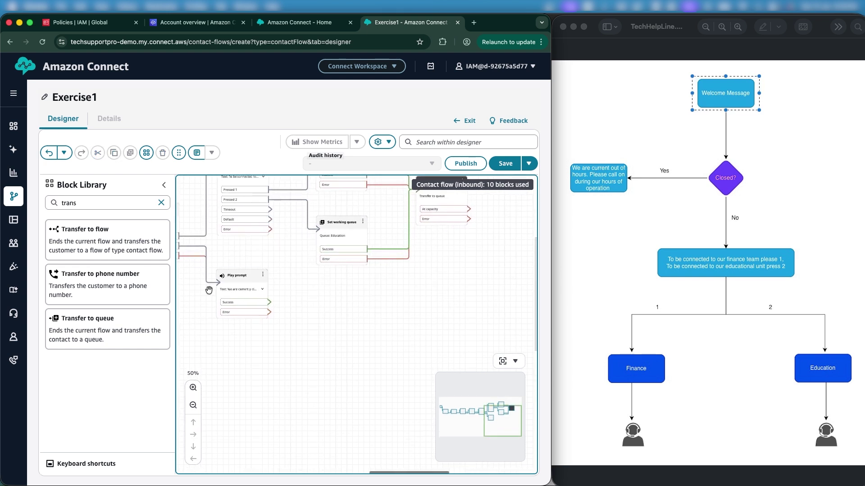
{"action": "left_click", "coordinate": [193, 405]}
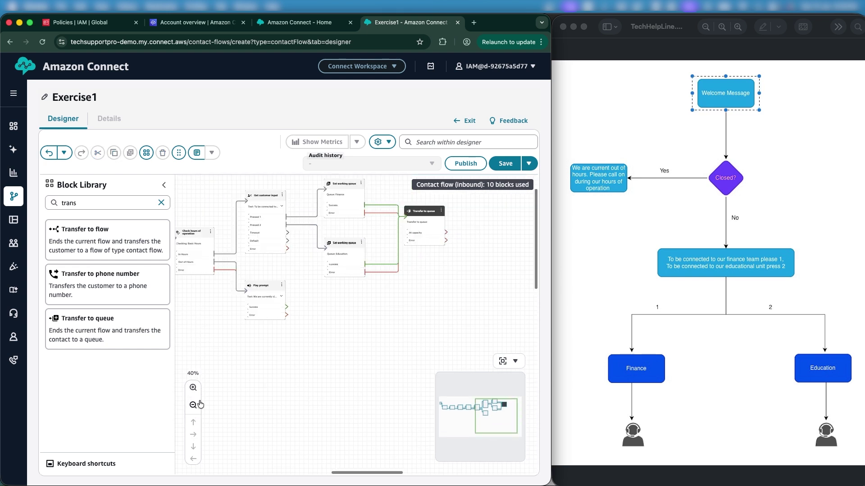
{"action": "double_click", "coordinate": [88, 207]}
{"action": "type", "text": "disc"}
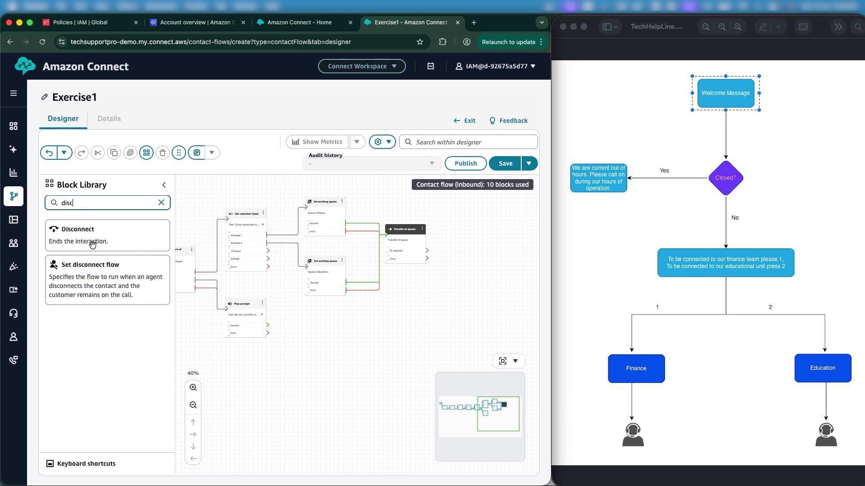
{"action": "left_click_drag", "start_coordinate": [165, 258], "coordinate": [478, 264]}
- Connect Transfer to queue's At capacity and Error outputs and the closed-message Play prompt's Success and Error outputs to the Disconnect block
{"action": "left_click_drag", "start_coordinate": [426, 259], "coordinate": [486, 296]}
{"action": "mouse_move", "coordinate": [263, 325]}
{"action": "left_mouse_down"}
{"action": "mouse_move", "coordinate": [315, 323]}
{"action": "mouse_move", "coordinate": [273, 355]}
{"action": "mouse_move", "coordinate": [249, 355]}
{"action": "mouse_move", "coordinate": [377, 352]}
{"action": "mouse_move", "coordinate": [465, 299]}
{"action": "mouse_move", "coordinate": [489, 295]}
{"action": "left_mouse_up"}
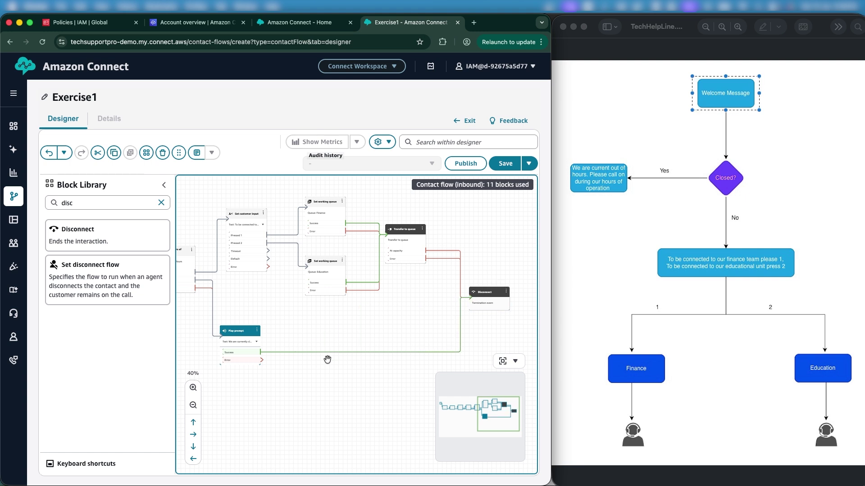
{"action": "left_click_drag", "start_coordinate": [260, 362], "coordinate": [478, 300]}
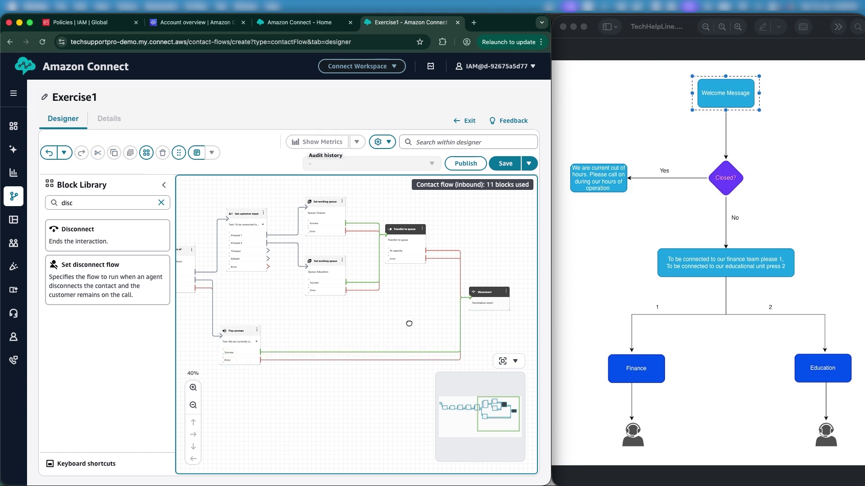
- Move the closed-message Play prompt block further down on the canvas and deselect it
{"action": "mouse_move", "coordinate": [410, 324]}
{"action": "left_mouse_down"}
{"action": "mouse_move", "coordinate": [441, 318]}
{"action": "mouse_move", "coordinate": [419, 316]}
{"action": "left_mouse_up"}
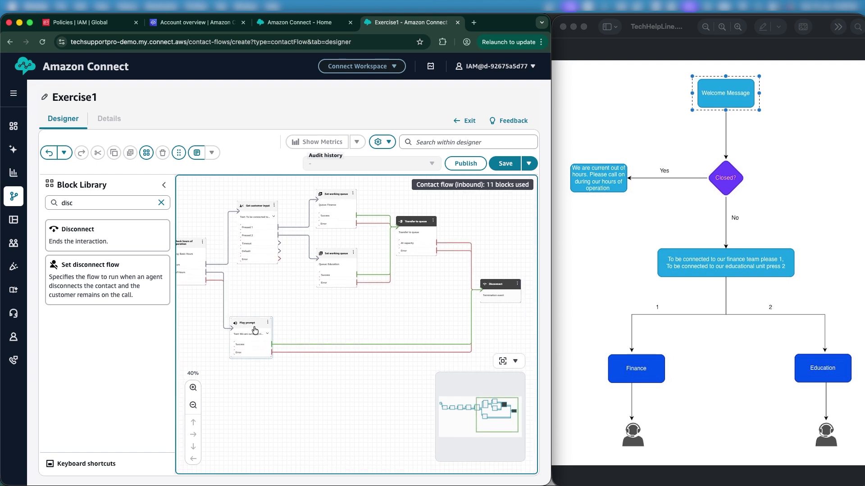
{"action": "left_click_drag", "start_coordinate": [254, 322], "coordinate": [251, 341]}
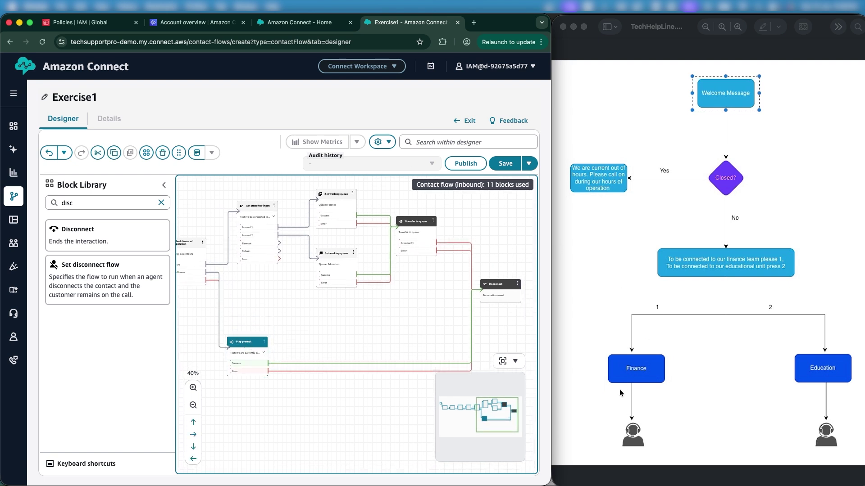
{"action": "left_click", "coordinate": [428, 305]}
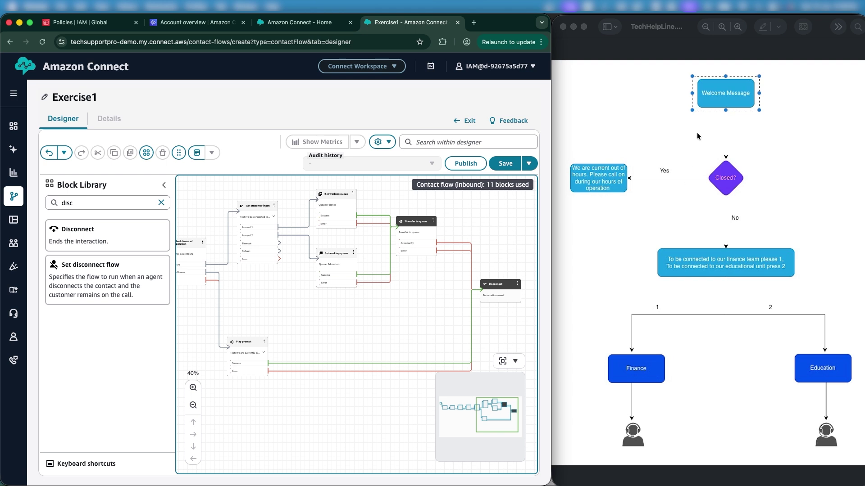
- Move the Transfer to queue block slightly lower, and save the Exercise1 flow, confirming the save
{"action": "left_click_drag", "start_coordinate": [290, 294], "coordinate": [413, 305]}
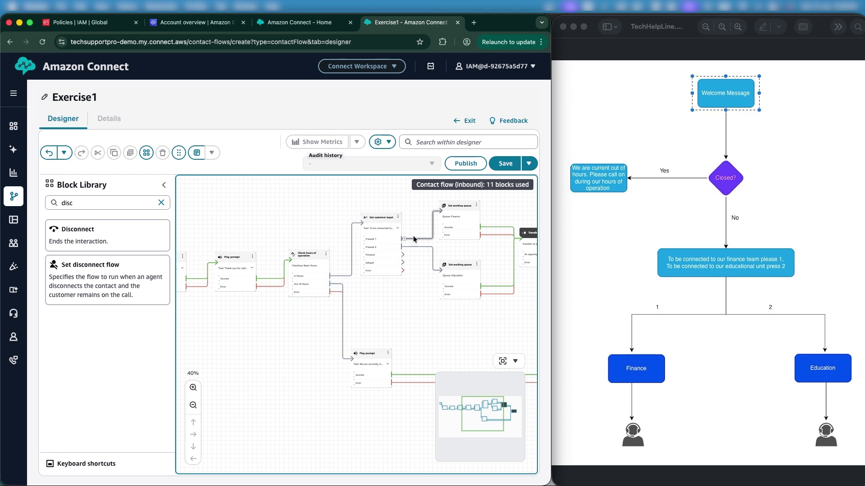
{"action": "left_click_drag", "start_coordinate": [414, 234], "coordinate": [373, 240]}
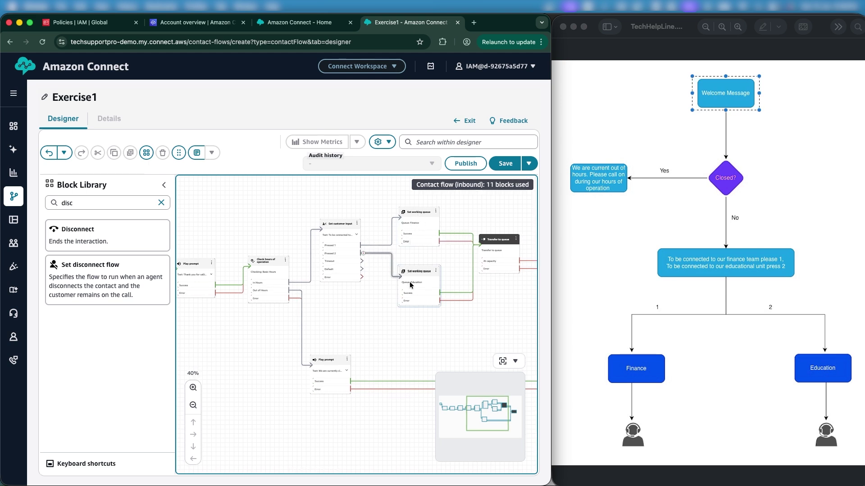
{"action": "left_click_drag", "start_coordinate": [493, 233], "coordinate": [456, 246]}
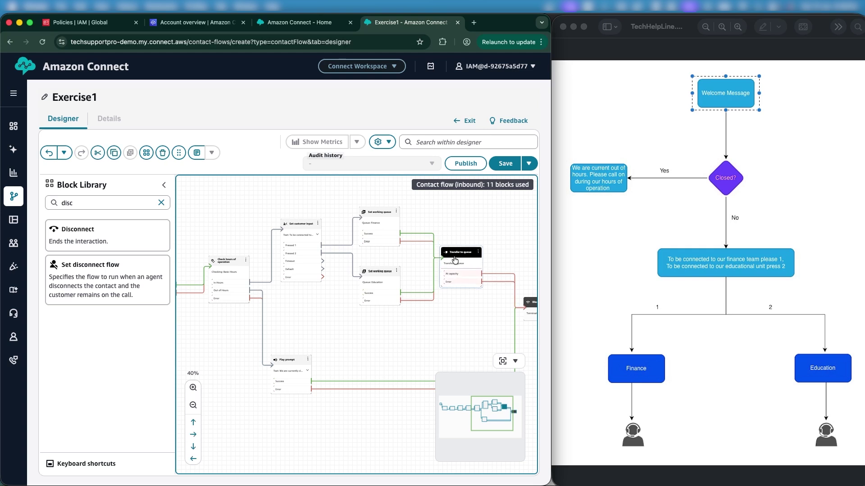
{"action": "left_click_drag", "start_coordinate": [463, 213], "coordinate": [392, 217]}
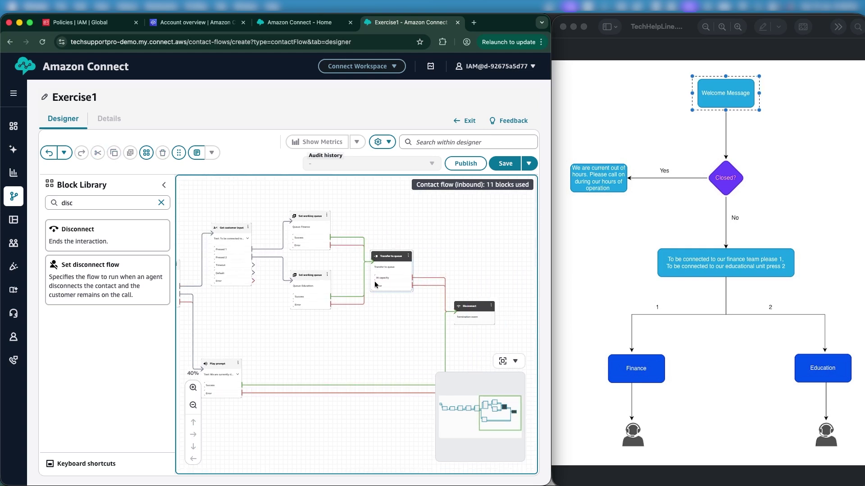
{"action": "left_click_drag", "start_coordinate": [466, 272], "coordinate": [451, 242]}
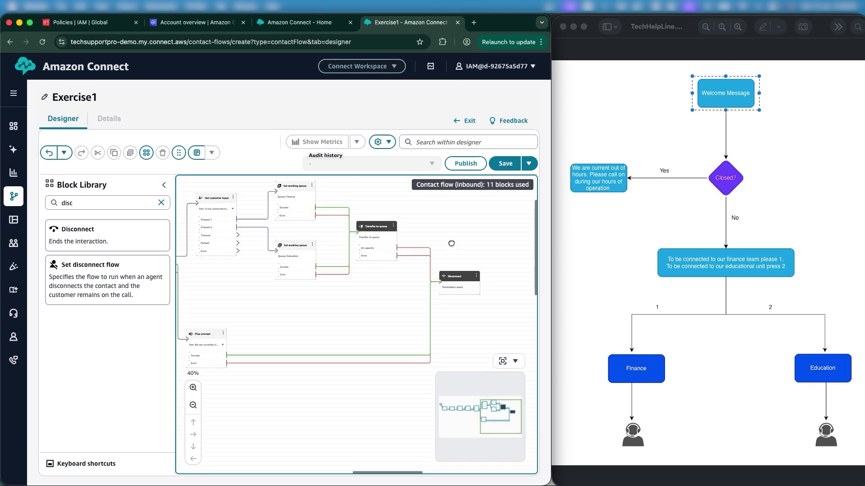
{"action": "left_click", "coordinate": [505, 164]}
{"action": "left_click", "coordinate": [386, 295]}
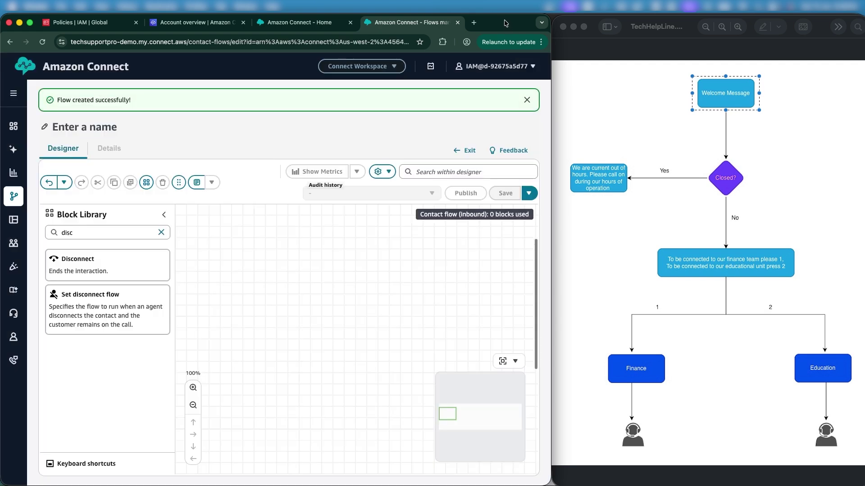
- Enlarge the browser window, find the Loop block in the block library and add it below the Get customer input block
{"action": "double_click", "coordinate": [505, 24]}
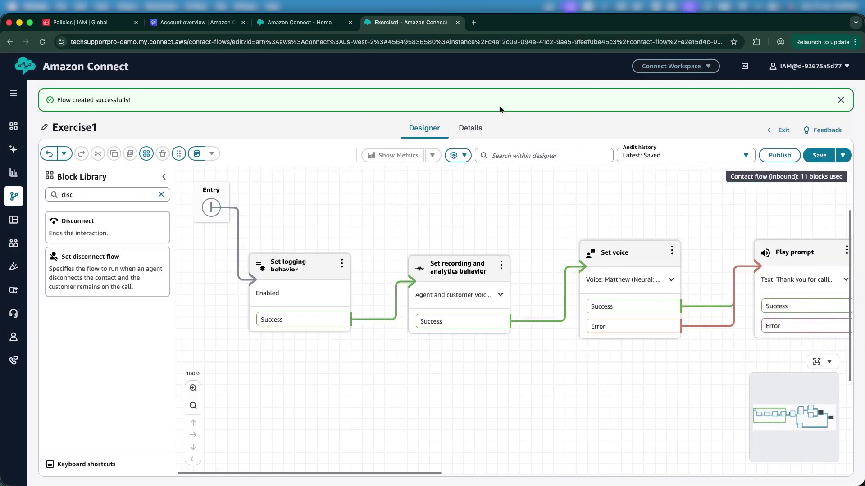
{"action": "scroll", "coordinate": [435, 374], "scroll_direction": "right", "scroll_amount": 15}
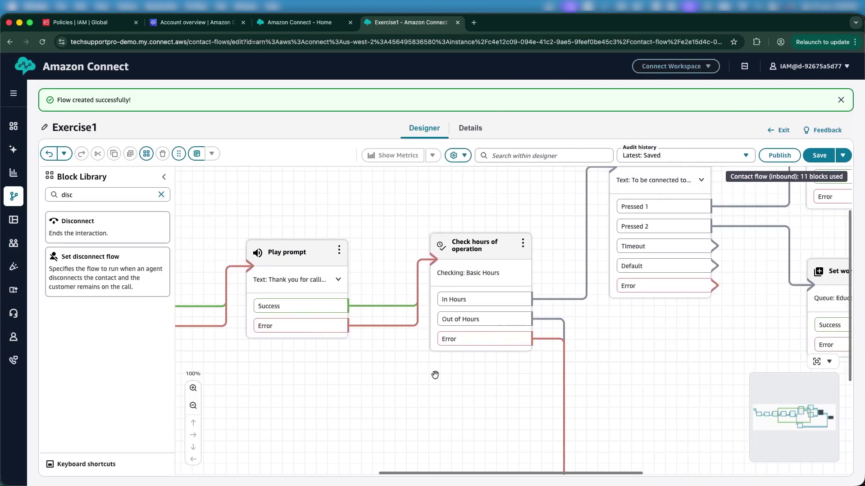
{"action": "left_click_drag", "start_coordinate": [499, 355], "coordinate": [471, 347]}
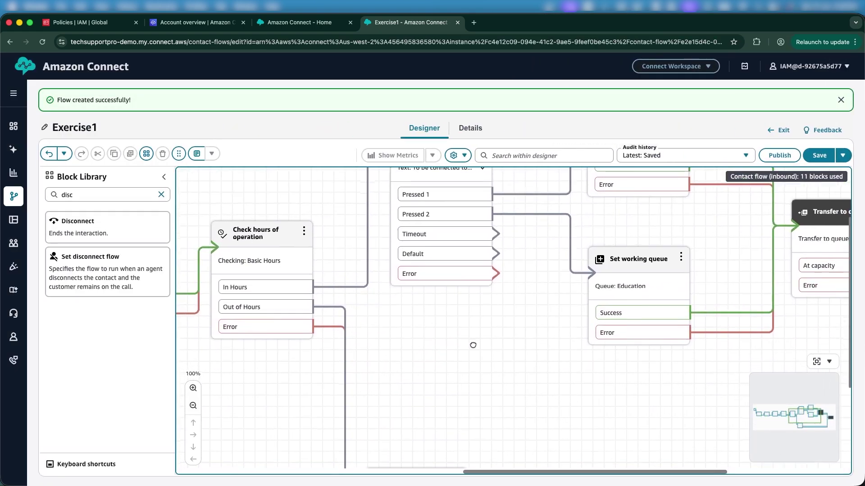
{"action": "double_click", "coordinate": [63, 195]}
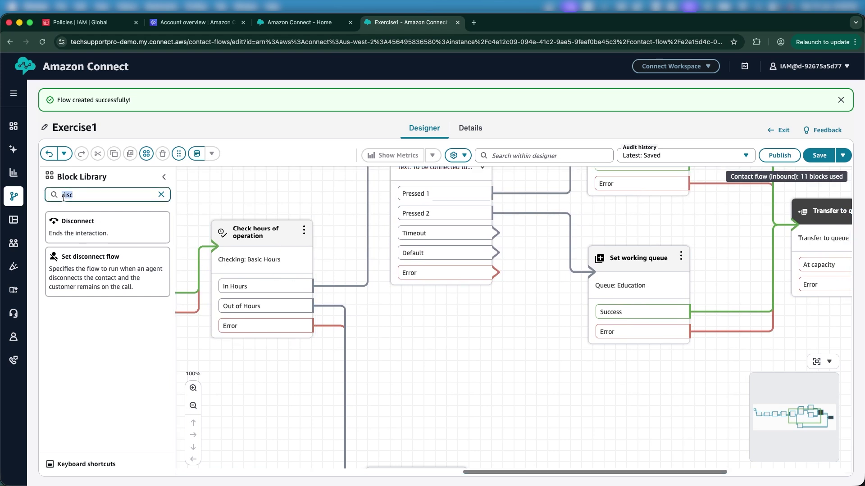
{"action": "type", "text": "loop"}
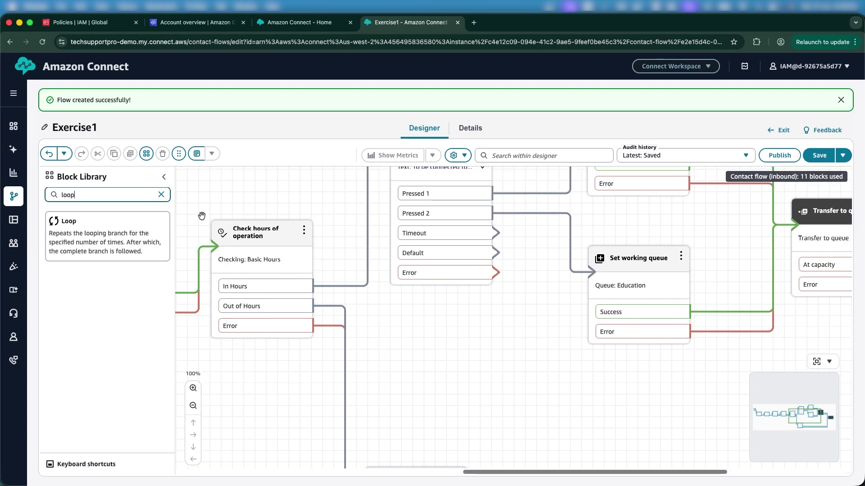
{"action": "left_click", "coordinate": [438, 224]}
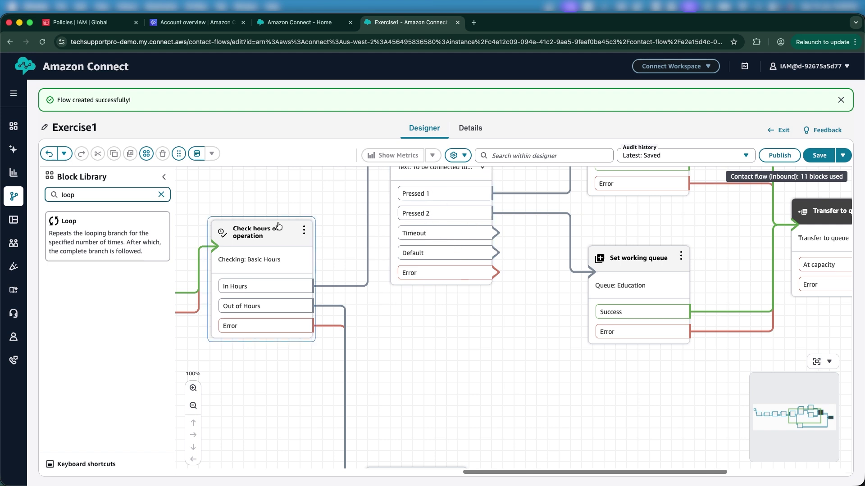
{"action": "left_click_drag", "start_coordinate": [72, 223], "coordinate": [448, 314]}
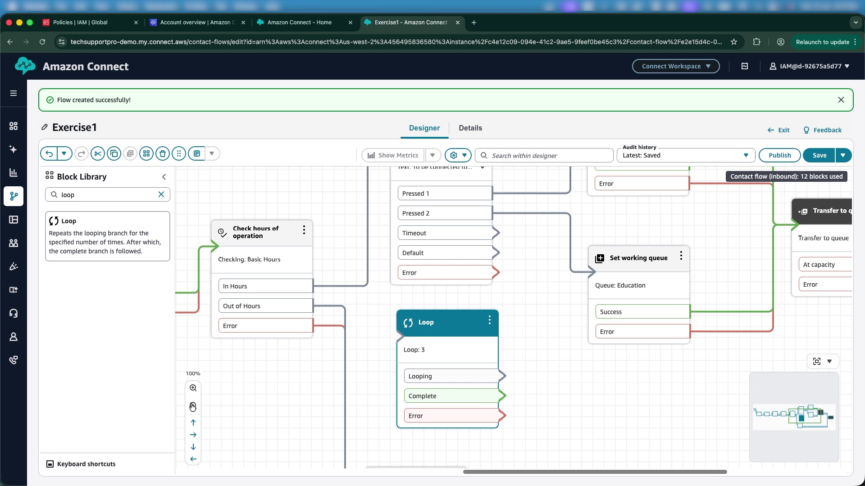
- Connect the Get customer input block's Timeout, Default and Error outputs to the Loop block
{"action": "left_click", "coordinate": [194, 405]}
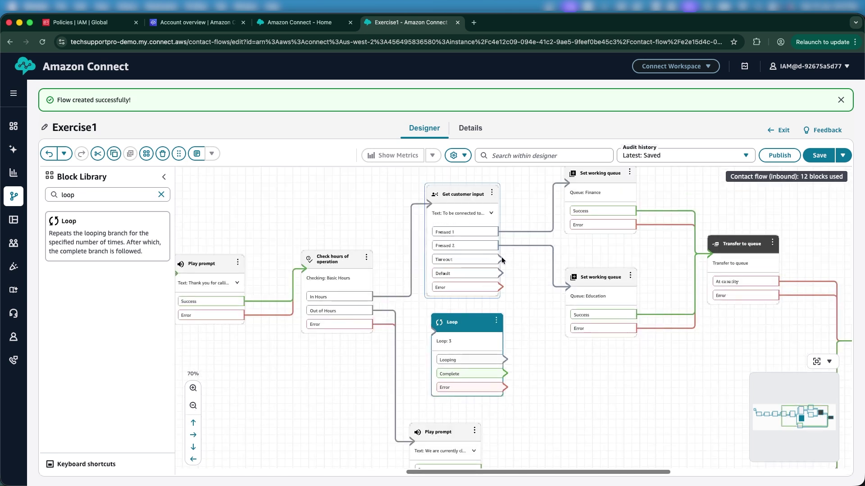
{"action": "left_click_drag", "start_coordinate": [501, 260], "coordinate": [453, 332]}
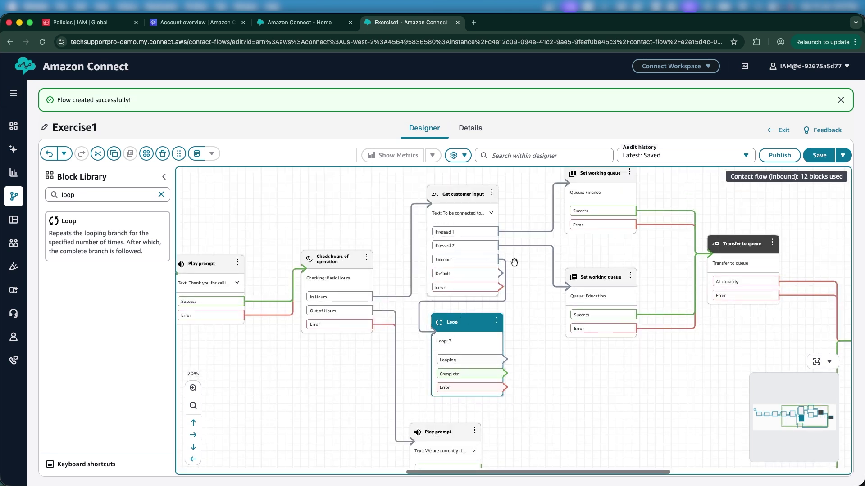
{"action": "left_click_drag", "start_coordinate": [500, 274], "coordinate": [449, 324]}
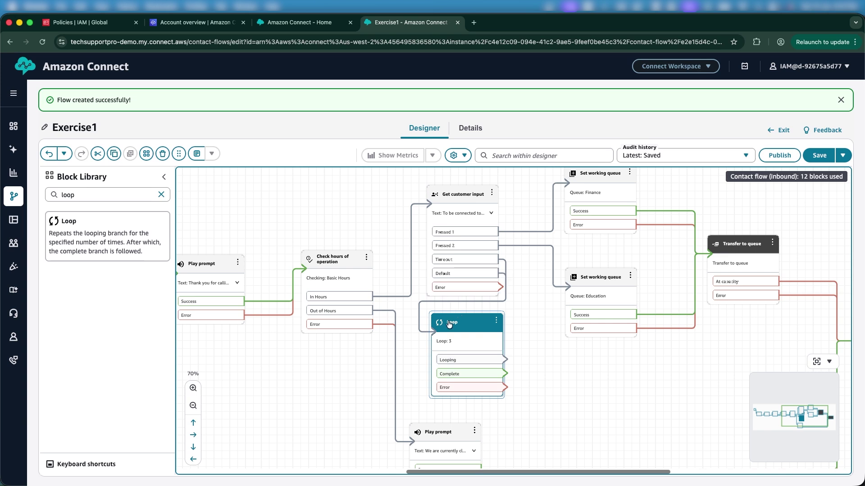
{"action": "left_click_drag", "start_coordinate": [500, 287], "coordinate": [441, 325]}
- Set the Loop block's number of loops manually to 2 and confirm its configuration
{"action": "left_click", "coordinate": [476, 320]}
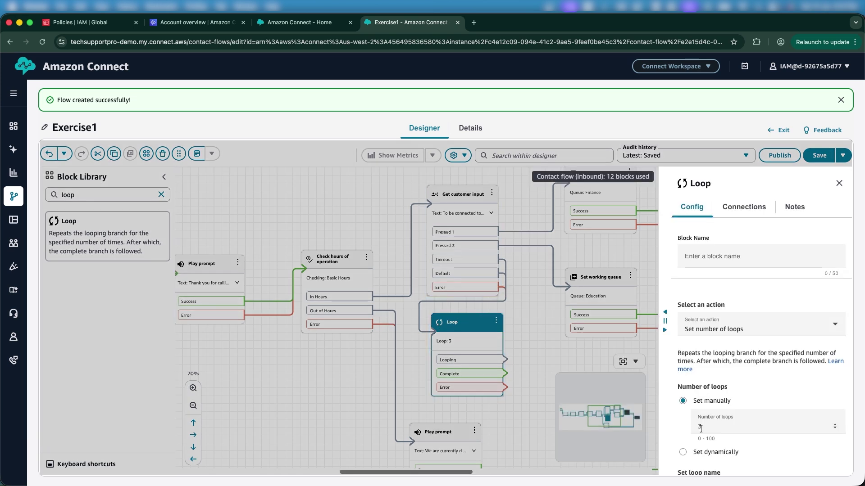
{"action": "left_click", "coordinate": [704, 429]}
{"action": "type", "text": "2"}
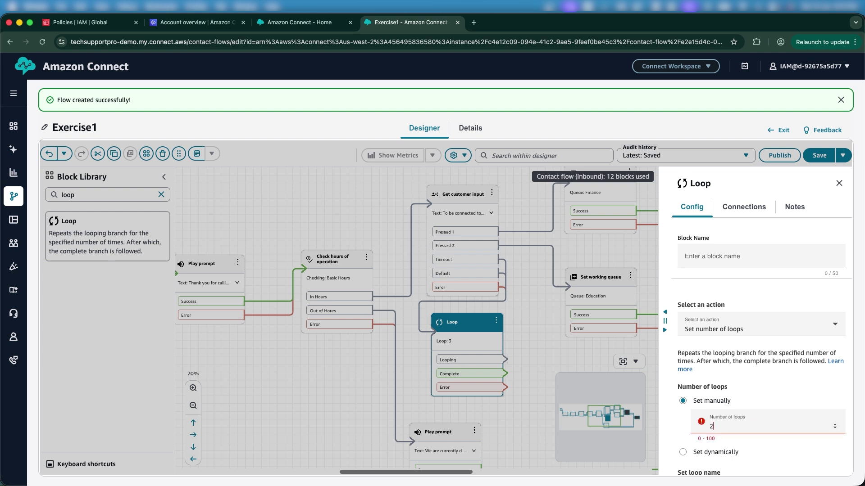
{"action": "scroll", "coordinate": [816, 452], "scroll_direction": "down", "scroll_amount": 3}
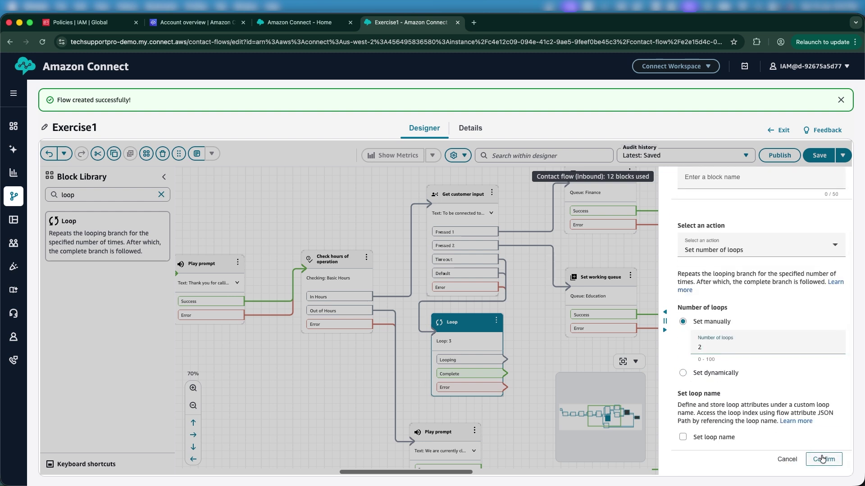
{"action": "left_click", "coordinate": [823, 459]}
- Connect the Loop block's Looping output back to Get customer input, and its Complete and Error outputs to the Education Set working queue block
{"action": "left_click_drag", "start_coordinate": [504, 361], "coordinate": [439, 205]}
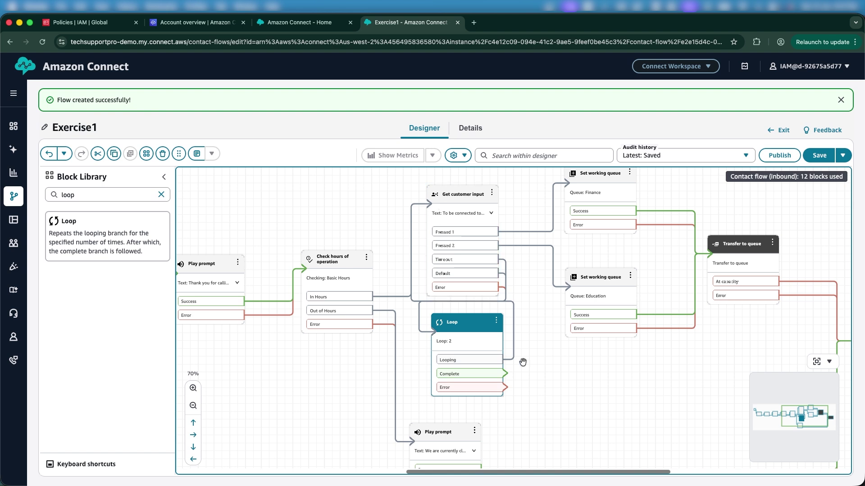
{"action": "scroll", "coordinate": [563, 365], "scroll_direction": "up", "scroll_amount": 2}
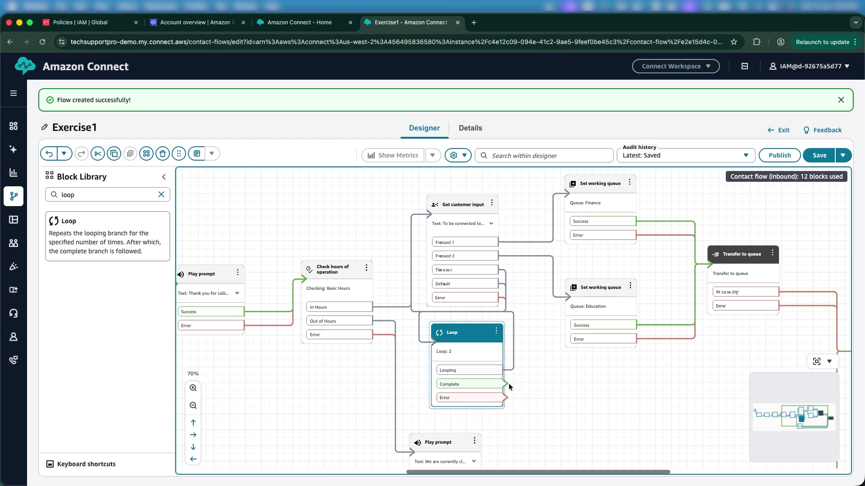
{"action": "left_click_drag", "start_coordinate": [508, 384], "coordinate": [571, 308]}
{"action": "left_click_drag", "start_coordinate": [509, 398], "coordinate": [576, 307]}
- Save the Exercise1 flow and publish it, confirming both operations
{"action": "scroll", "coordinate": [583, 411], "scroll_direction": "down", "scroll_amount": 3}
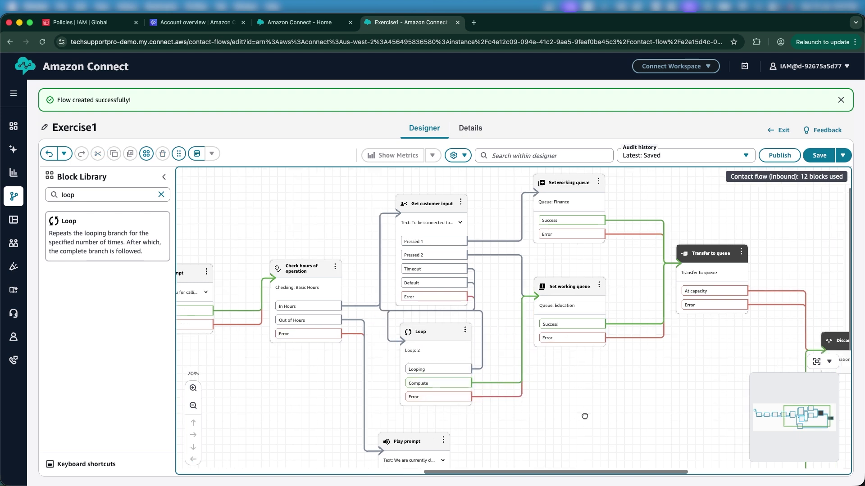
{"action": "left_click", "coordinate": [819, 155]}
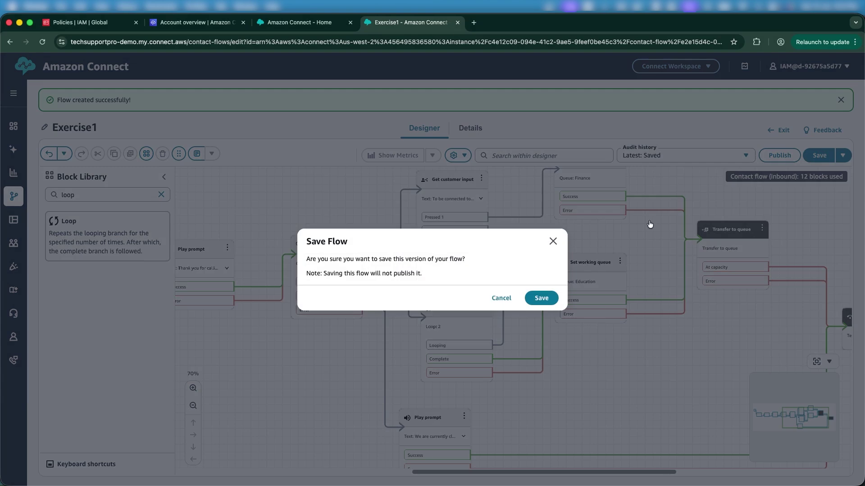
{"action": "left_click", "coordinate": [550, 297]}
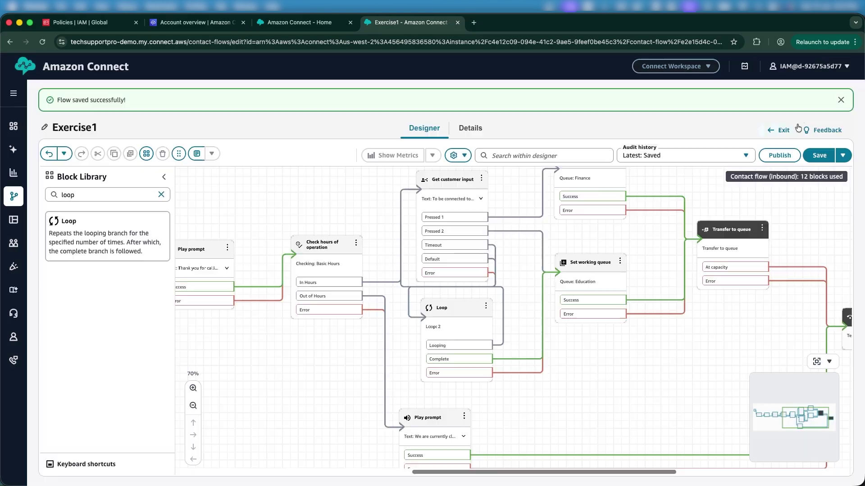
{"action": "left_click", "coordinate": [773, 157]}
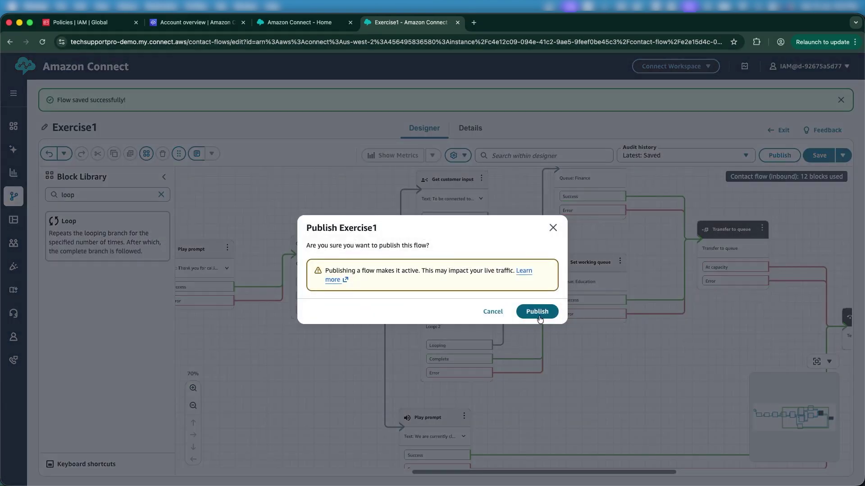
{"action": "left_click", "coordinate": [537, 311]}
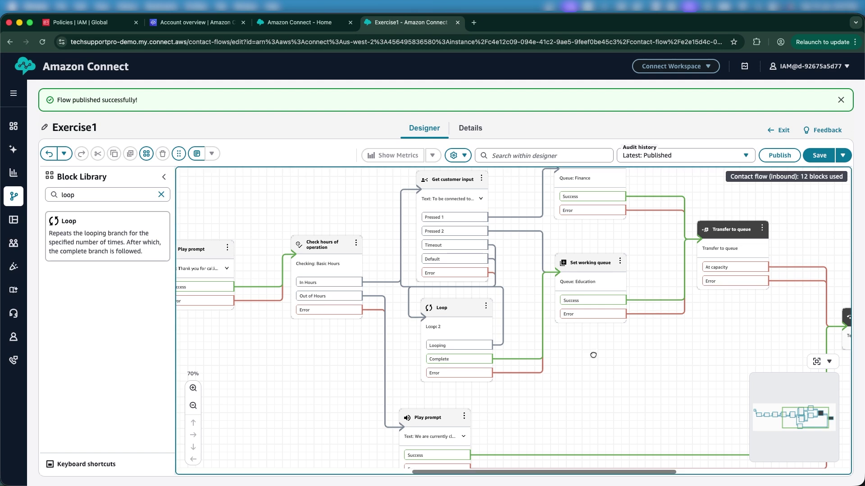
{"action": "left_click", "coordinate": [193, 405]}
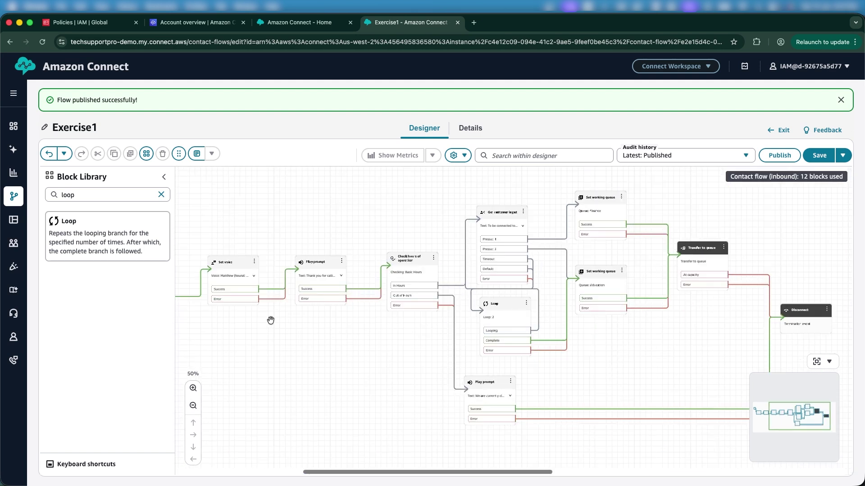
{"action": "scroll", "coordinate": [367, 342], "scroll_direction": "left", "scroll_amount": 3}
{"action": "scroll", "coordinate": [367, 342], "scroll_direction": "down", "scroll_amount": 1}
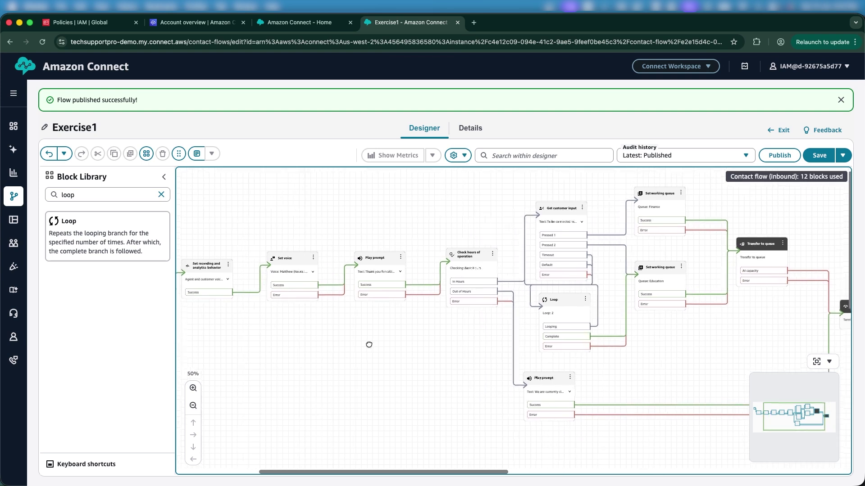
{"action": "scroll", "coordinate": [299, 313], "scroll_direction": "left", "scroll_amount": 2}
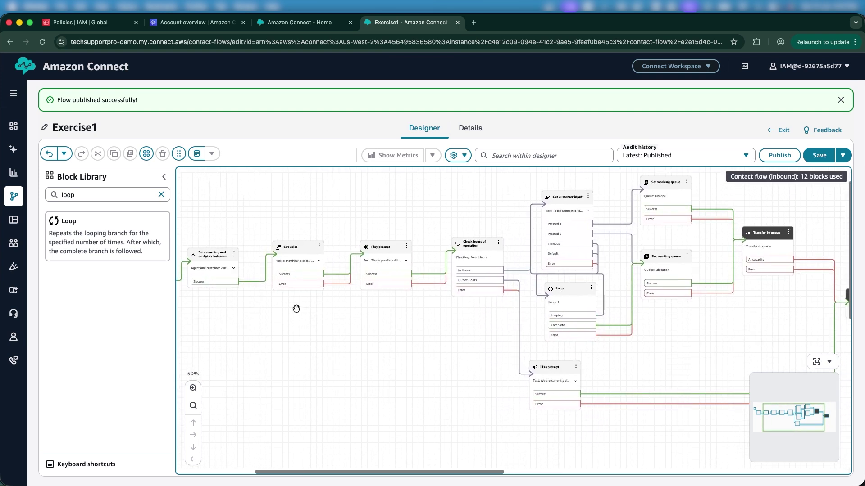
- Open the Hours of operation page in a new browser tab and open the Basic Hours entry for editing
{"action": "mouse_move", "coordinate": [12, 201]}
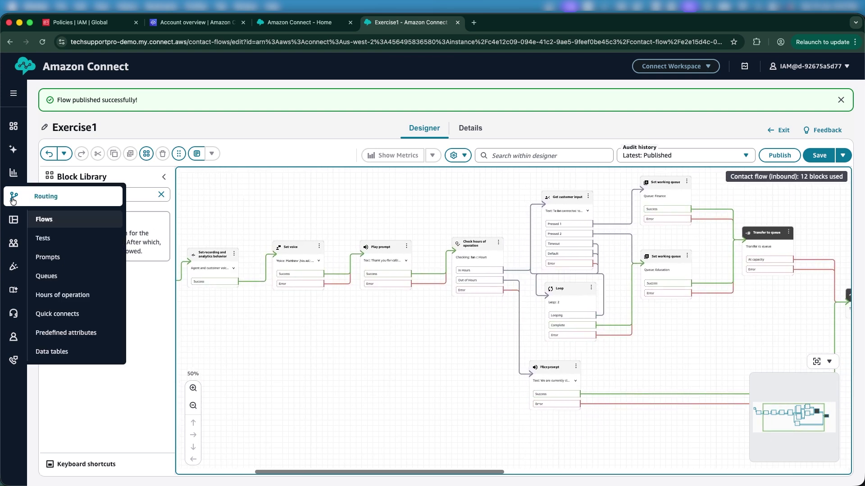
{"action": "right_click", "coordinate": [80, 288]}
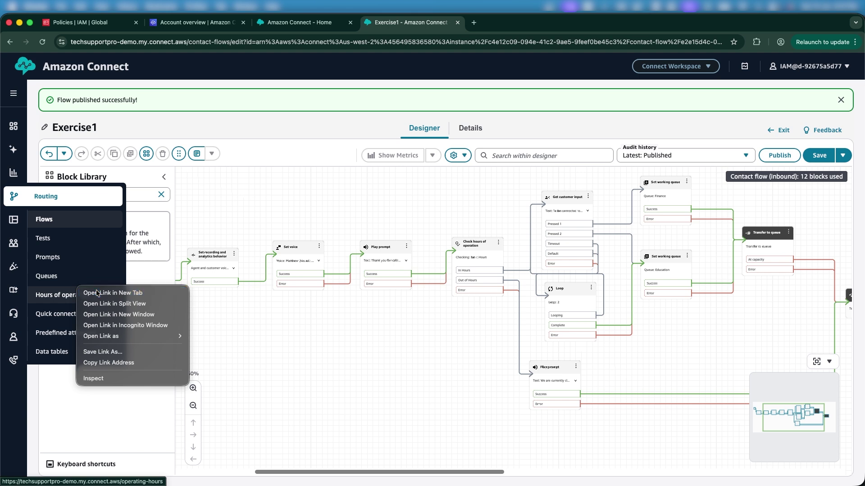
{"action": "left_click", "coordinate": [97, 293]}
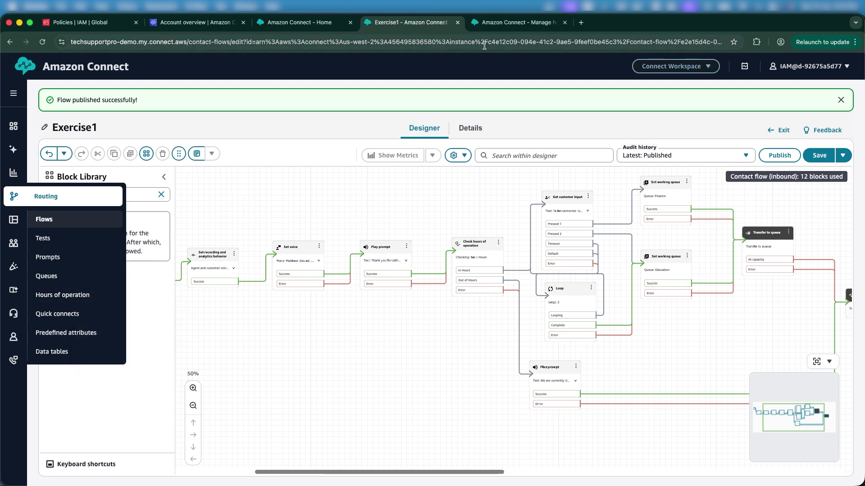
{"action": "left_click", "coordinate": [493, 22]}
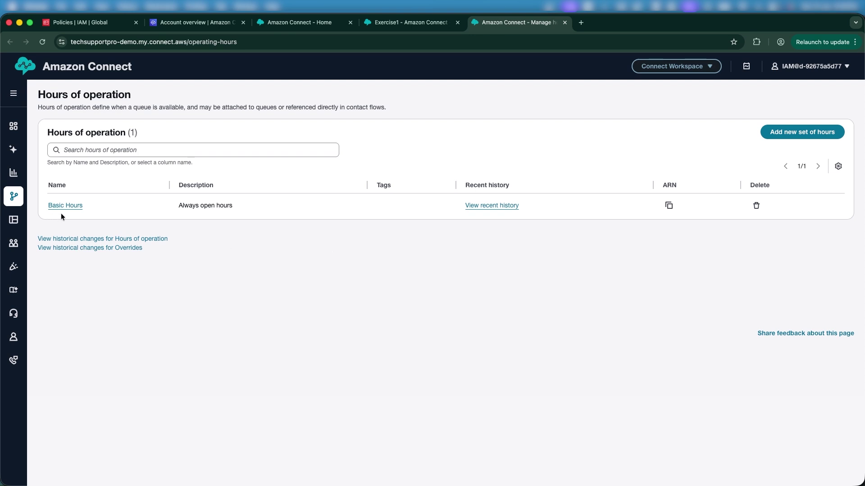
{"action": "left_click", "coordinate": [55, 209]}
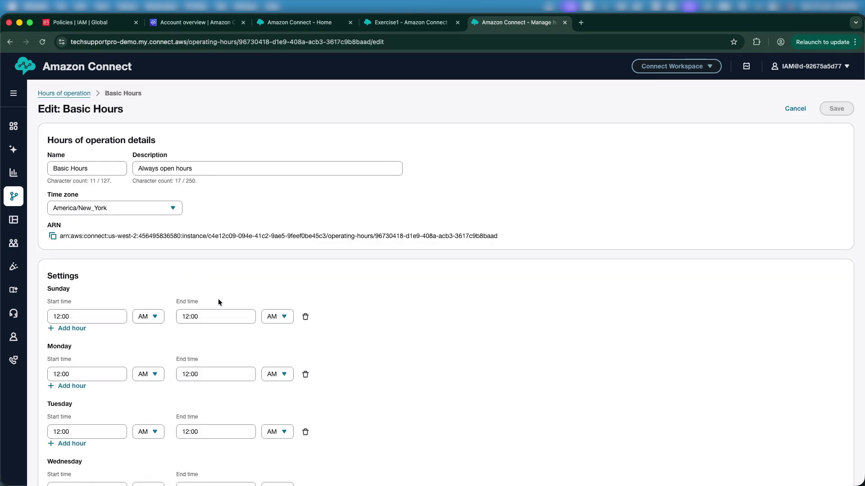
- Remove the Saturday time range from Basic Hours and save the hours of operation
{"action": "scroll", "coordinate": [218, 302], "scroll_direction": "down", "scroll_amount": 5}
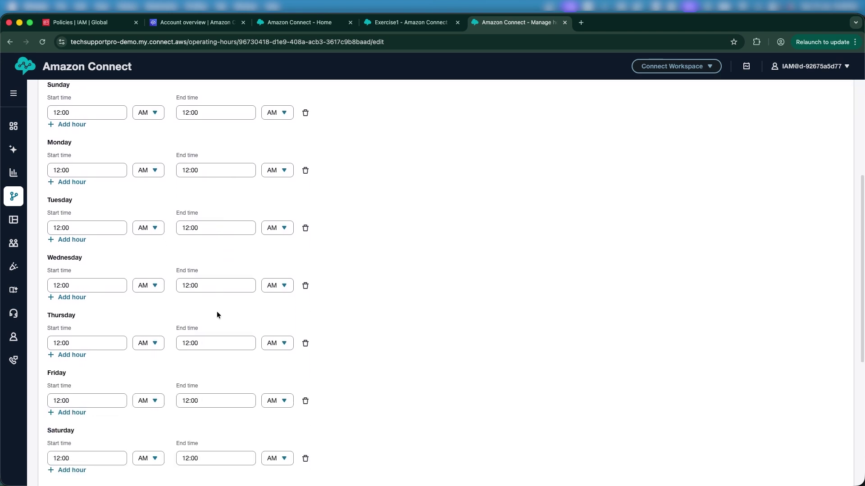
{"action": "scroll", "coordinate": [213, 342], "scroll_direction": "down", "scroll_amount": 3}
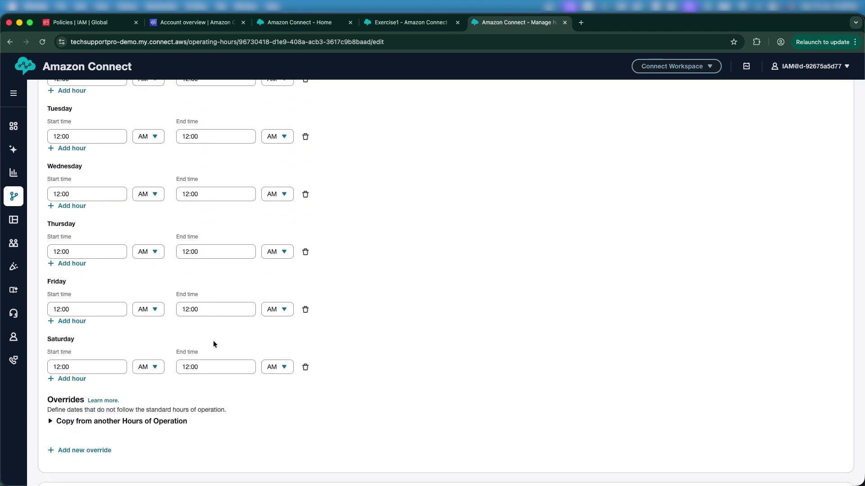
{"action": "left_click", "coordinate": [186, 368]}
{"action": "key", "text": "shift+Left"}
{"action": "left_click", "coordinate": [304, 367]}
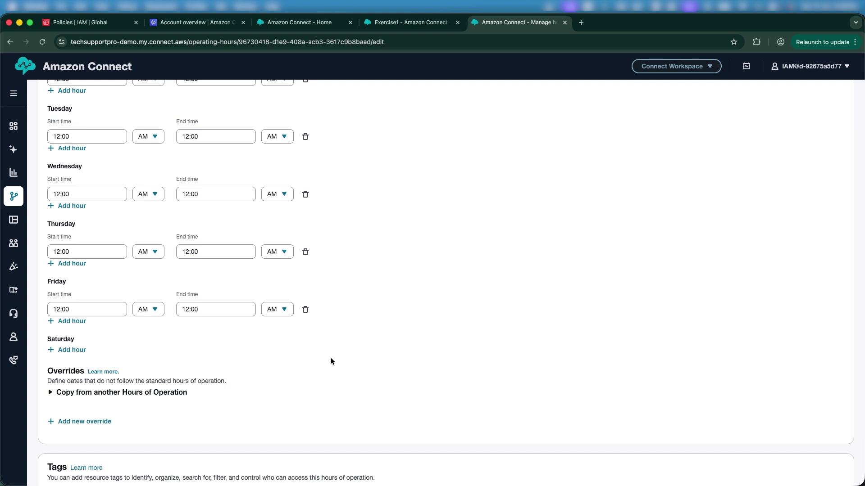
{"action": "scroll", "coordinate": [346, 365], "scroll_direction": "up", "scroll_amount": 10}
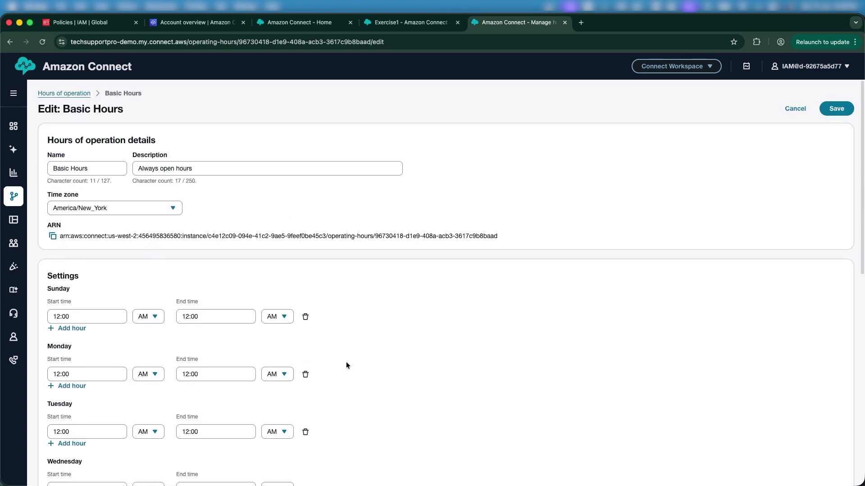
{"action": "left_click", "coordinate": [837, 112]}
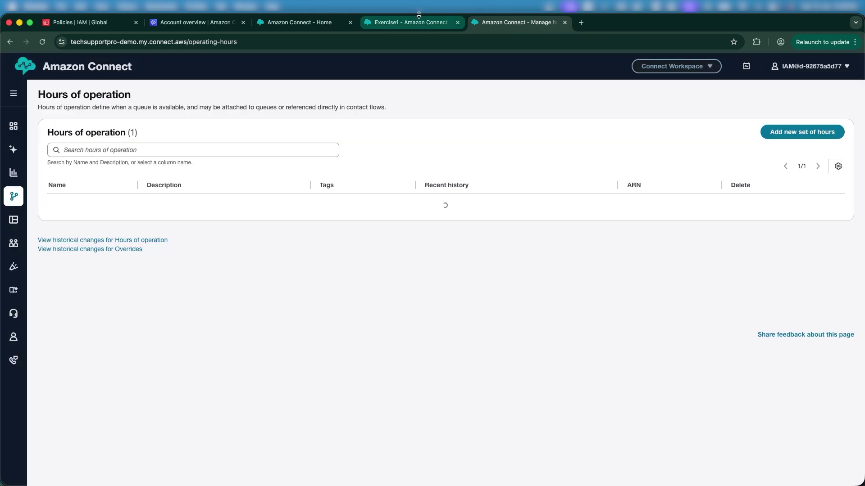
- Return to the Exercise1 flow designer and view the blocks that follow the hours check
{"action": "left_click", "coordinate": [413, 24]}
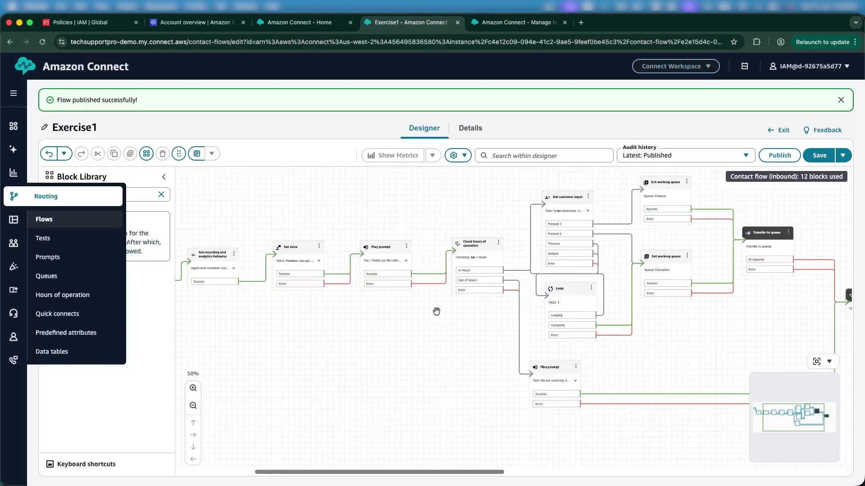
{"action": "scroll", "coordinate": [541, 338], "scroll_direction": "right", "scroll_amount": 5}
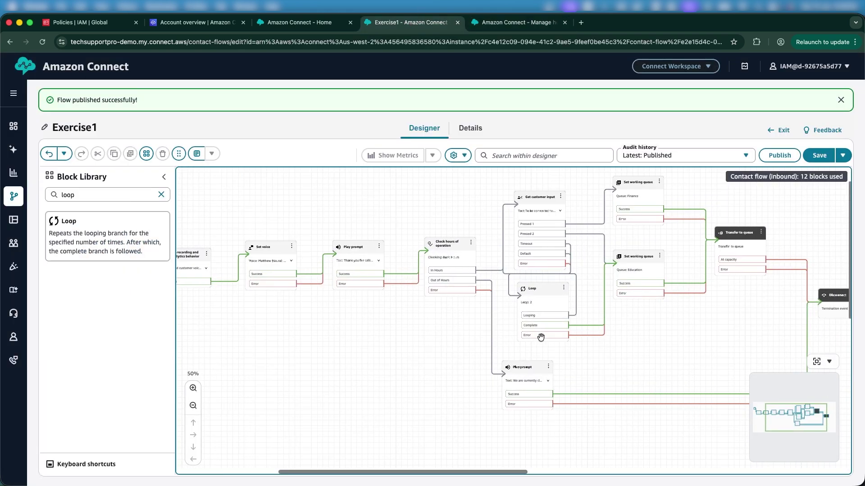
- Review the Exercise1 flow from its entry point to the disconnect block and publish it again, confirming the publication
{"action": "scroll", "coordinate": [541, 337], "scroll_direction": "left", "scroll_amount": 6}
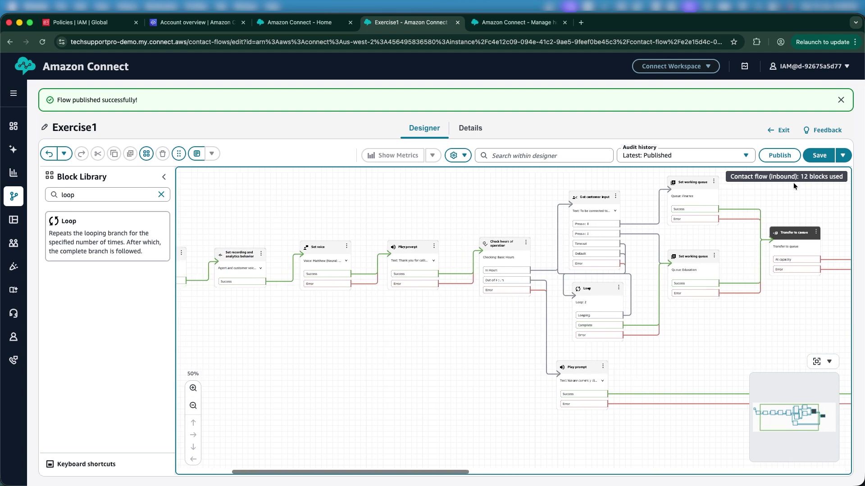
{"action": "scroll", "coordinate": [442, 312], "scroll_direction": "left", "scroll_amount": 2}
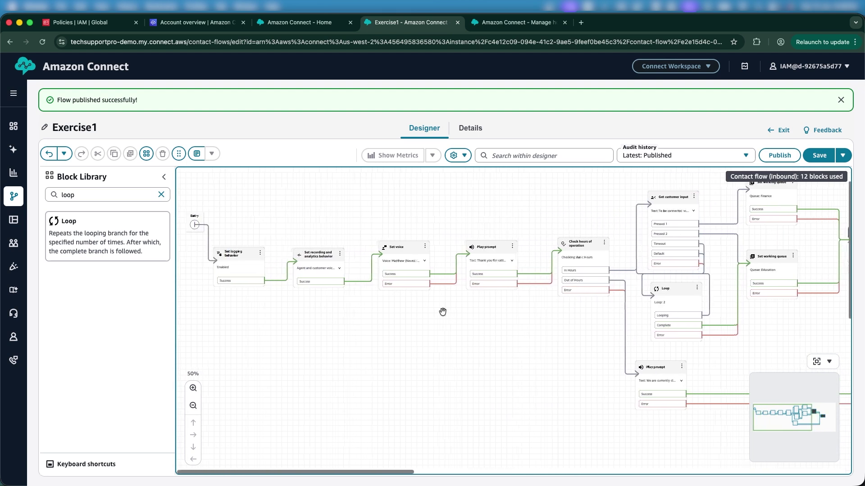
{"action": "scroll", "coordinate": [443, 312], "scroll_direction": "right", "scroll_amount": 4}
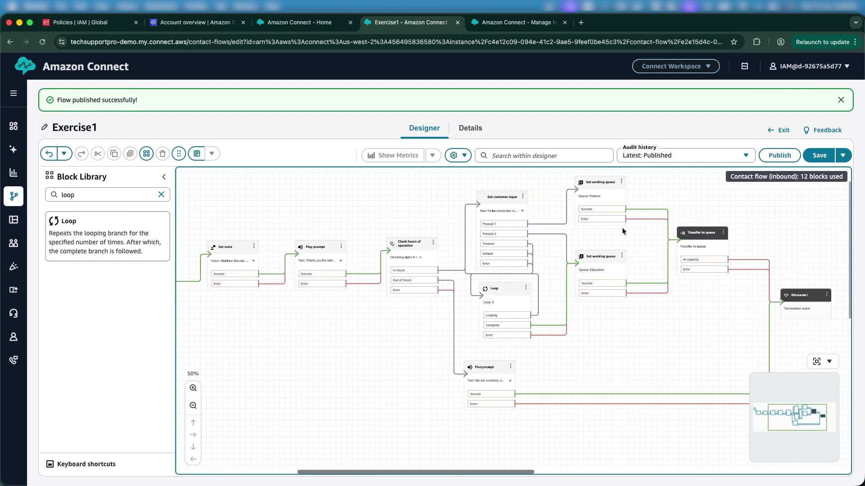
{"action": "left_click", "coordinate": [779, 155]}
{"action": "left_click", "coordinate": [541, 311]}
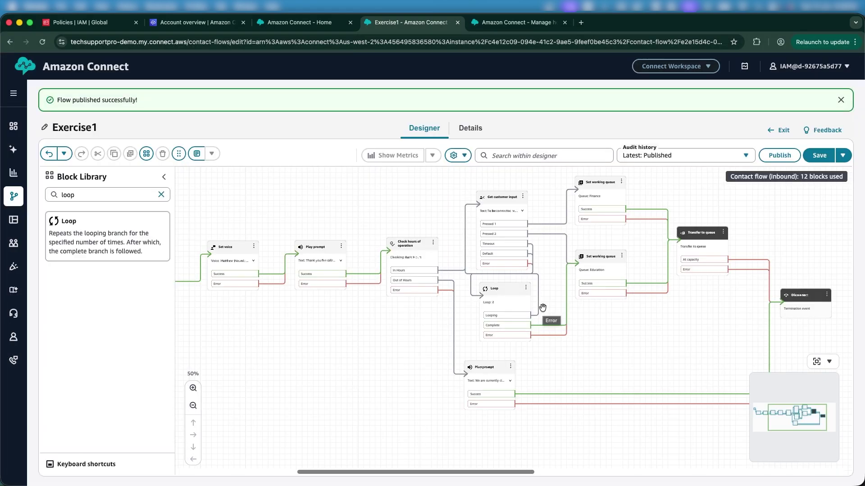
- Open the Basic Hours entry on the Hours of operation page and check its daily time ranges through Saturday
{"action": "left_click", "coordinate": [516, 23]}
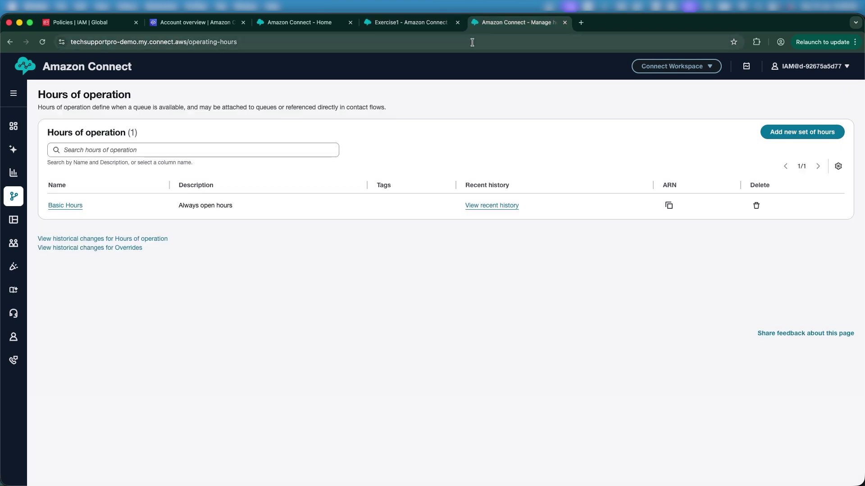
{"action": "left_click", "coordinate": [69, 208]}
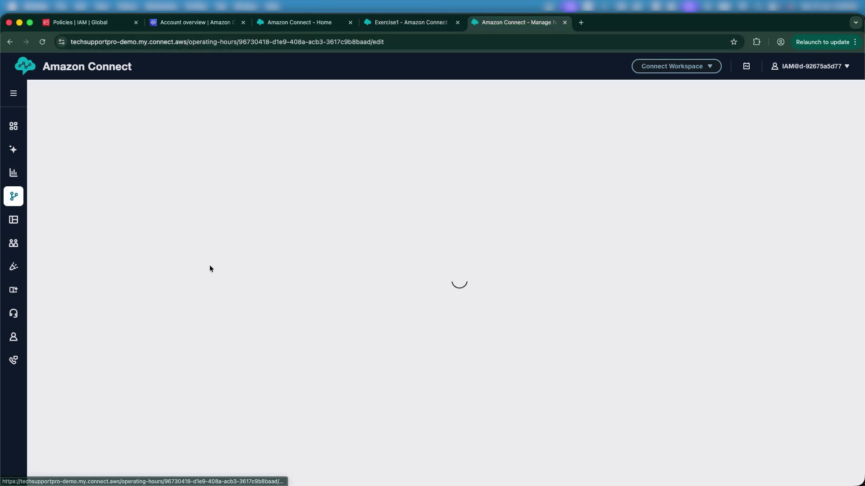
{"action": "scroll", "coordinate": [251, 289], "scroll_direction": "down", "scroll_amount": 5}
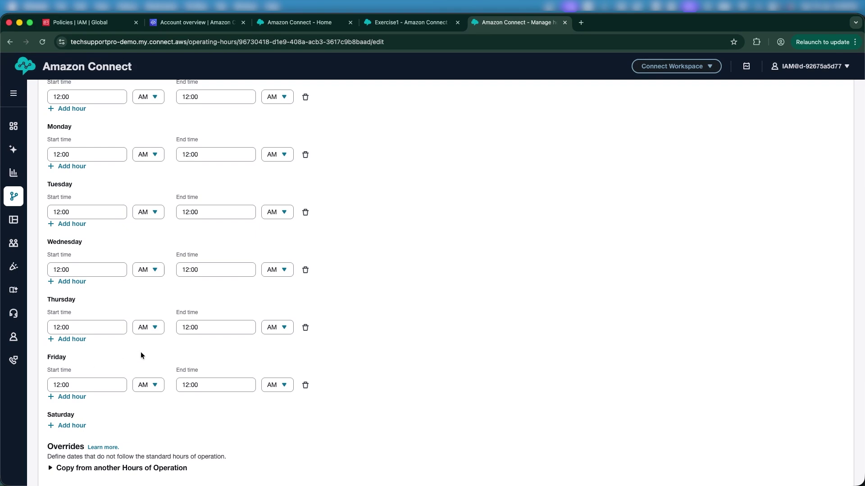
{"action": "scroll", "coordinate": [244, 342], "scroll_direction": "up", "scroll_amount": 5}
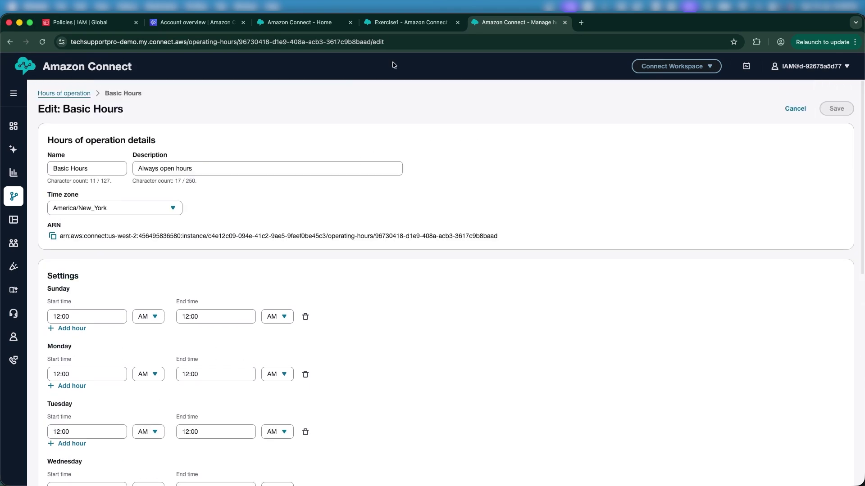
- Return to the Exercise1 flow, dismiss the split view tip, and open the Phone numbers page in a new browser tab
{"action": "left_click", "coordinate": [385, 21]}
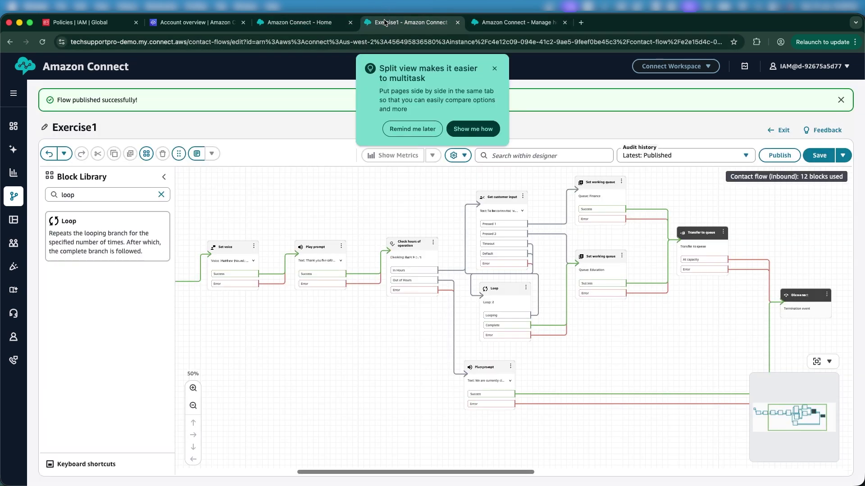
{"action": "left_click", "coordinate": [495, 69]}
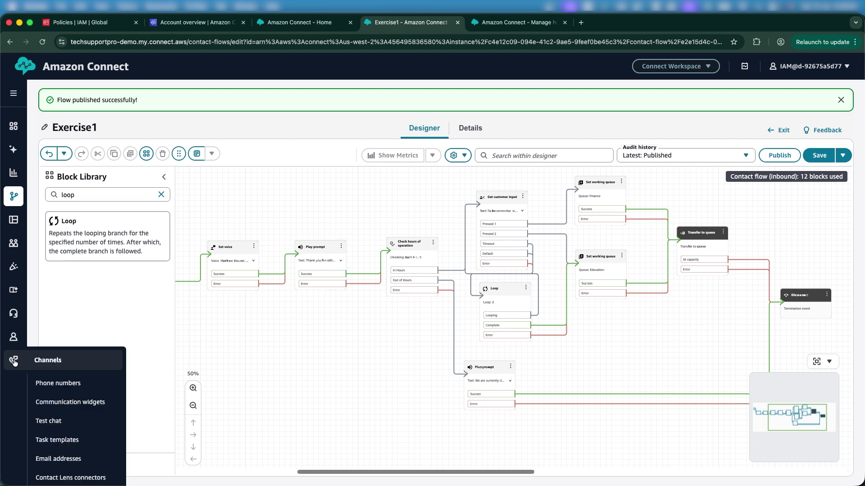
{"action": "mouse_move", "coordinate": [13, 360]}
{"action": "right_click", "coordinate": [57, 381]}
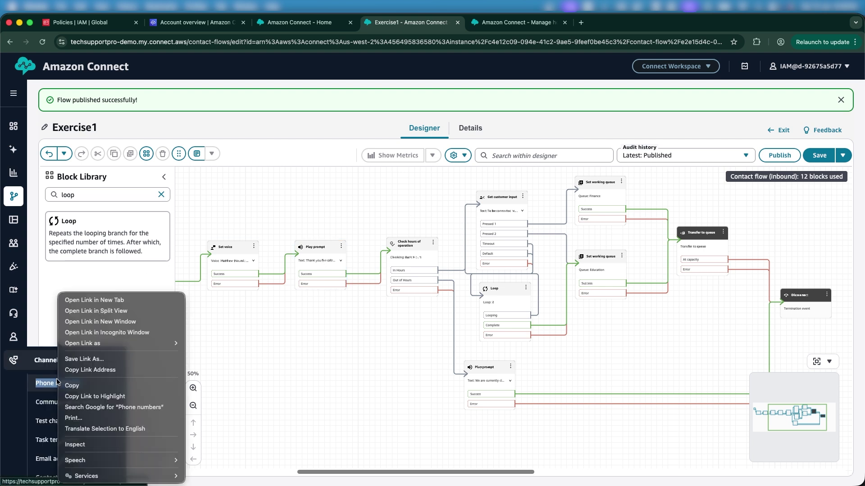
{"action": "left_click", "coordinate": [79, 300]}
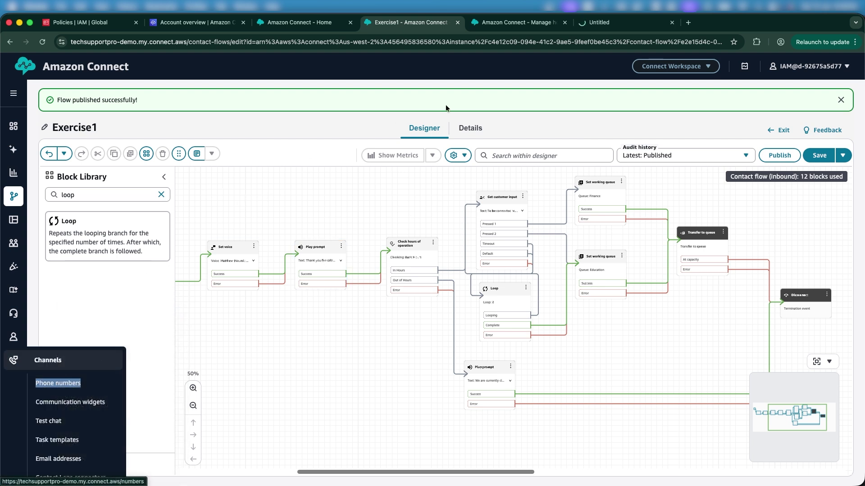
{"action": "left_click", "coordinate": [602, 23]}
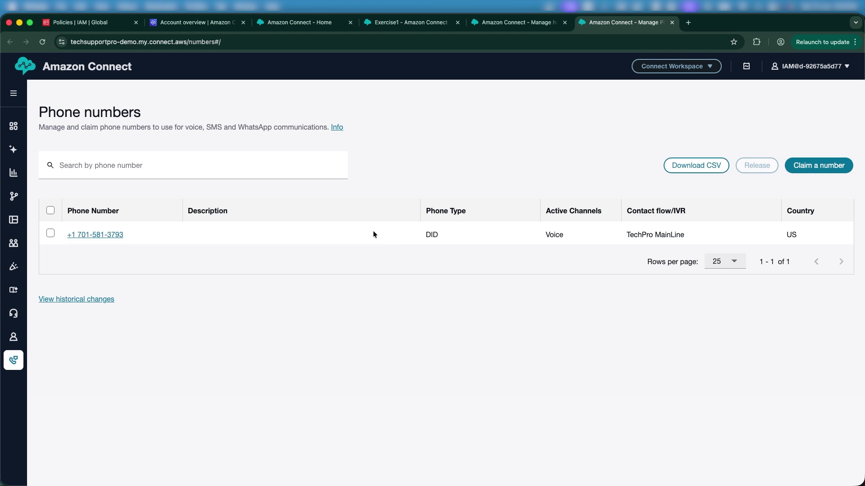
- Assign the Exercise1 contact flow to the claimed phone number and save the number's settings
{"action": "left_click", "coordinate": [117, 235]}
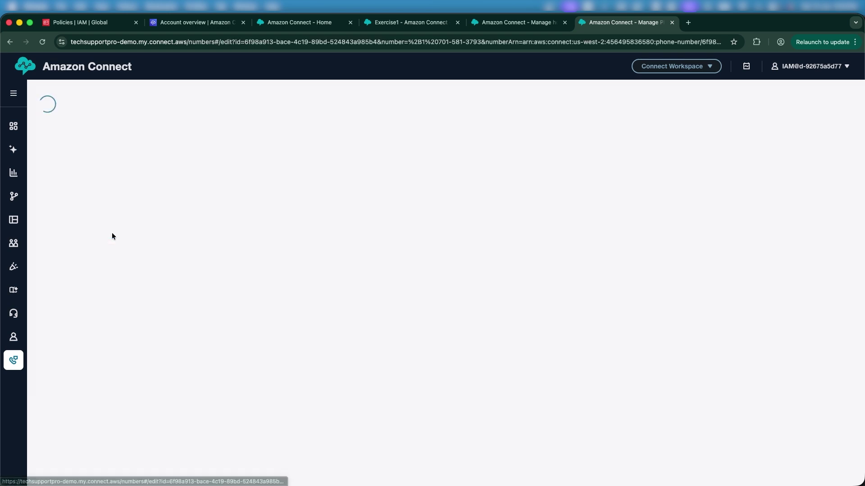
{"action": "scroll", "coordinate": [220, 260], "scroll_direction": "down", "scroll_amount": 1}
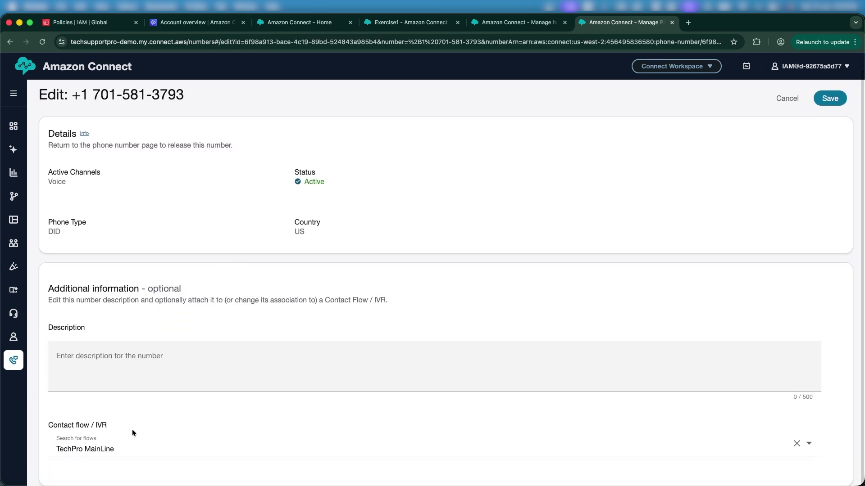
{"action": "left_click", "coordinate": [117, 442]}
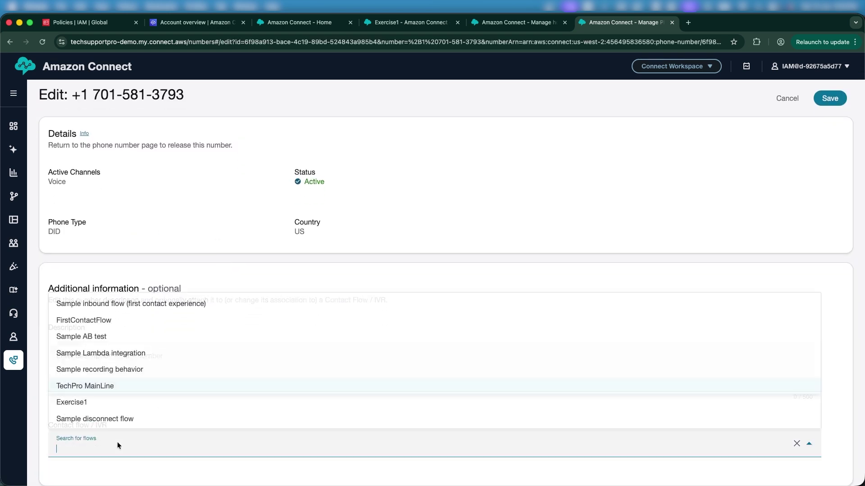
{"action": "left_click", "coordinate": [135, 403]}
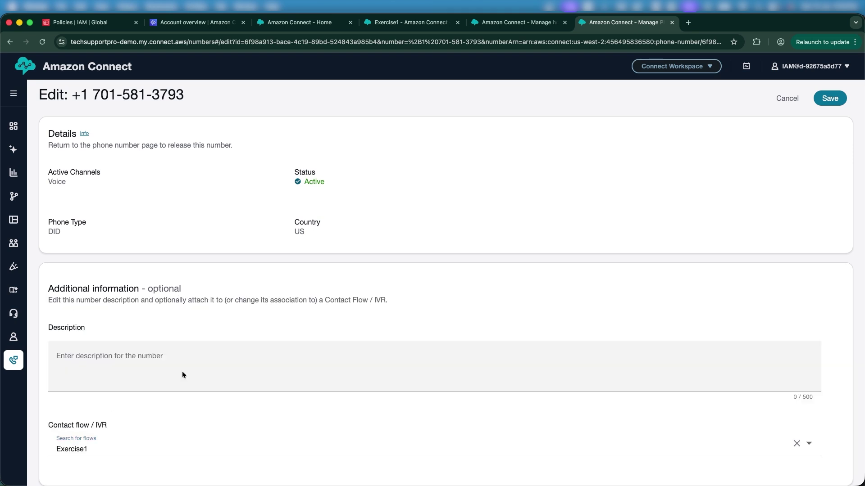
{"action": "left_click", "coordinate": [830, 98]}
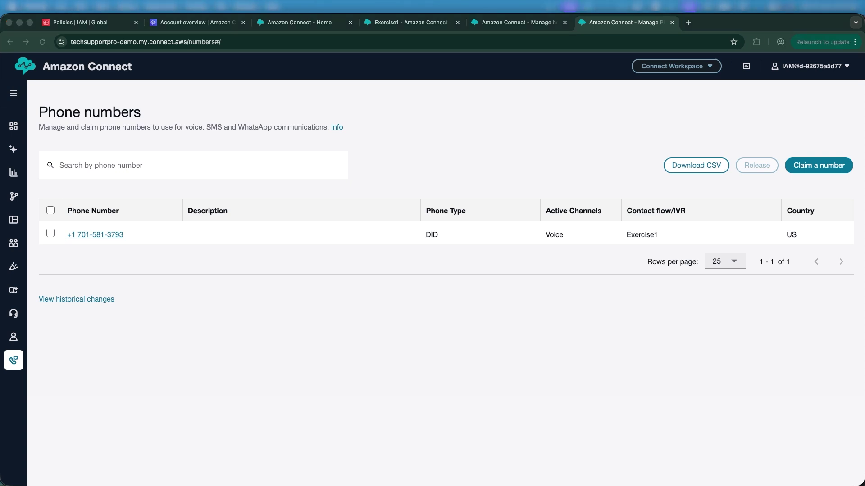
{"action": "triple_click", "coordinate": [126, 231]}
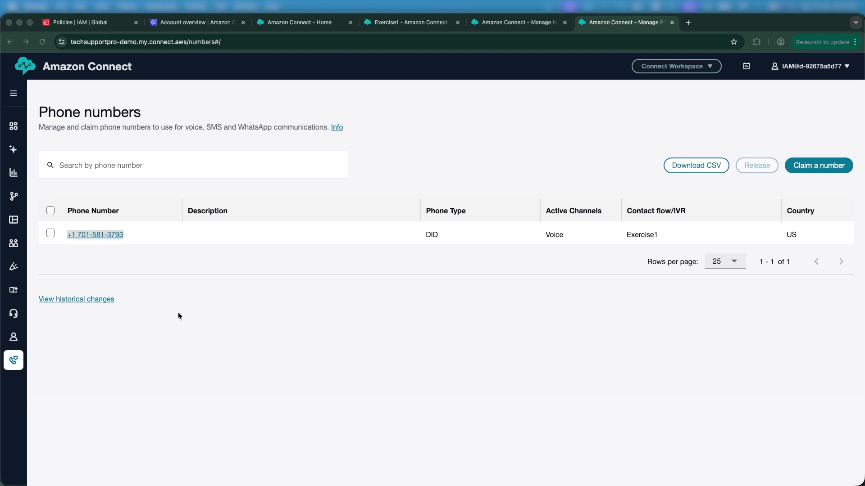
- In the Exercise1 flow, examine the spoken text of the out-of-hours Play prompt block and close its settings without editing
{"action": "left_click", "coordinate": [404, 22]}
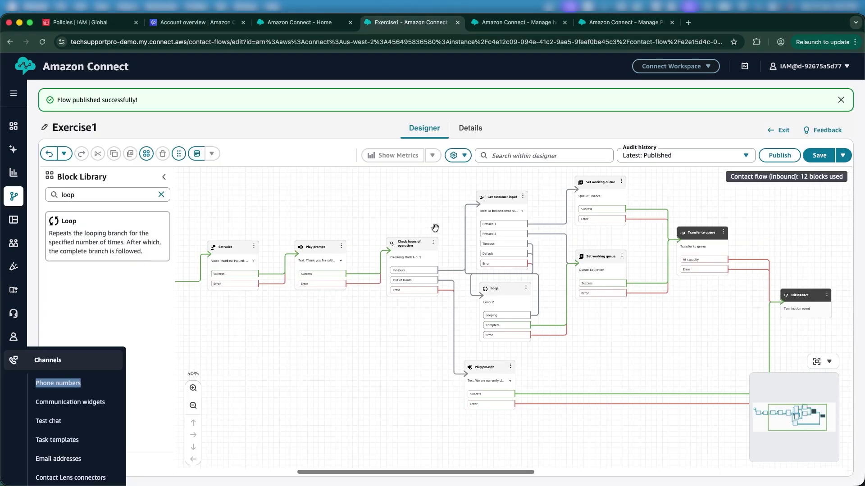
{"action": "left_click", "coordinate": [490, 372]}
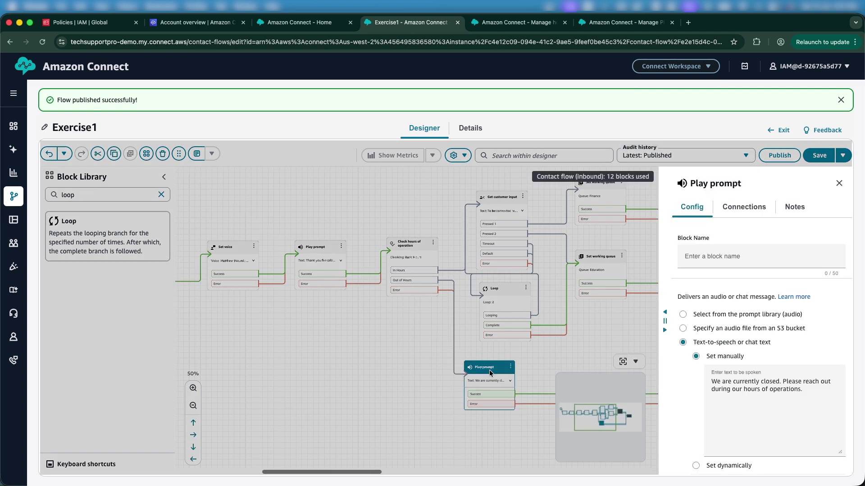
{"action": "left_click", "coordinate": [817, 392]}
{"action": "key", "text": "ctrl+a"}
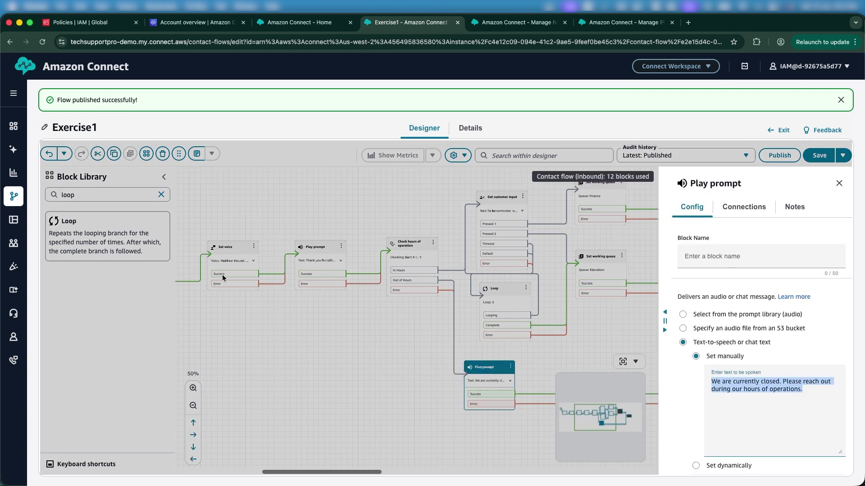
{"action": "scroll", "coordinate": [690, 419], "scroll_direction": "down", "scroll_amount": 3}
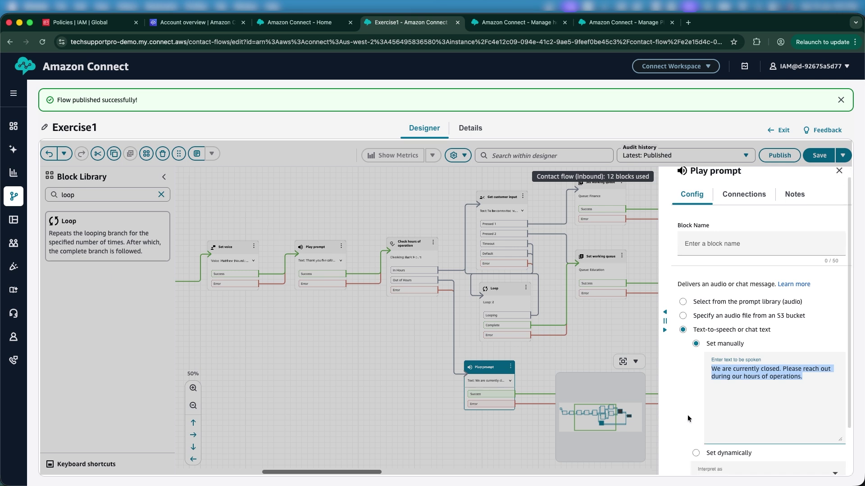
{"action": "left_click", "coordinate": [787, 458]}
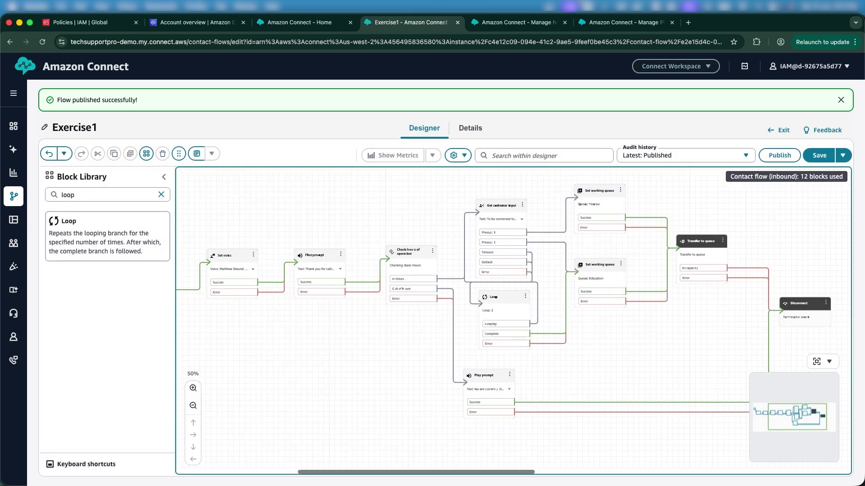
- Add a Saturday time range to Basic Hours starting at 12:20 AM and ending at 12:00, and save the hours of operation
{"action": "left_click", "coordinate": [535, 22]}
{"action": "scroll", "coordinate": [307, 244], "scroll_direction": "down", "scroll_amount": 7}
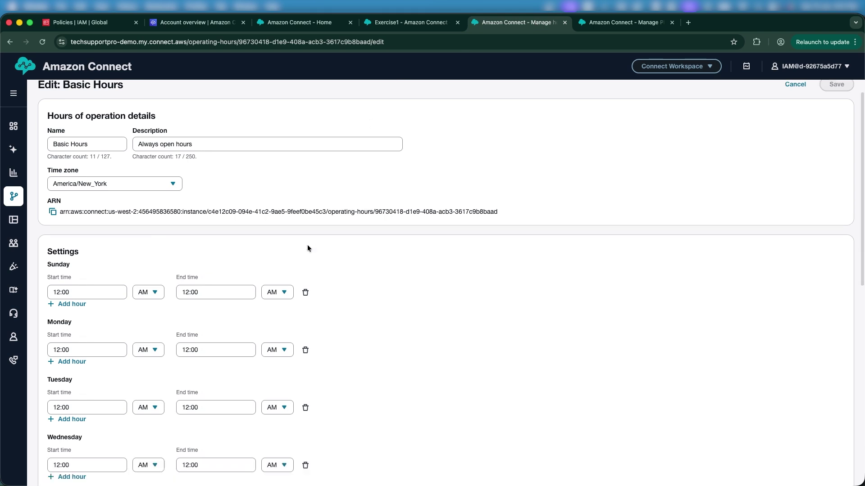
{"action": "left_click", "coordinate": [72, 343]}
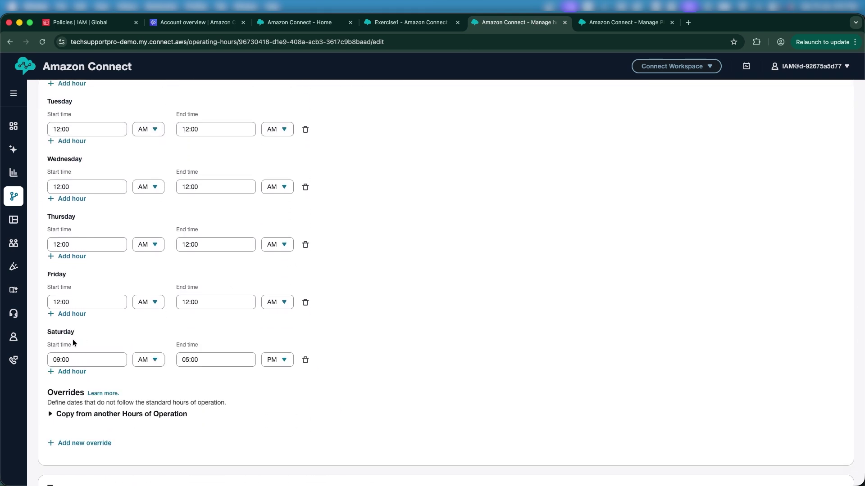
{"action": "double_click", "coordinate": [57, 360]}
{"action": "type", "text": "12:20"}
{"action": "double_click", "coordinate": [180, 361]}
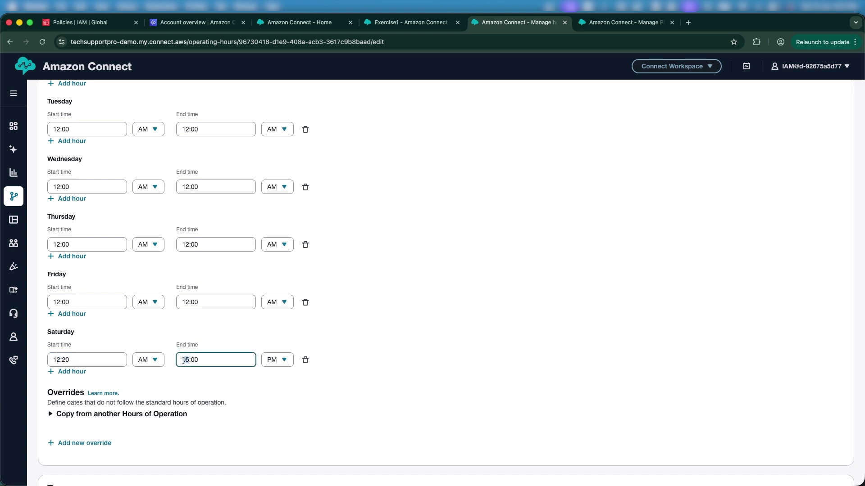
{"action": "type", "text": "12:2"}
{"action": "left_click", "coordinate": [406, 352]}
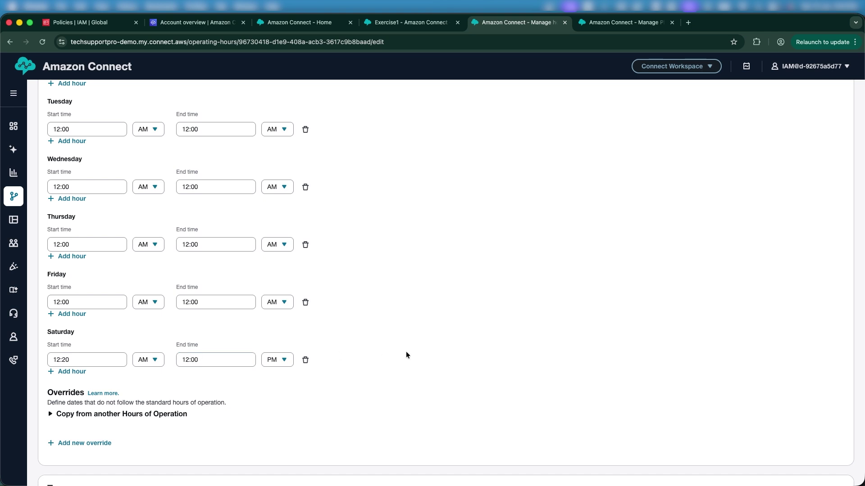
{"action": "left_click", "coordinate": [271, 360]}
{"action": "scroll", "coordinate": [719, 137], "scroll_direction": "up", "scroll_amount": 10}
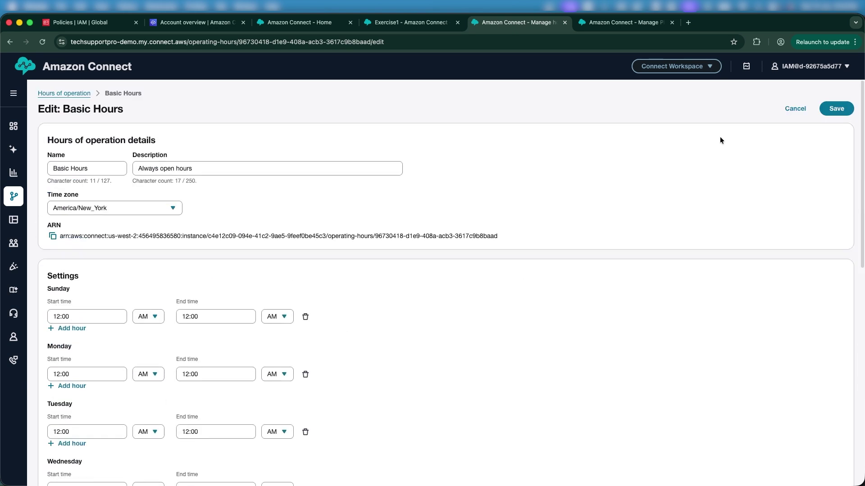
{"action": "left_click", "coordinate": [836, 109]}
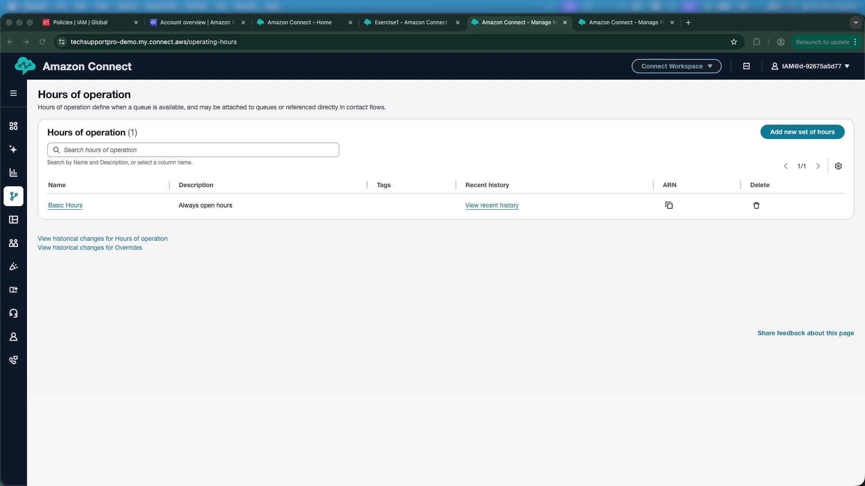
- Return to the Exercise1 flow designer and examine the path from the hours check through the queues to the disconnect block
{"action": "left_click", "coordinate": [396, 26]}
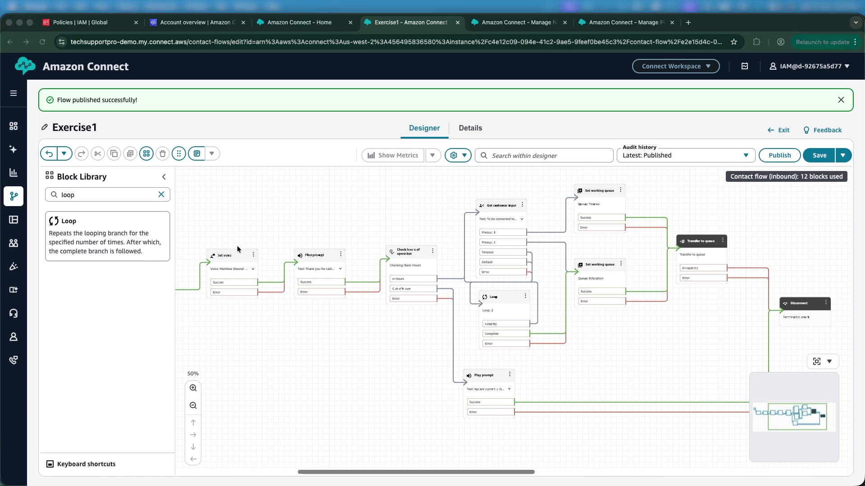
{"action": "left_click", "coordinate": [385, 219]}
{"action": "left_click_drag", "start_coordinate": [385, 220], "coordinate": [408, 242]}
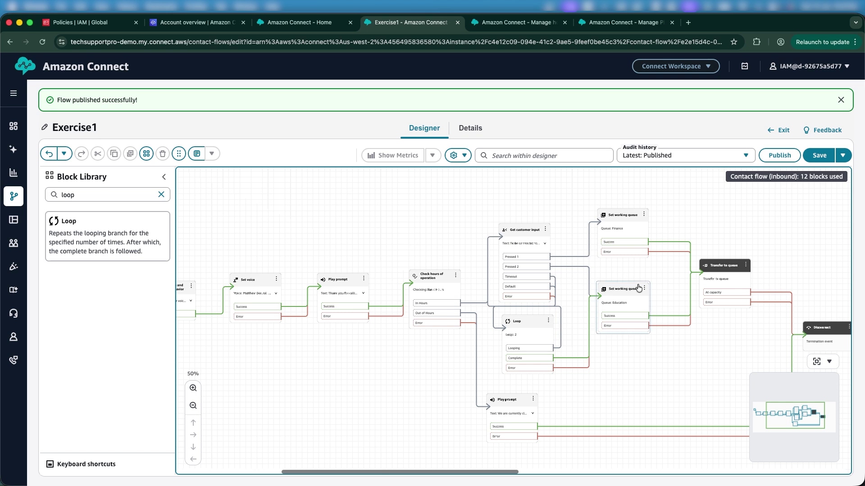
{"action": "left_click_drag", "start_coordinate": [657, 275], "coordinate": [641, 263]}
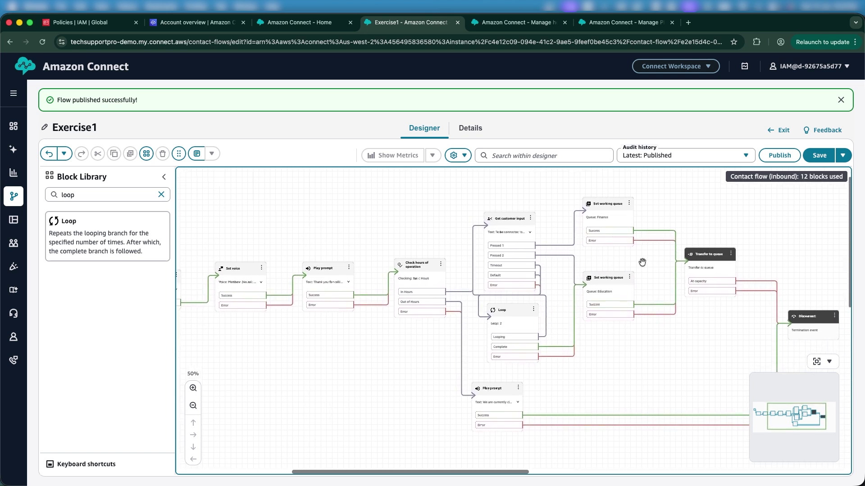
{"action": "left_click_drag", "start_coordinate": [691, 392], "coordinate": [651, 386]}
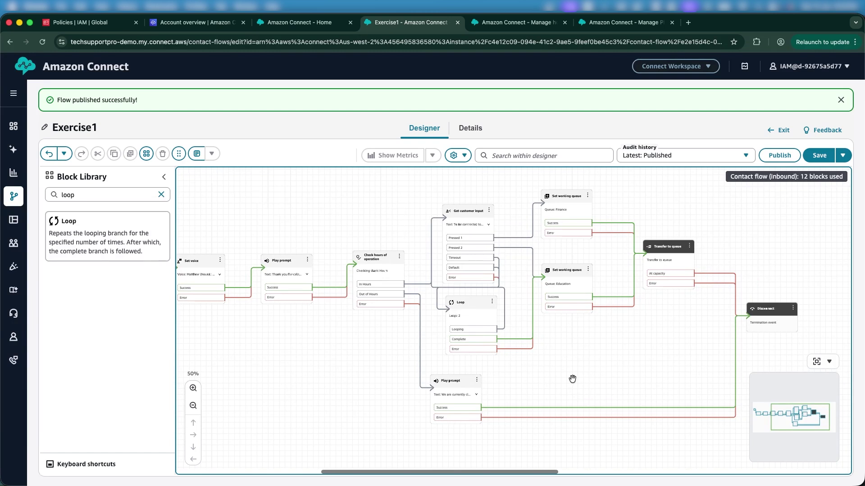
- Open user management in a separate browser tab and view the settings of the first listed user
{"action": "mouse_move", "coordinate": [14, 197]}
{"action": "mouse_move", "coordinate": [13, 244]}
{"action": "right_click", "coordinate": [63, 268]}
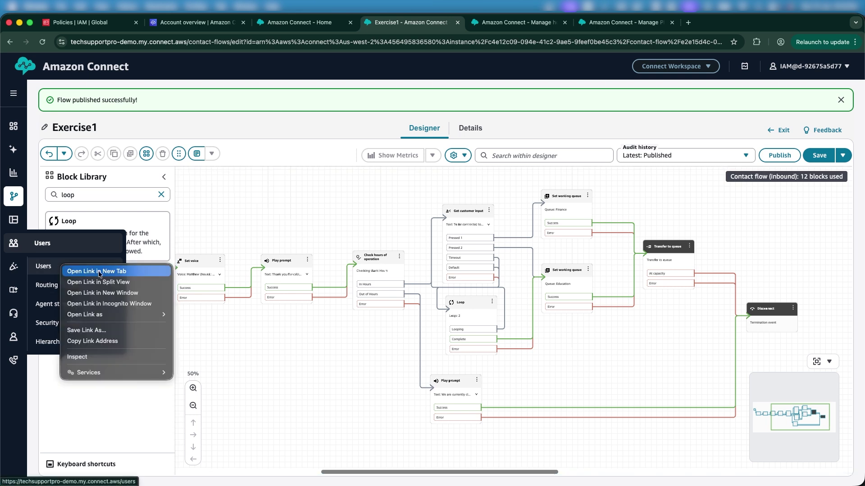
{"action": "left_click", "coordinate": [100, 272]}
{"action": "left_click", "coordinate": [710, 23]}
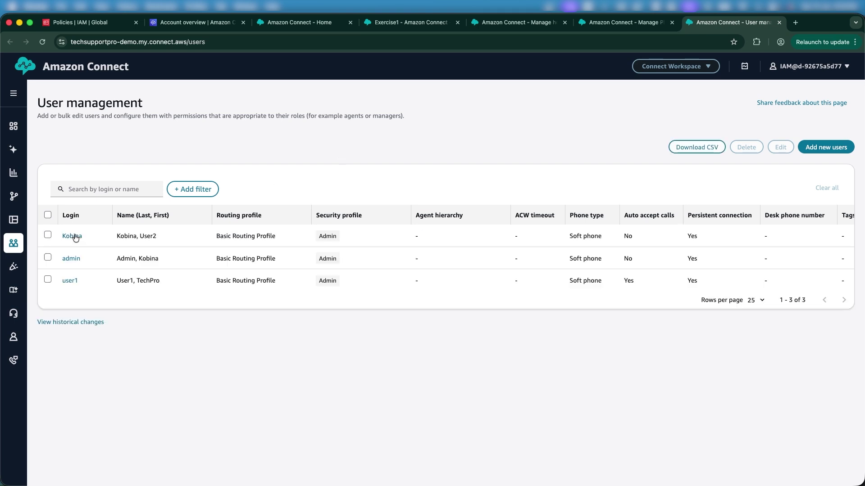
{"action": "left_click", "coordinate": [73, 236]}
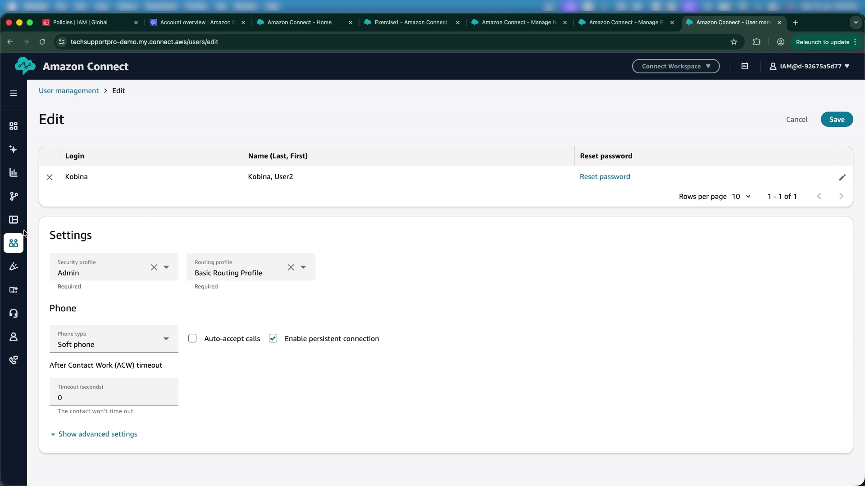
- Open the routing profiles page in another browser tab and bring up the queue list of Basic Routing Profile
{"action": "mouse_move", "coordinate": [14, 243]}
{"action": "right_click", "coordinate": [59, 286]}
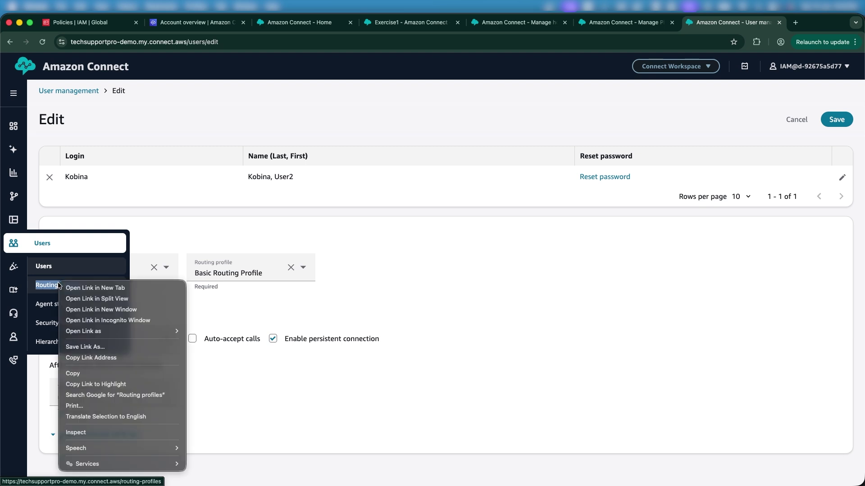
{"action": "left_click", "coordinate": [184, 285]}
{"action": "left_click", "coordinate": [753, 26]}
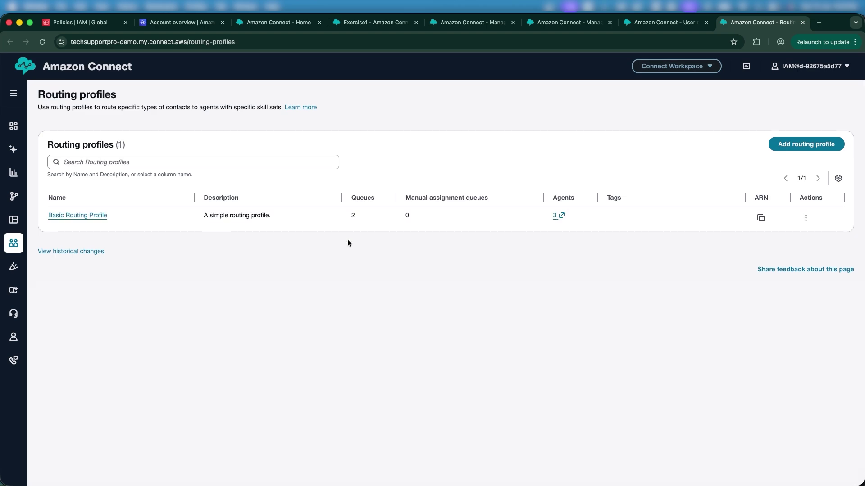
{"action": "left_click", "coordinate": [96, 213]}
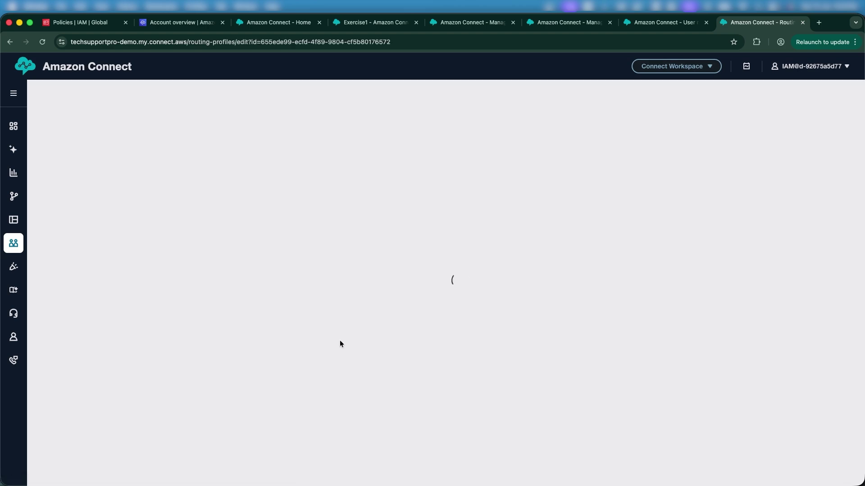
{"action": "scroll", "coordinate": [340, 340], "scroll_direction": "down", "scroll_amount": 10}
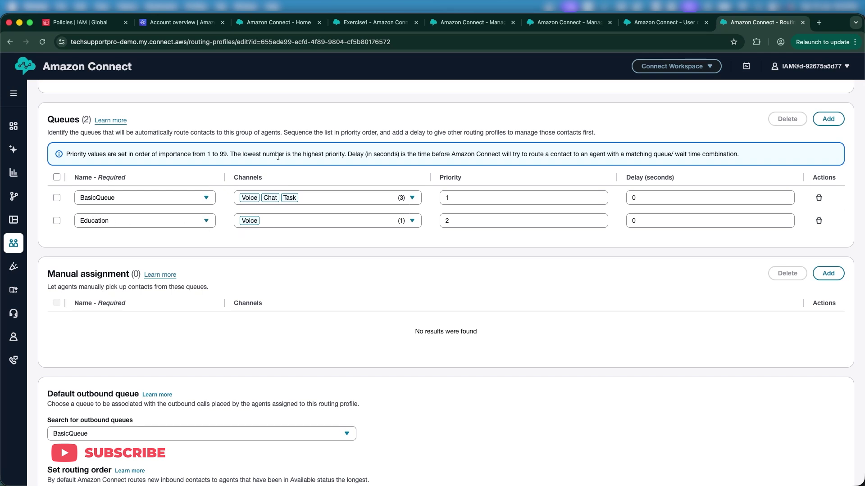
- Set the Education queue's priority to 1 in Basic Routing Profile and save the profile
{"action": "scroll", "coordinate": [271, 194], "scroll_direction": "up", "scroll_amount": 5}
{"action": "left_click", "coordinate": [457, 417]}
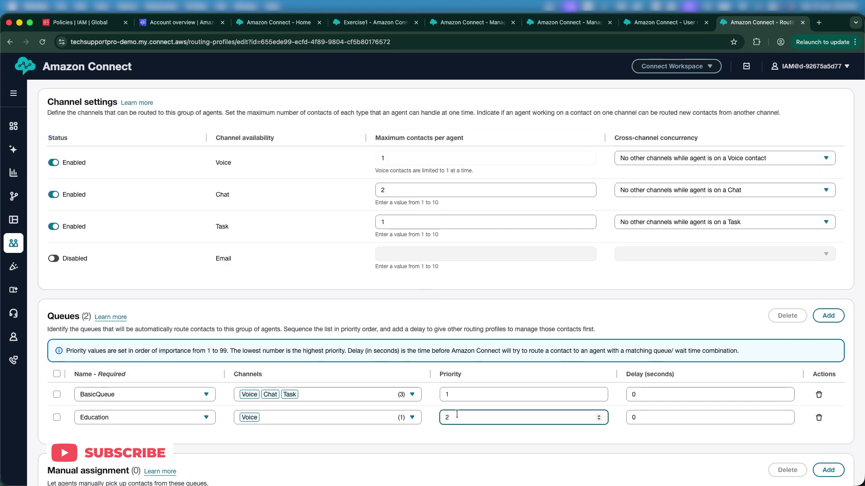
{"action": "key", "text": "BackSpace"}
{"action": "type", "text": "1"}
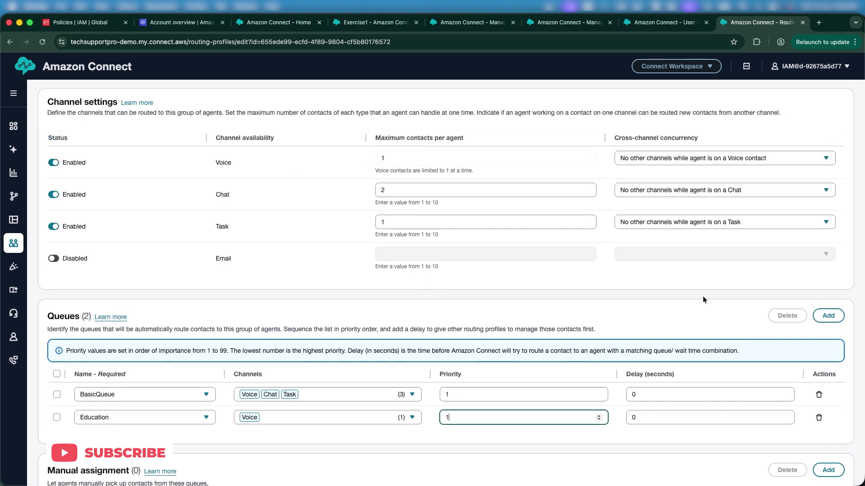
{"action": "scroll", "coordinate": [702, 295], "scroll_direction": "up", "scroll_amount": 5}
{"action": "left_click", "coordinate": [837, 109]}
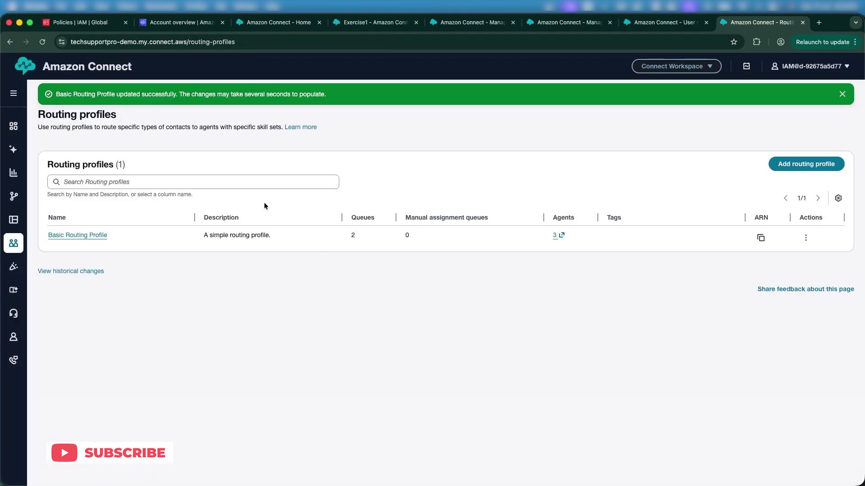
- Switch to the incognito browser window signed in as the agent and launch the Agent Workspace
{"action": "key", "text": "ctrl+Up"}
{"action": "left_click", "coordinate": [251, 318]}
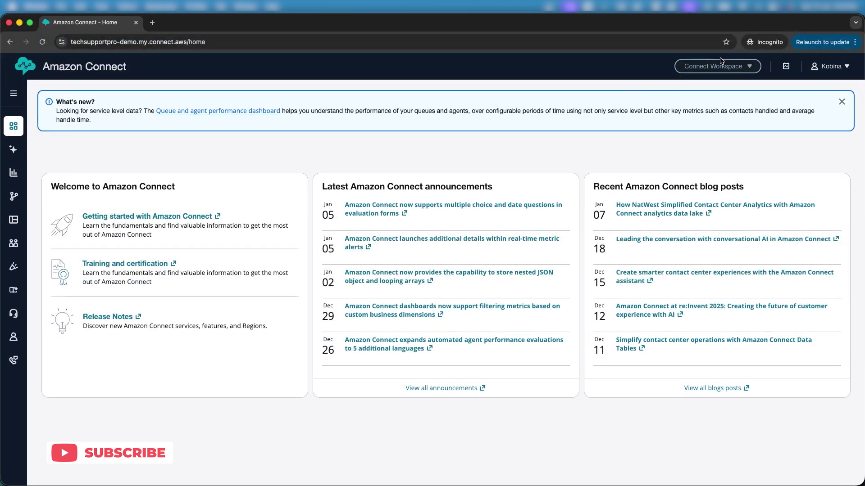
{"action": "left_click", "coordinate": [711, 67]}
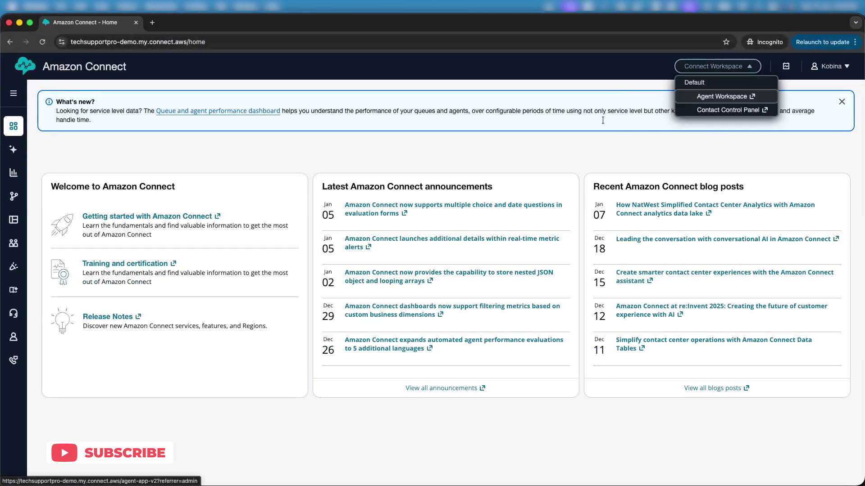
{"action": "left_click", "coordinate": [699, 98]}
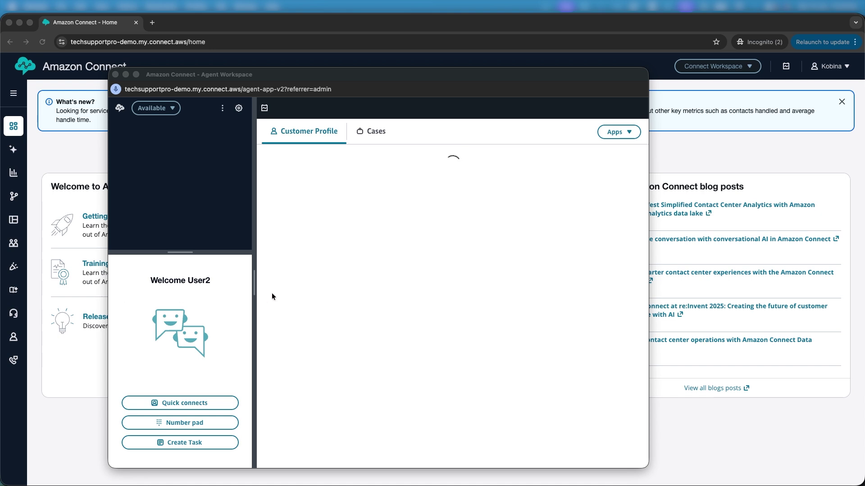
- Widen the contact panel of the Agent Workspace slightly while waiting for the incoming test call
{"action": "left_click", "coordinate": [285, 275]}
{"action": "mouse_move", "coordinate": [253, 281]}
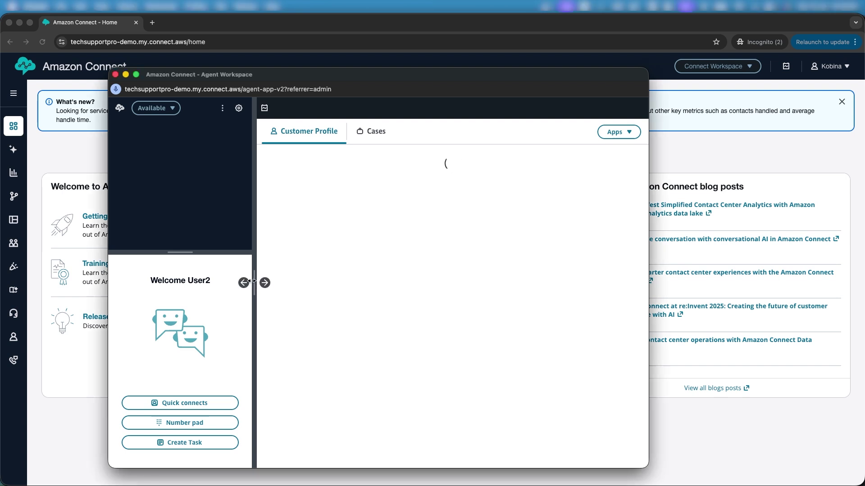
{"action": "left_click_drag", "start_coordinate": [254, 281], "coordinate": [262, 279]}
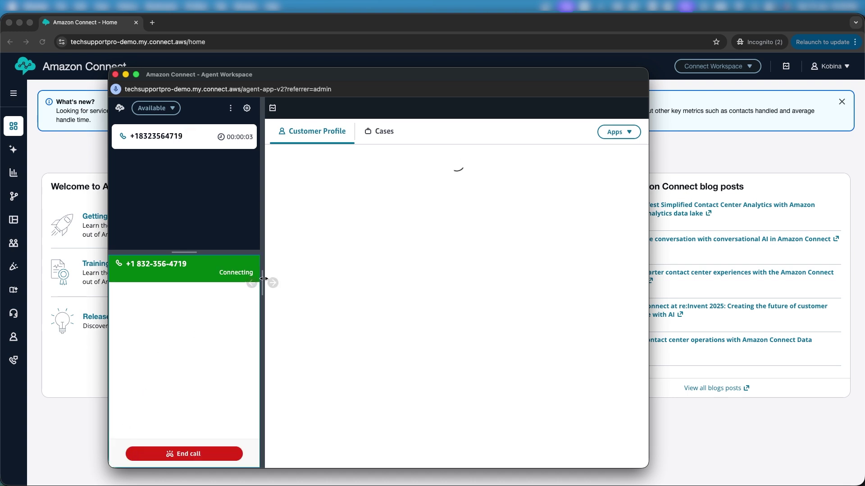
{"action": "left_click_drag", "start_coordinate": [262, 281], "coordinate": [272, 275]}
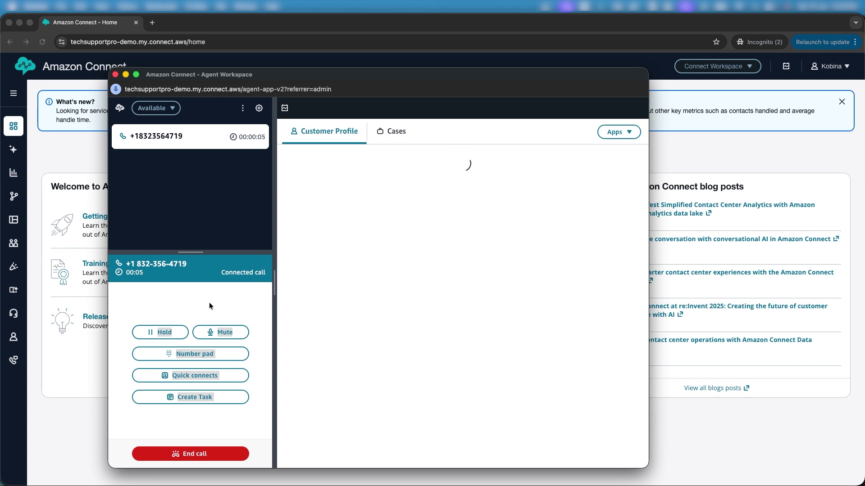
- Mute the connected test call in the Agent Workspace and end it
{"action": "left_click_drag", "start_coordinate": [209, 301], "coordinate": [193, 395]}
{"action": "left_click", "coordinate": [208, 336]}
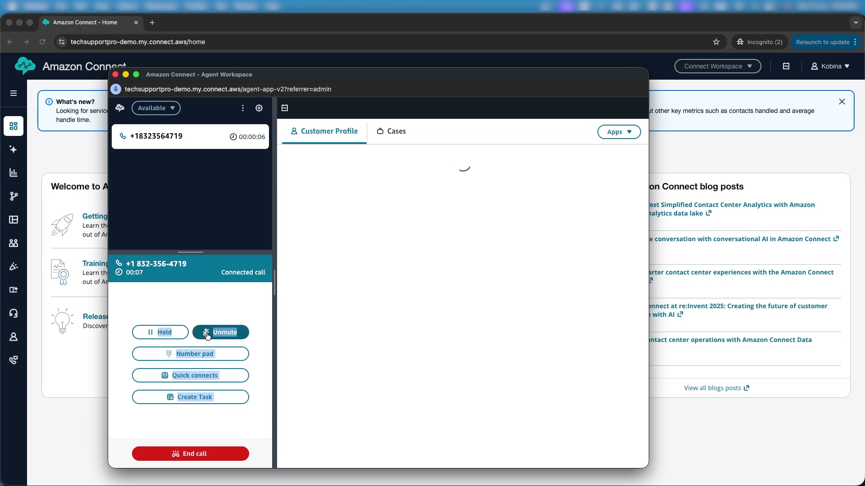
{"action": "left_click", "coordinate": [179, 454]}
{"action": "left_click", "coordinate": [193, 456]}
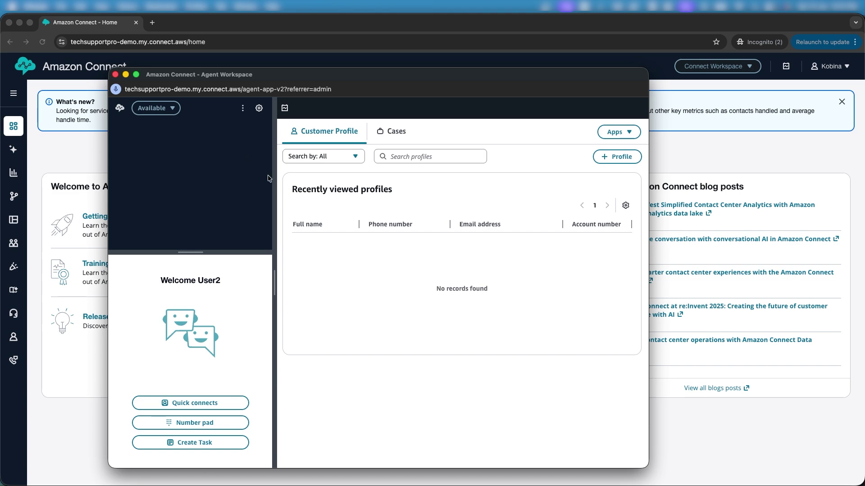
- Return to the Exercise1 flow designer and spread out the Loop, Get customer input and Finance Set working queue blocks
{"action": "key", "text": "ctrl+Up"}
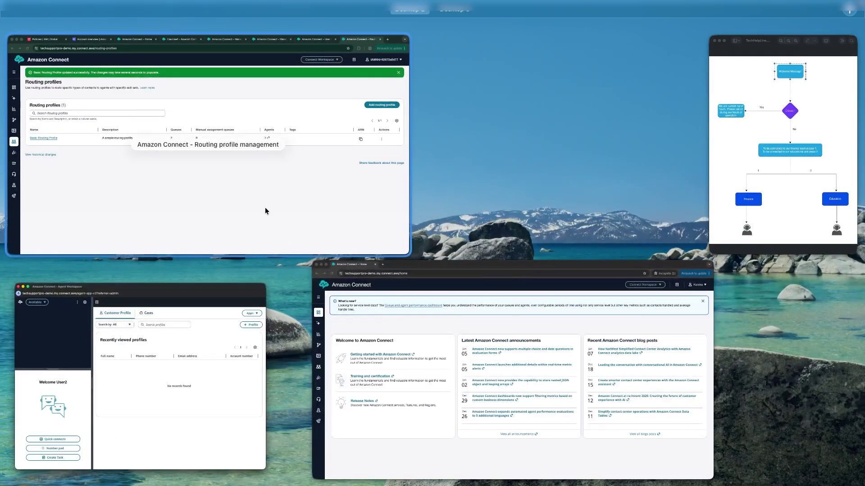
{"action": "left_click", "coordinate": [253, 200]}
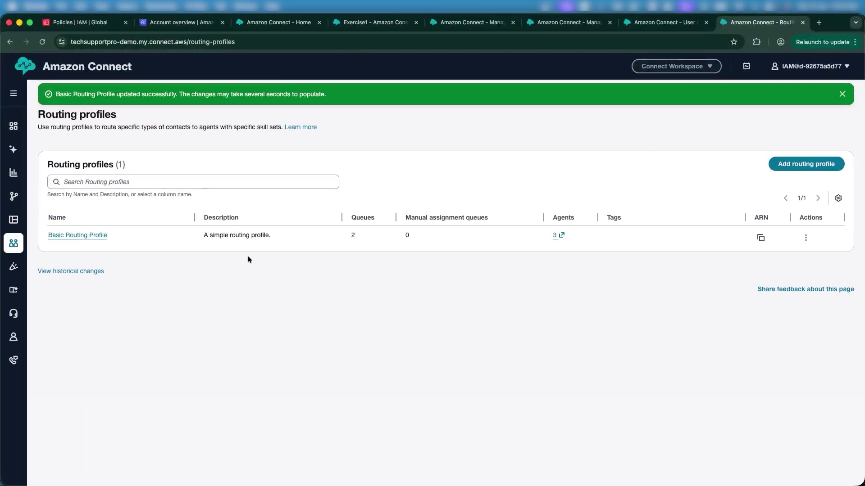
{"action": "left_click", "coordinate": [385, 27]}
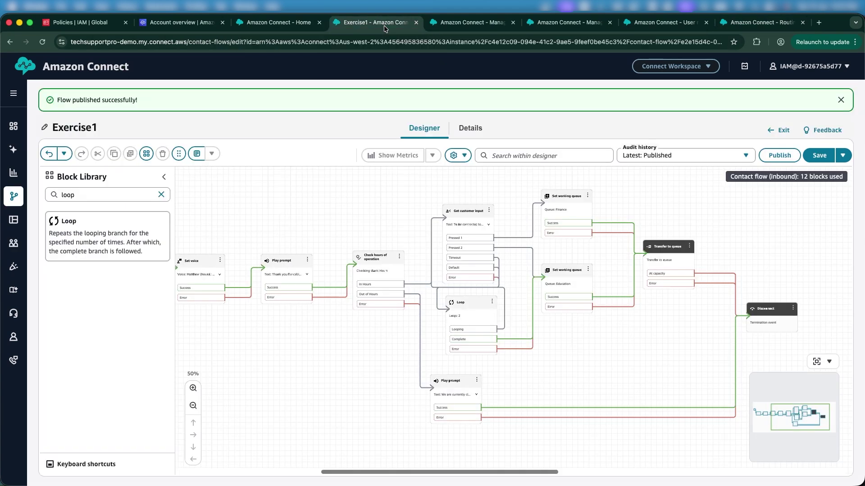
{"action": "left_click_drag", "start_coordinate": [489, 306], "coordinate": [491, 314]}
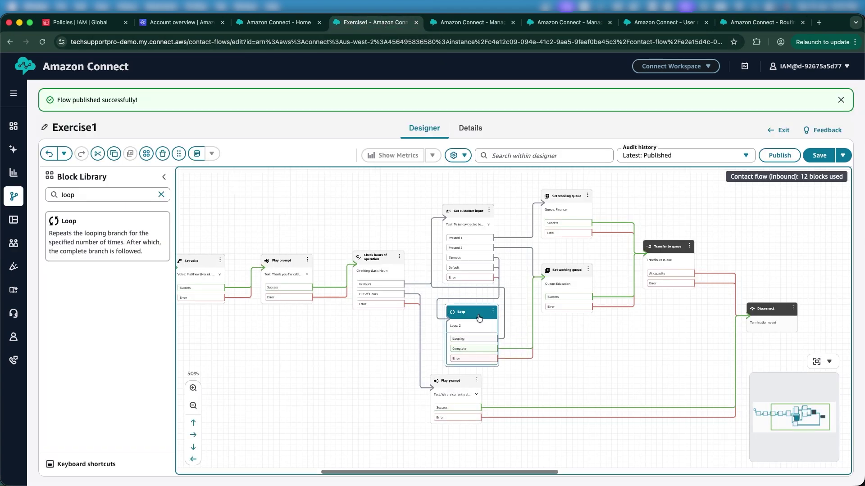
{"action": "mouse_move", "coordinate": [635, 350]}
{"action": "left_mouse_down"}
{"action": "mouse_move", "coordinate": [583, 344]}
{"action": "mouse_move", "coordinate": [635, 353]}
{"action": "left_mouse_up"}
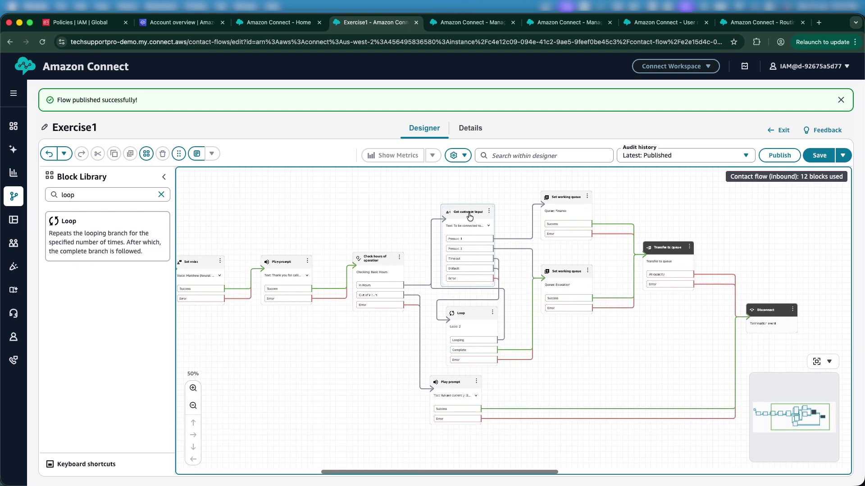
{"action": "left_click_drag", "start_coordinate": [471, 217], "coordinate": [468, 198]}
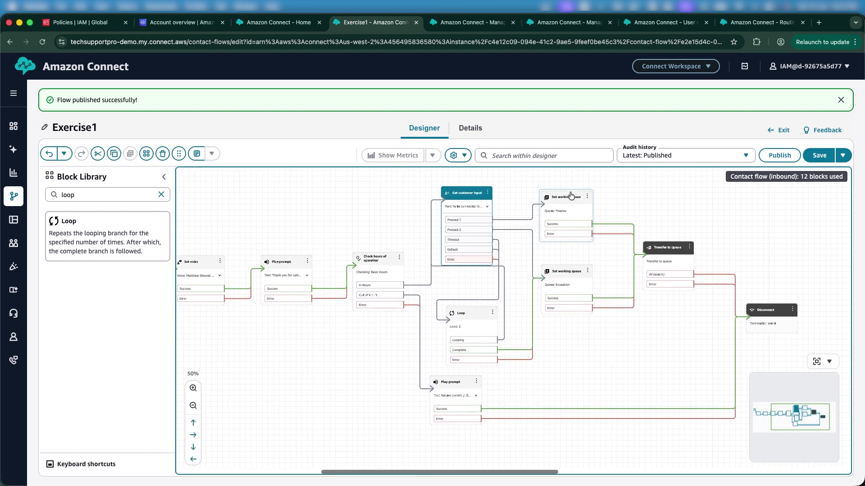
{"action": "left_click_drag", "start_coordinate": [569, 196], "coordinate": [570, 191]}
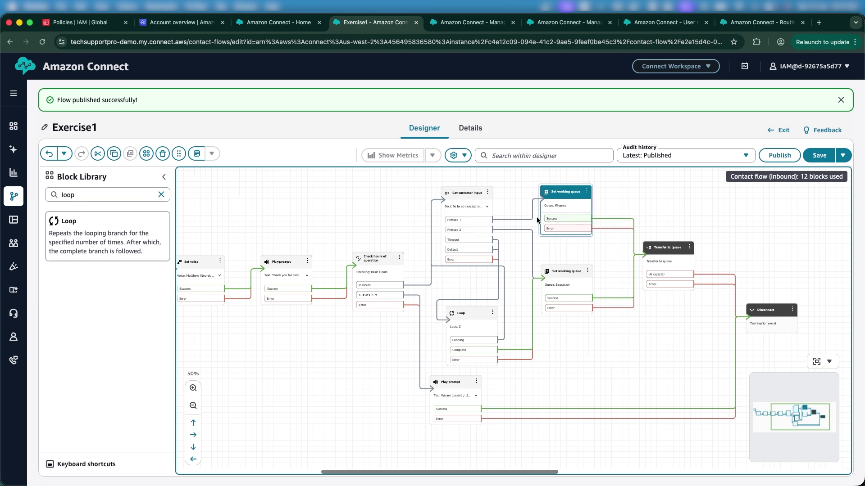